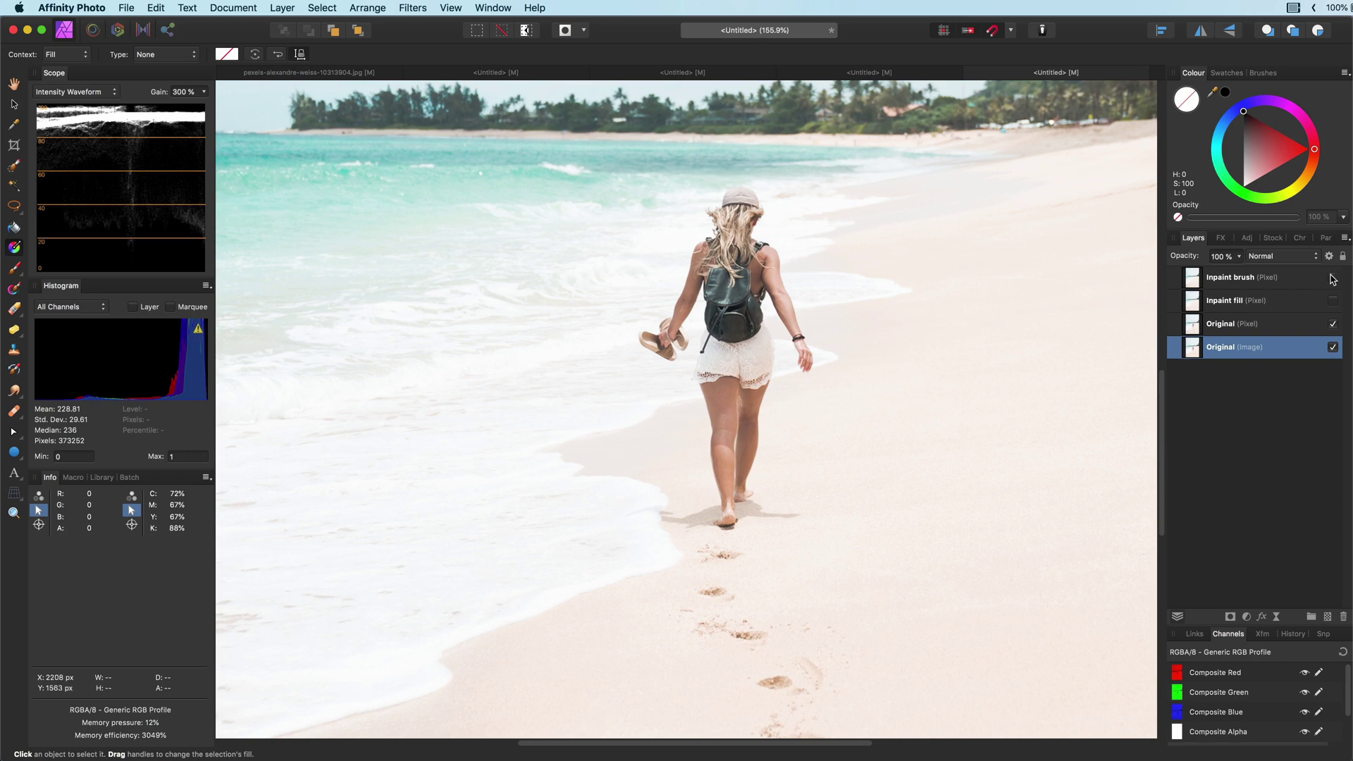
Step: Toggle the Inpaint brush layer on and off twice to compare the beach with and without the woman
left_click(1333, 277)
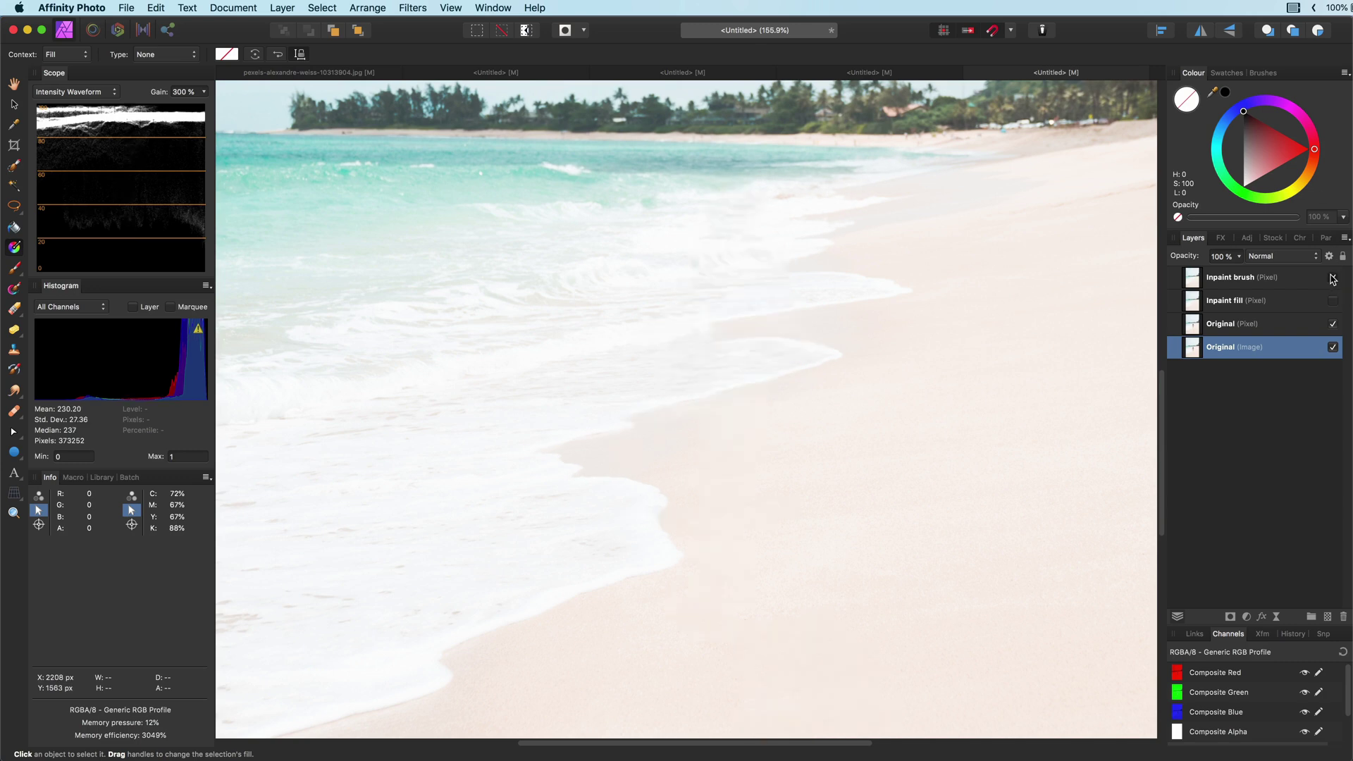
left_click(1333, 278)
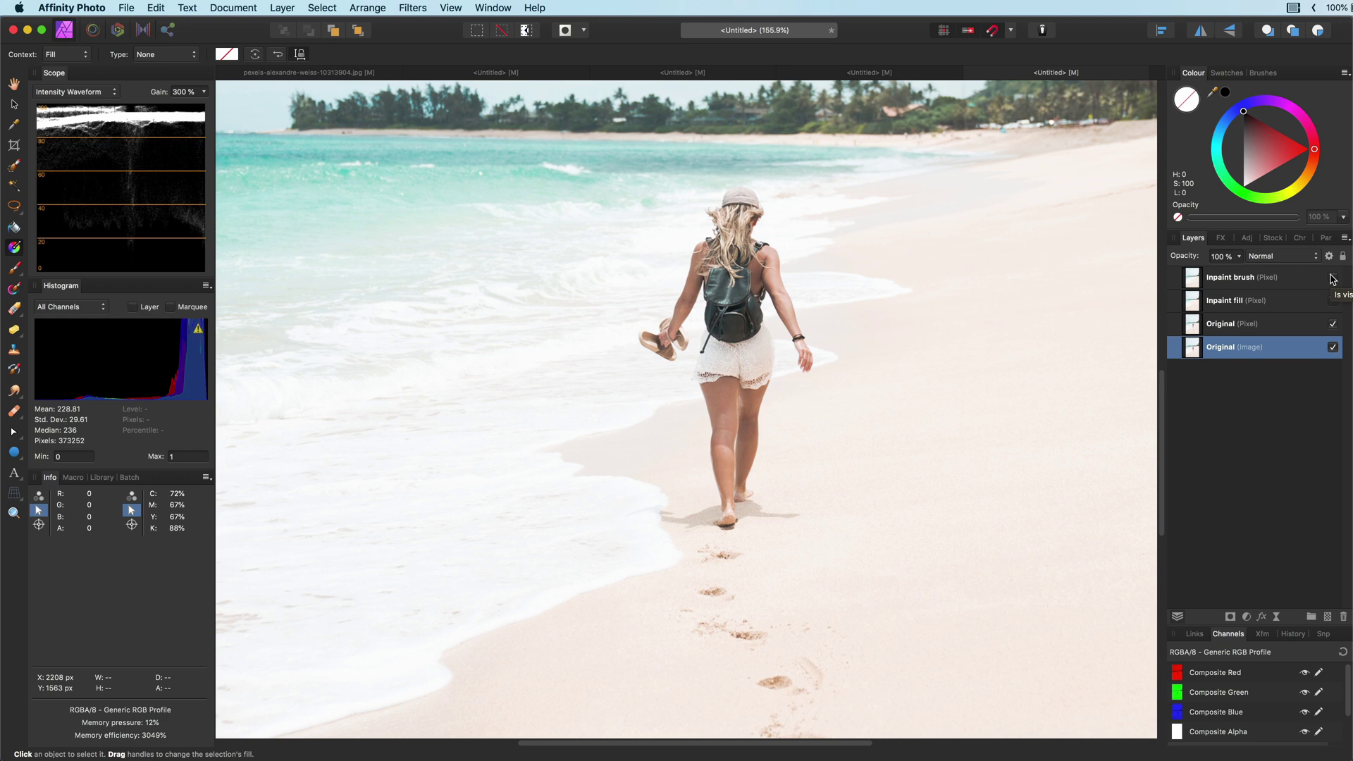
left_click(1333, 278)
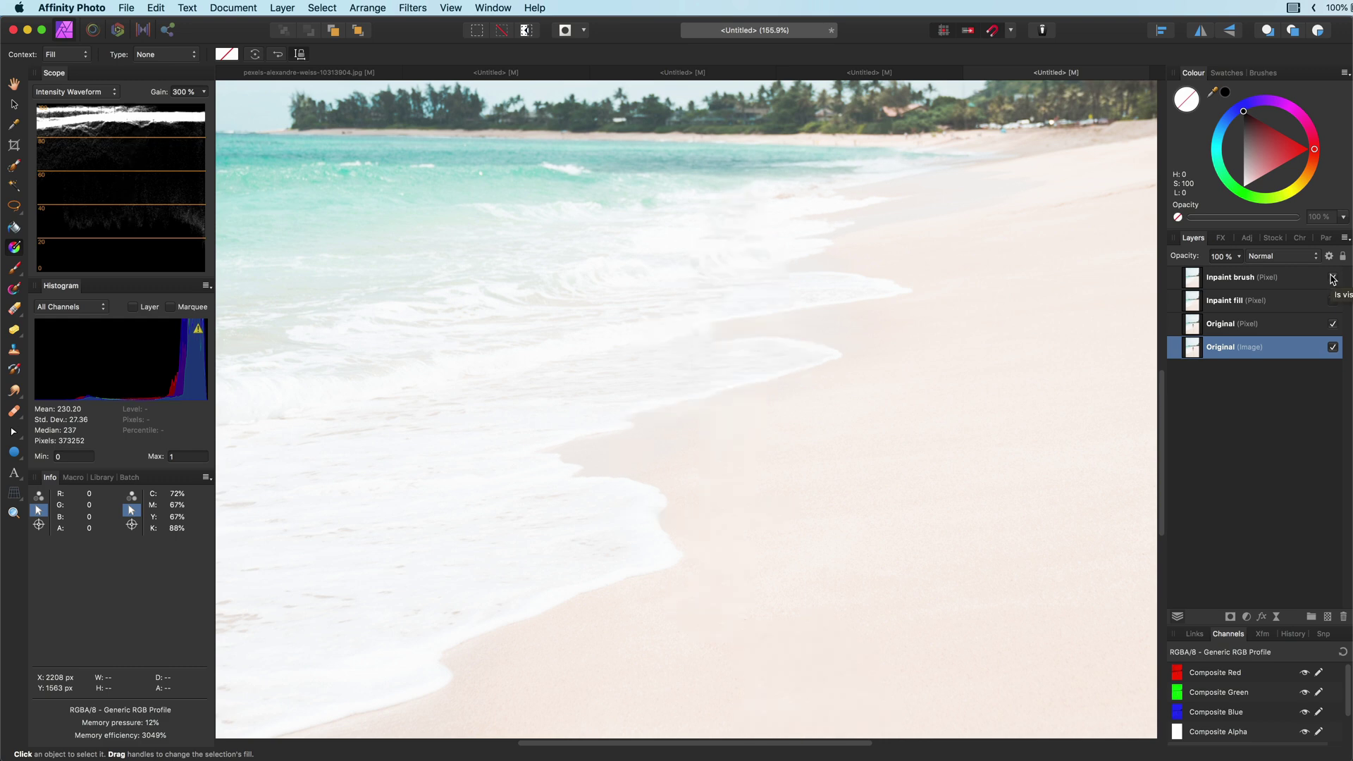
left_click(1333, 278)
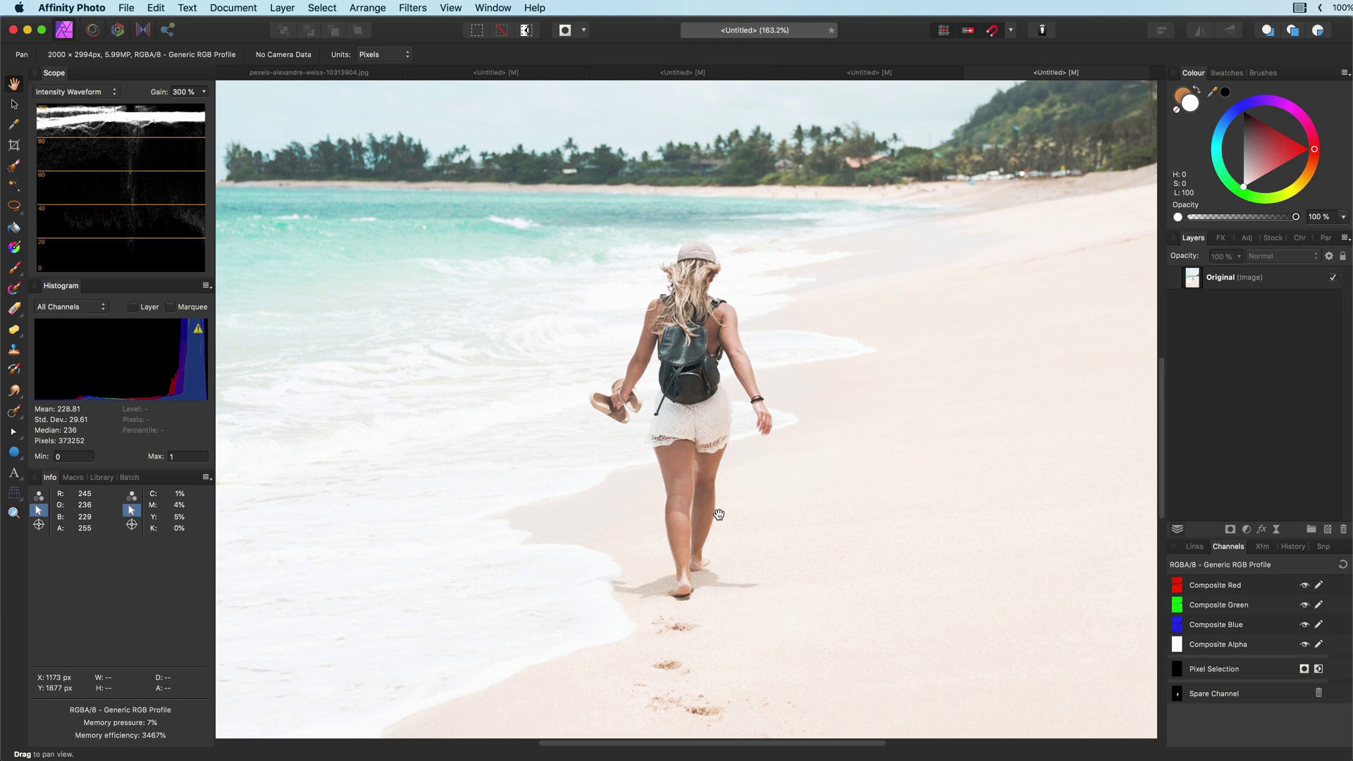
scroll(695, 541, "down", 5)
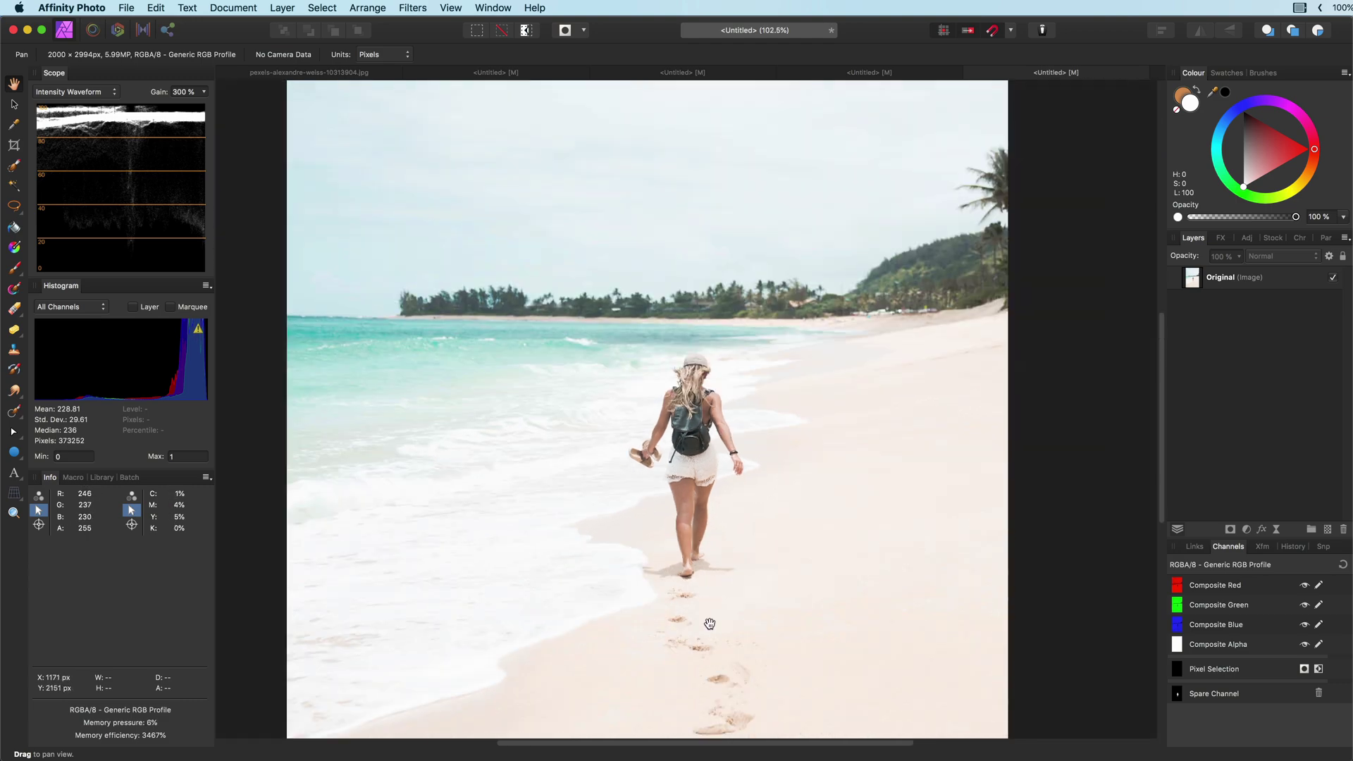
left_click_drag(711, 623, 716, 567)
scroll(716, 566, "up", 3)
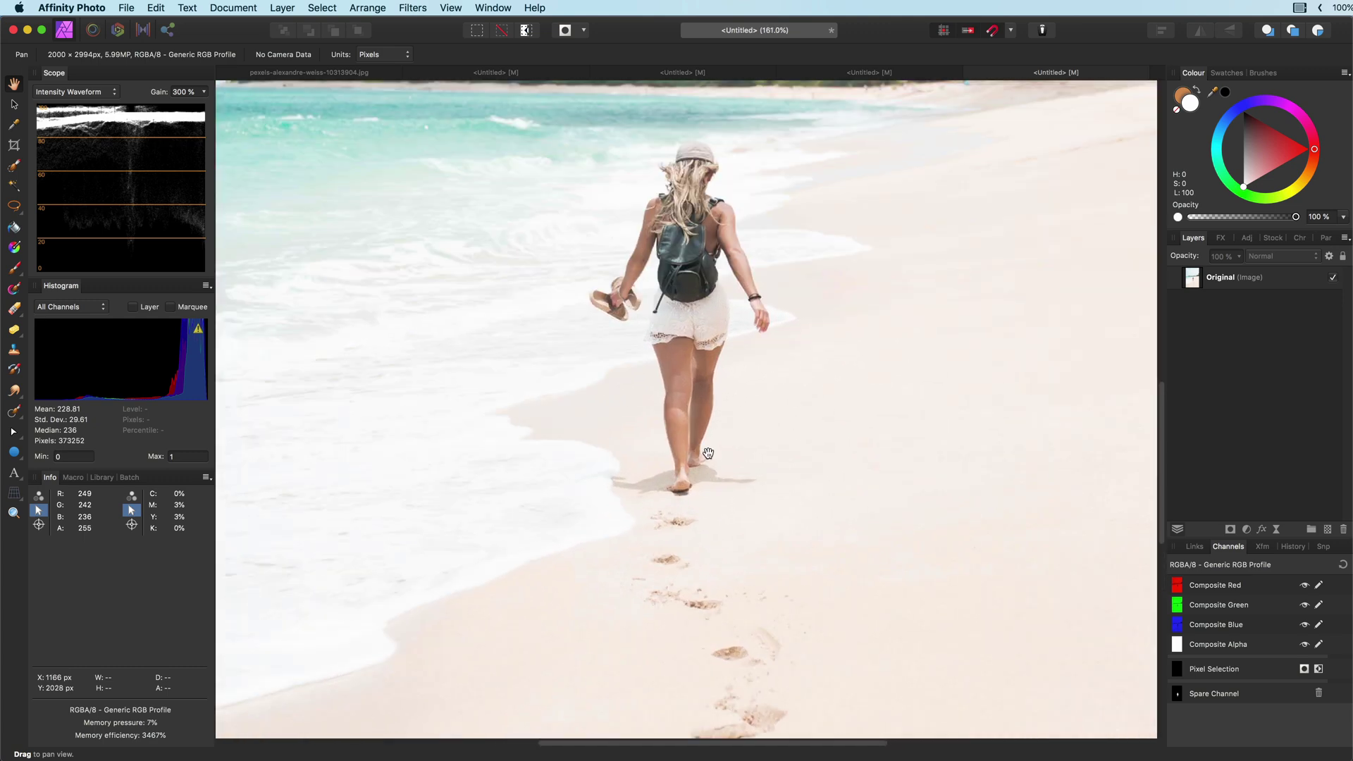
left_click_drag(708, 453, 717, 522)
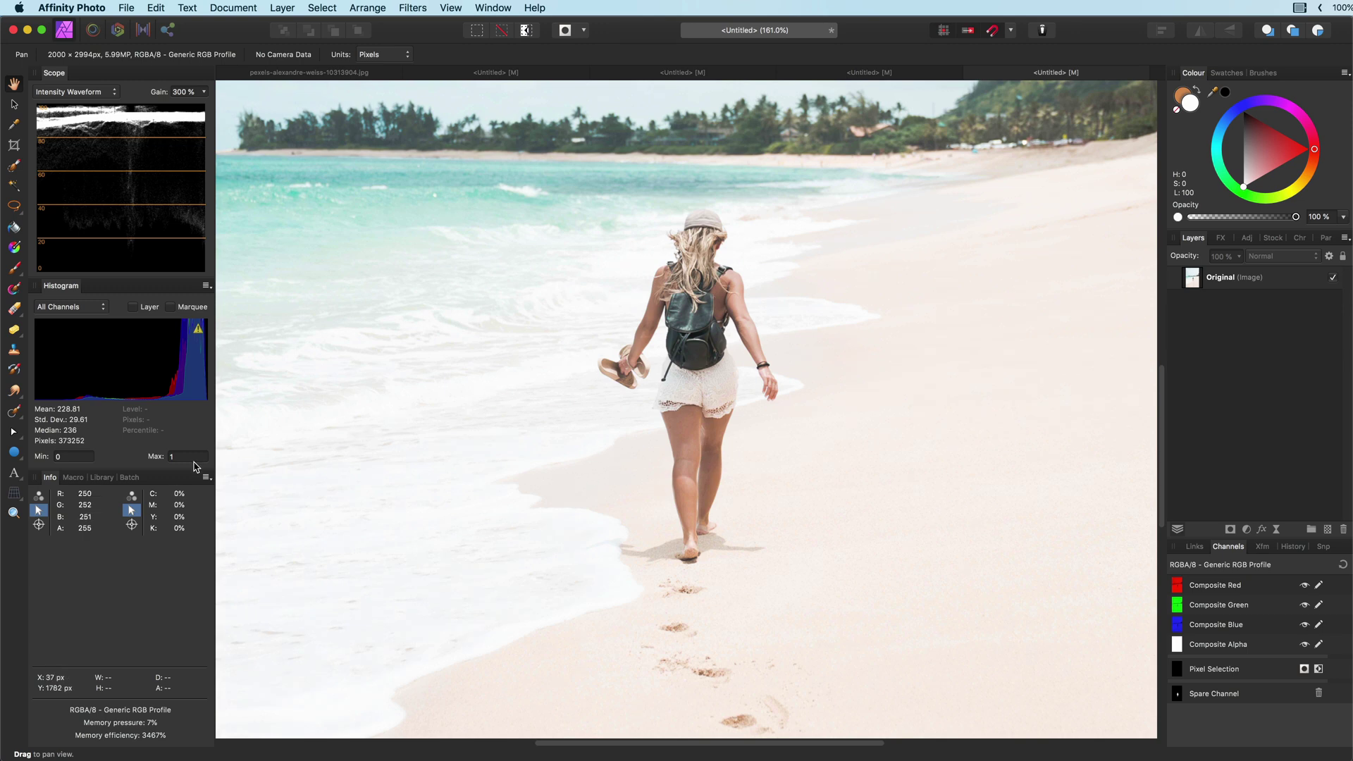
left_click(156, 8)
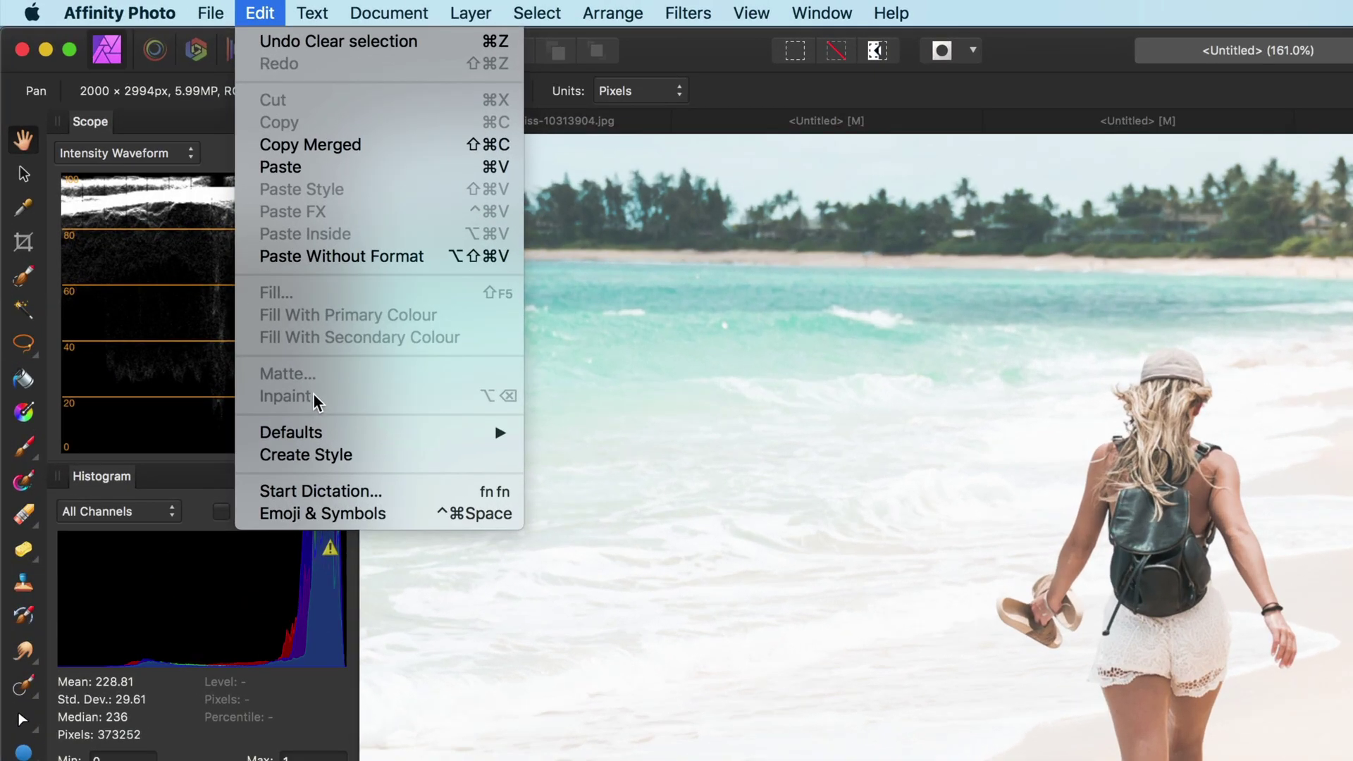
left_click(314, 397)
left_click(34, 694)
key("Escape")
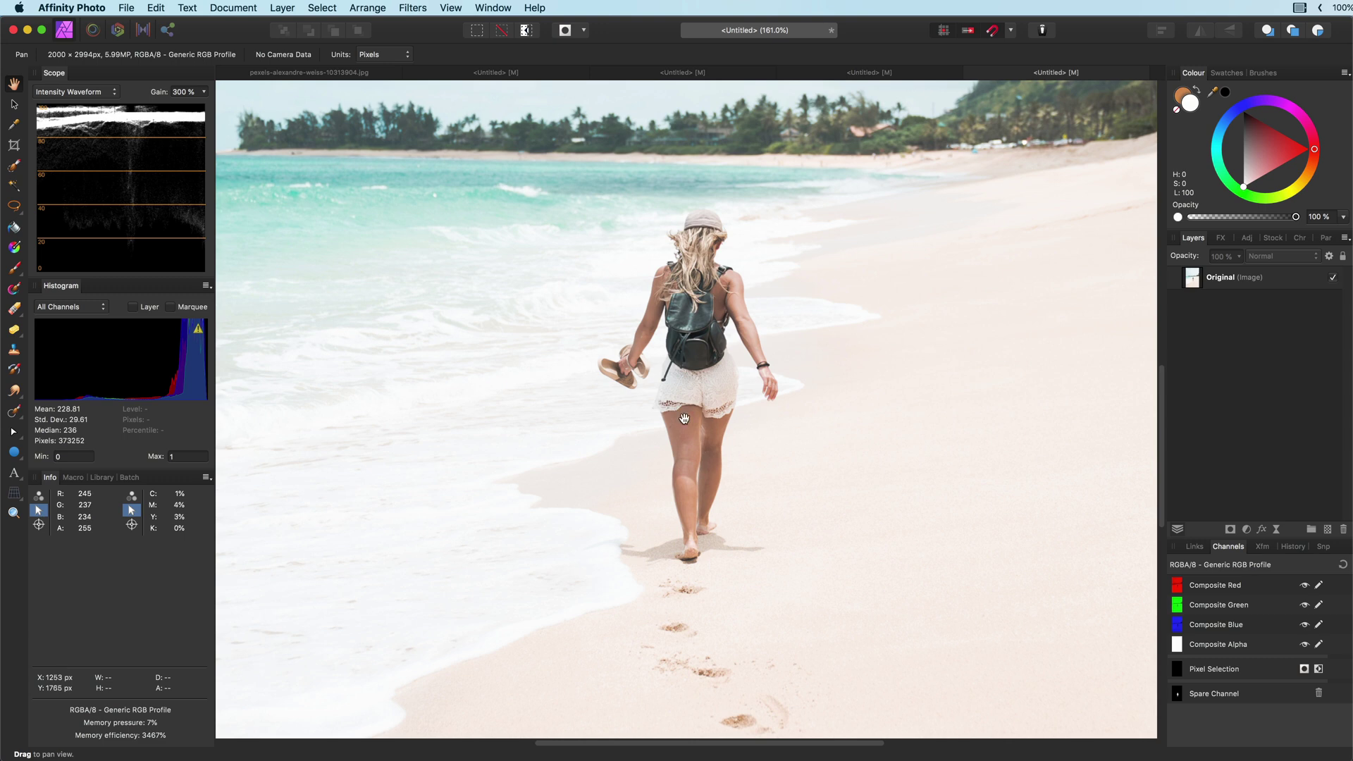
Step: With the Freehand Selection Tool, lasso around the woman, refining edges along her legs, arm and sandals
left_click(16, 208)
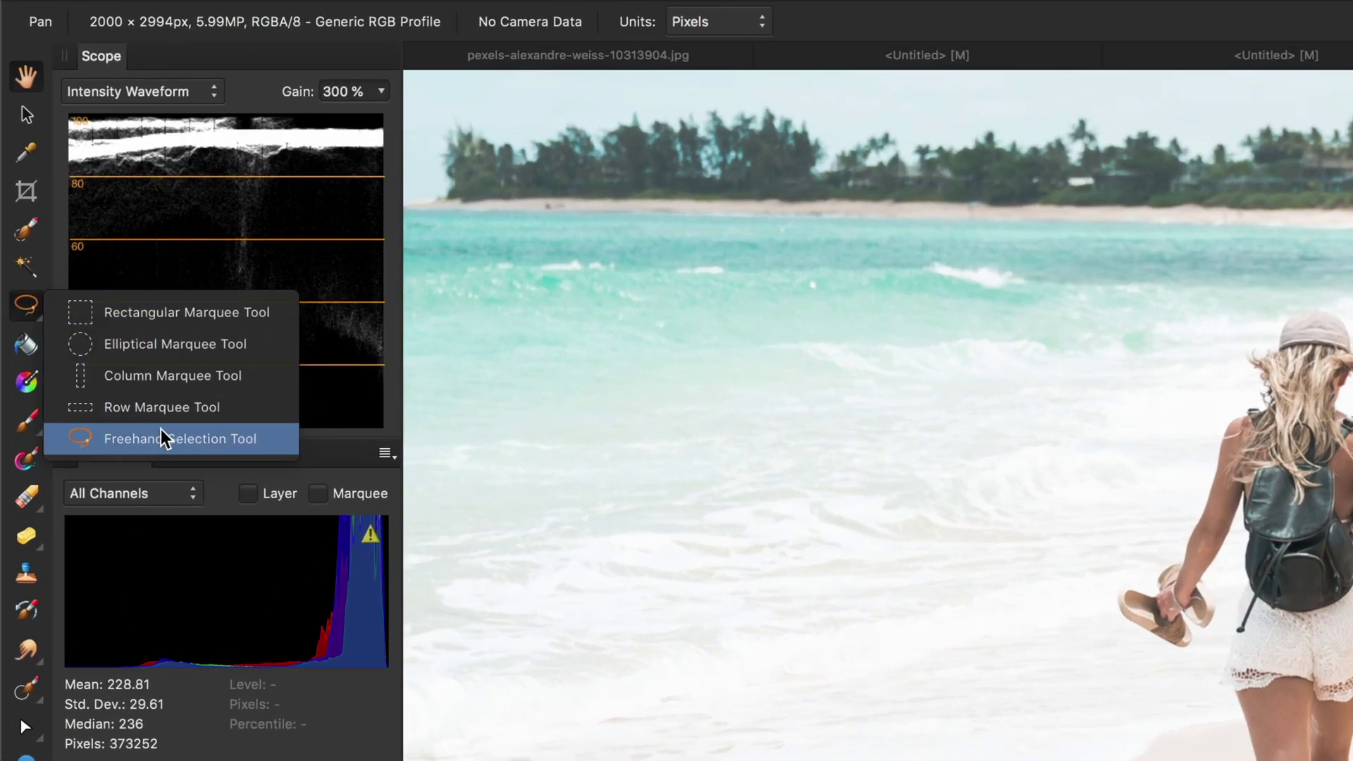
left_click(164, 438)
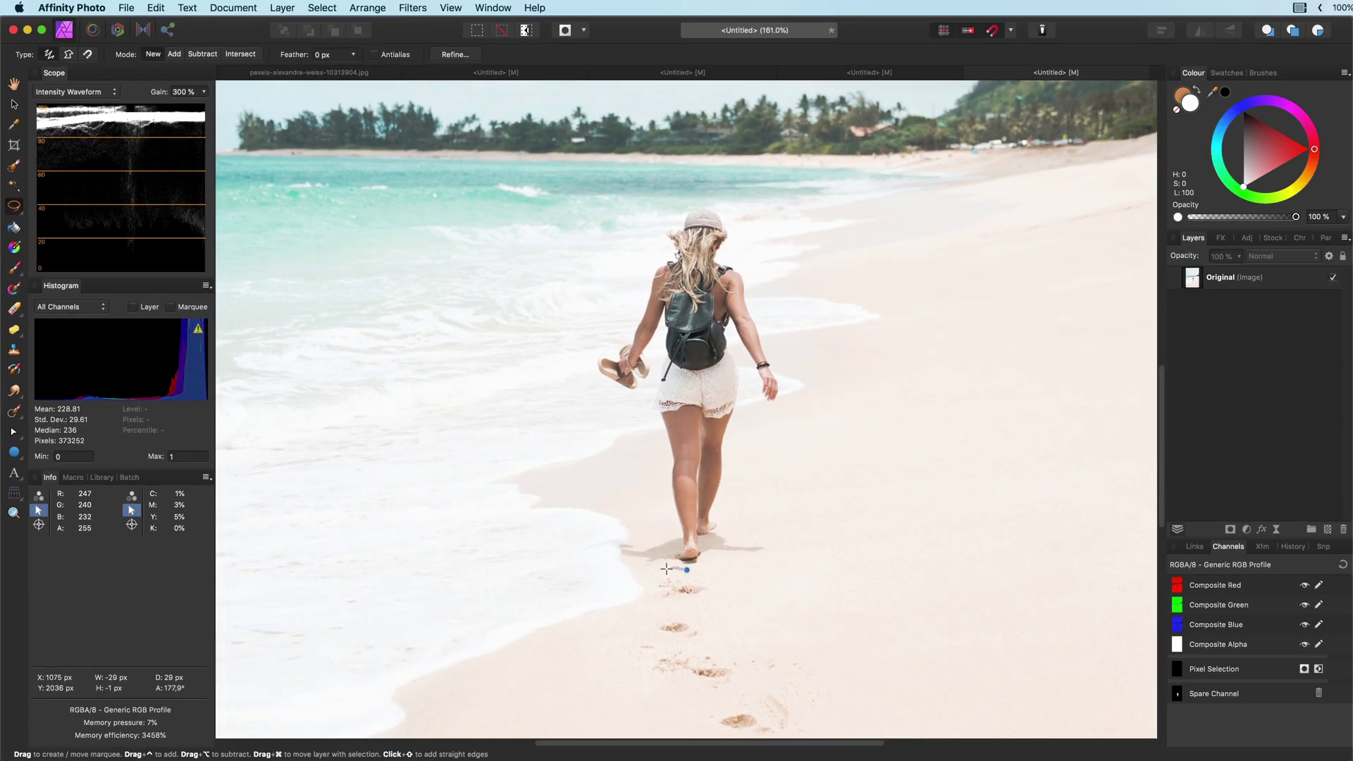
mouse_move(666, 569)
left_mouse_down()
mouse_move(620, 561)
mouse_move(662, 508)
mouse_move(653, 421)
mouse_move(621, 402)
mouse_move(607, 327)
left_mouse_up()
mouse_move(745, 284)
left_mouse_down()
mouse_move(778, 414)
mouse_move(726, 504)
mouse_move(768, 557)
left_mouse_up()
scroll(735, 289, "up", 5)
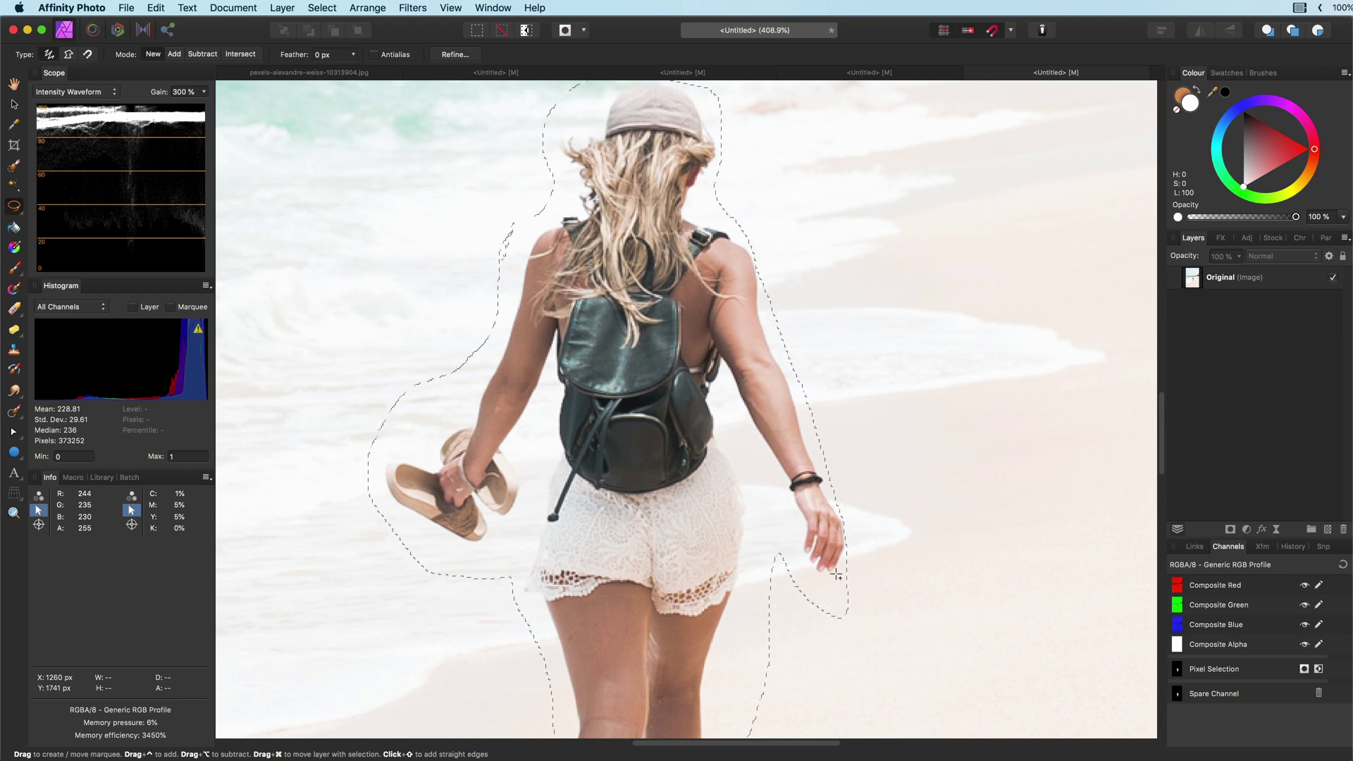
left_click_drag(836, 574, 846, 507)
mouse_move(878, 611)
left_mouse_down()
mouse_move(794, 599)
mouse_move(874, 615)
left_mouse_up()
mouse_move(502, 601)
left_mouse_down()
mouse_move(479, 565)
mouse_move(392, 538)
left_mouse_up()
left_click_drag(530, 632, 484, 566)
left_click_drag(485, 341, 362, 457)
scroll(451, 394, "up", 5)
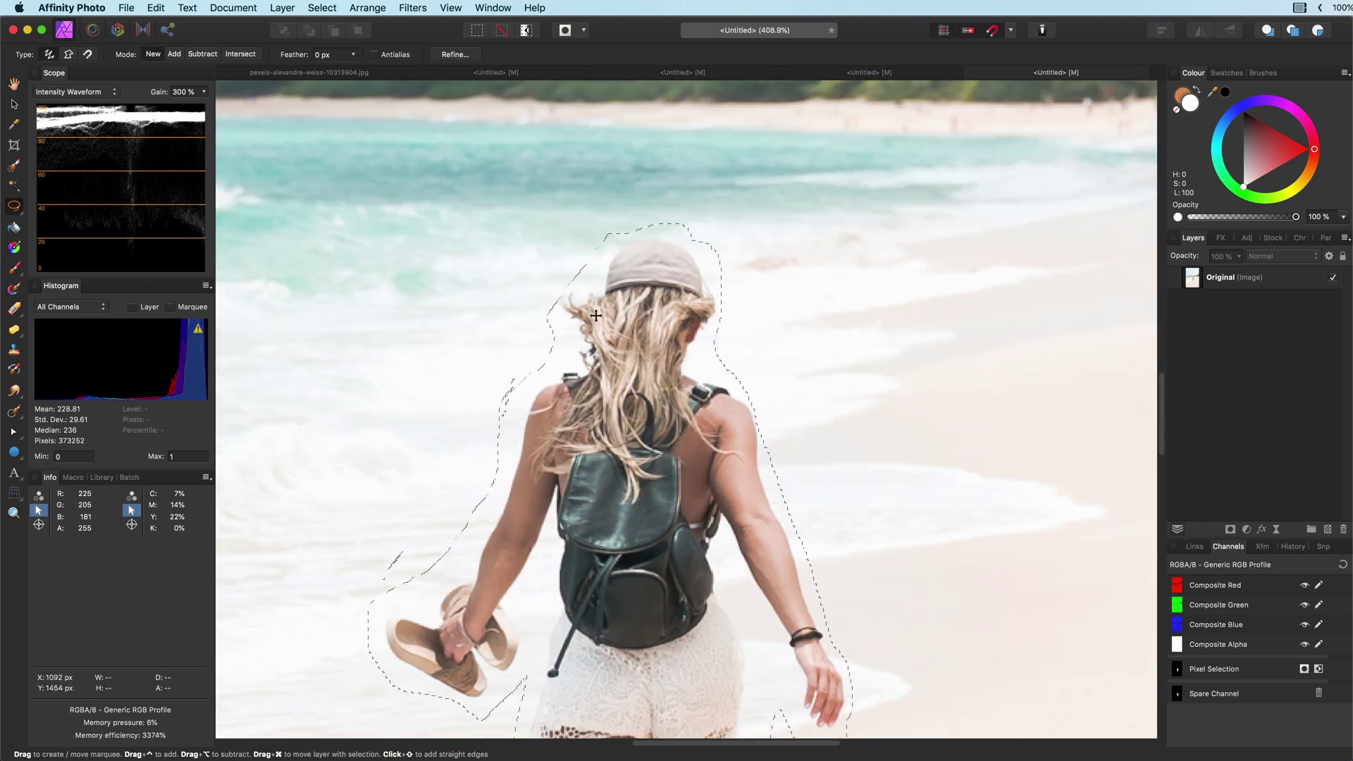
scroll(747, 587, "down", 10)
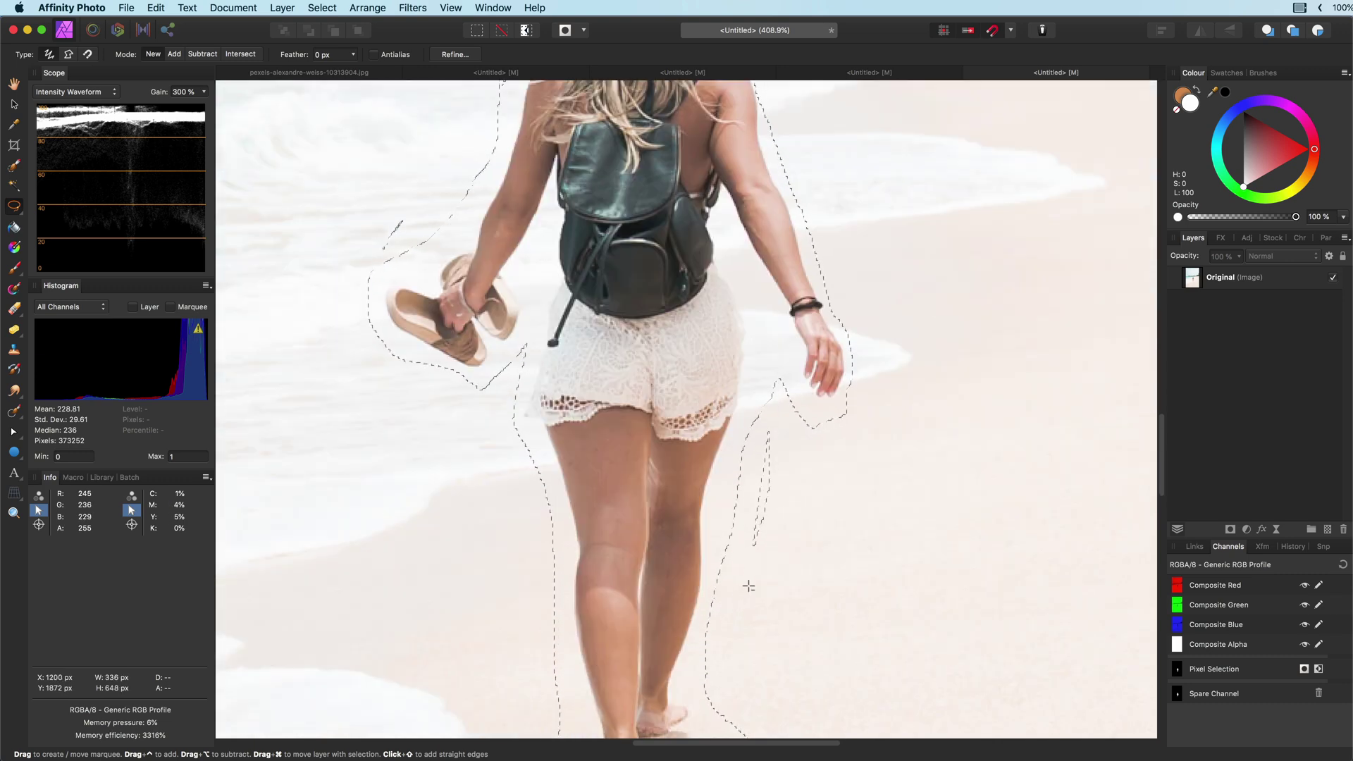
left_click_drag(750, 587, 761, 293)
left_click_drag(813, 441, 777, 343)
Step: Add her foot shadow and each footprint in the trail to the selection
scroll(754, 548, "down", 3)
scroll(754, 547, "down", 2)
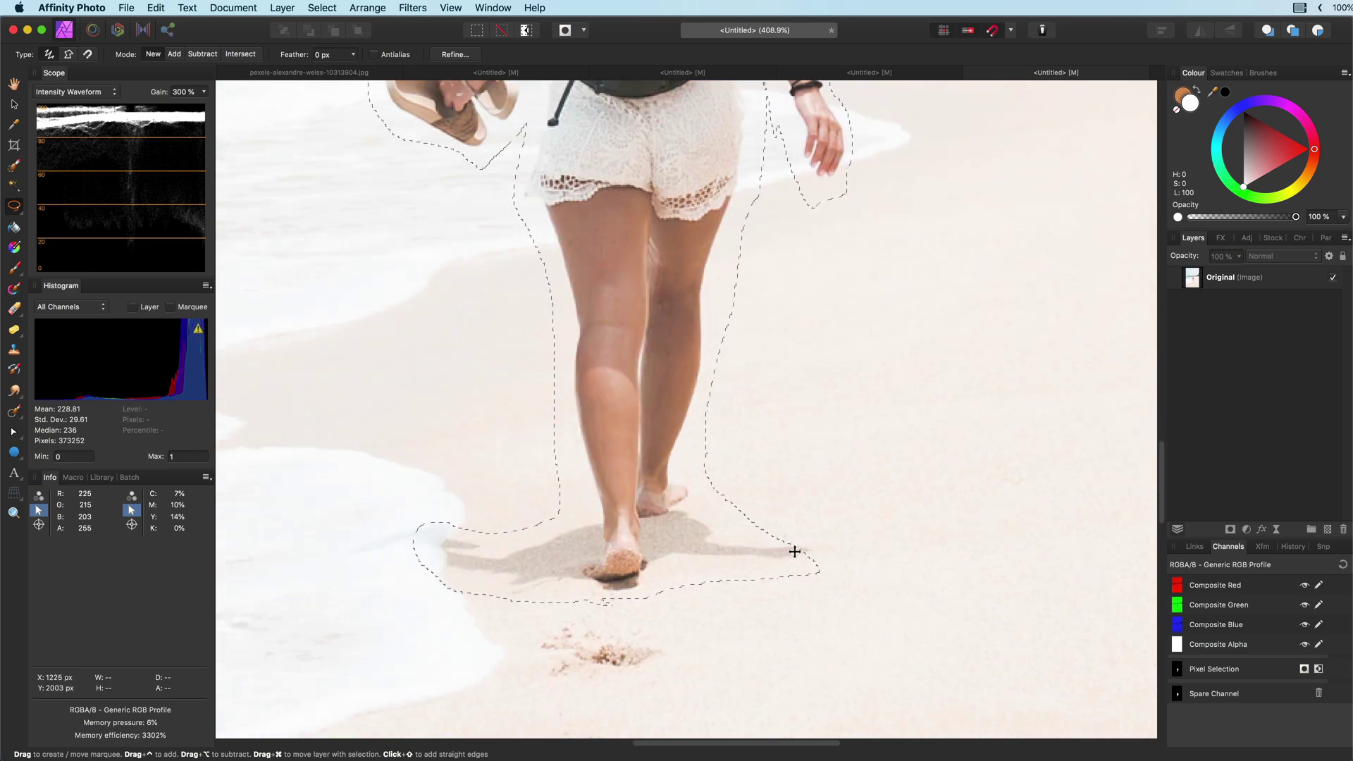
mouse_move(768, 542)
left_mouse_down()
mouse_move(839, 550)
mouse_move(818, 568)
left_mouse_up()
mouse_move(566, 597)
left_mouse_down()
mouse_move(539, 656)
mouse_move(571, 689)
mouse_move(664, 626)
mouse_move(607, 601)
mouse_move(543, 629)
mouse_move(561, 649)
left_mouse_up()
scroll(623, 661, "down", 1)
scroll(623, 661, "down", 5)
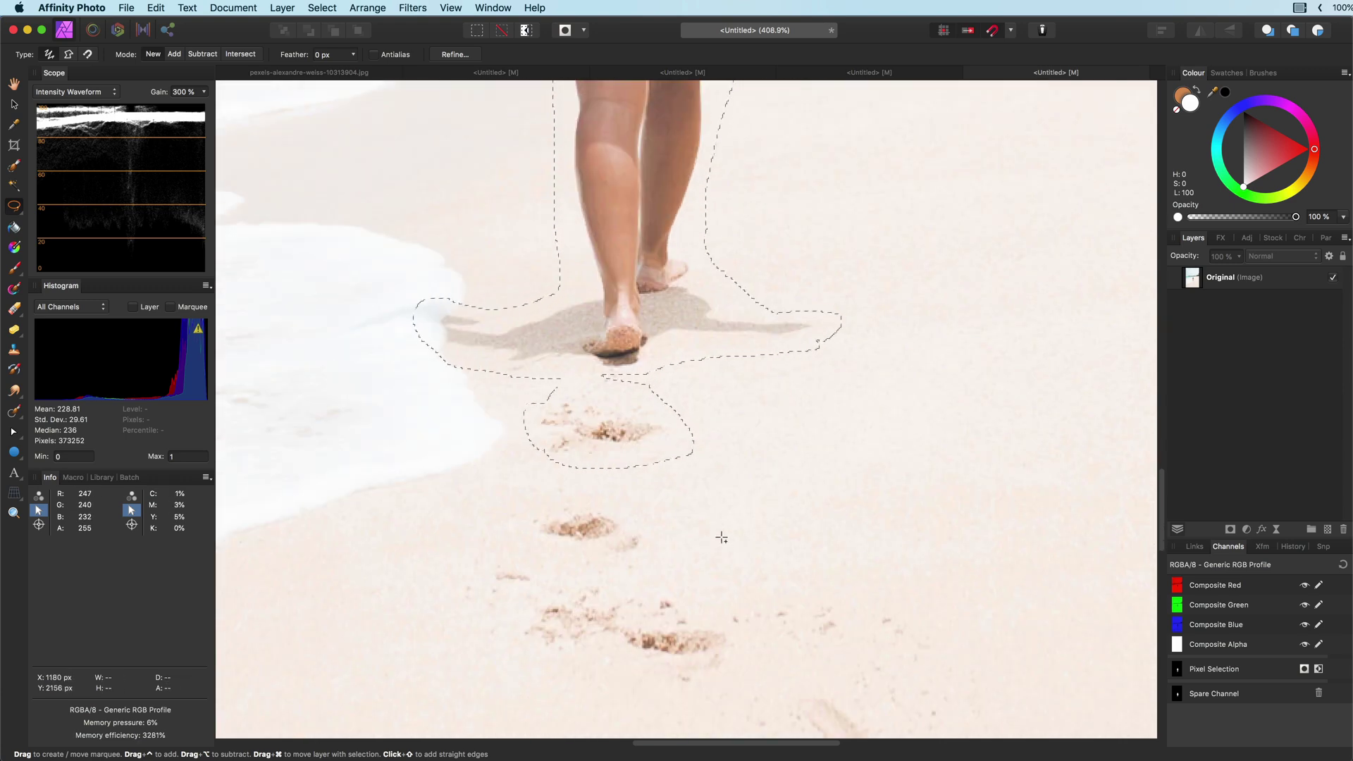
mouse_move(661, 536)
left_mouse_down()
mouse_move(520, 495)
mouse_move(437, 663)
mouse_move(680, 693)
mouse_move(755, 613)
mouse_move(679, 562)
left_mouse_up()
scroll(680, 561, "down", 6)
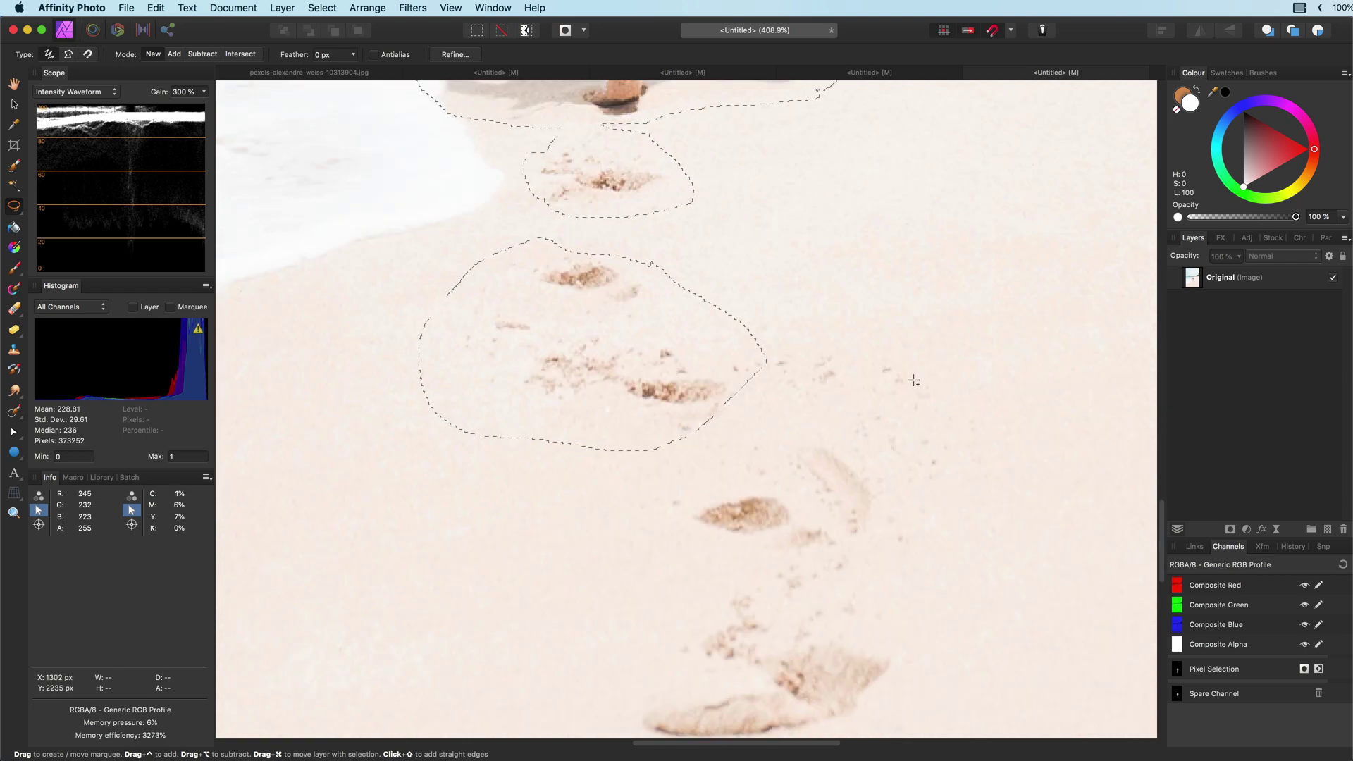
mouse_move(960, 357)
left_mouse_down()
mouse_move(875, 326)
mouse_move(739, 458)
mouse_move(595, 549)
mouse_move(937, 599)
mouse_move(961, 361)
left_mouse_up()
scroll(971, 634, "down", 5)
mouse_move(971, 492)
left_mouse_down()
mouse_move(871, 586)
mouse_move(623, 588)
mouse_move(587, 464)
mouse_move(801, 343)
mouse_move(949, 378)
mouse_move(979, 475)
mouse_move(708, 474)
mouse_move(683, 556)
mouse_move(873, 609)
mouse_move(996, 498)
mouse_move(655, 451)
mouse_move(511, 566)
mouse_move(600, 719)
mouse_move(868, 728)
mouse_move(906, 484)
left_mouse_up()
scroll(982, 644, "down", 5)
scroll(874, 599, "down", 5)
scroll(909, 610, "down", 6)
mouse_move(724, 571)
left_mouse_down()
mouse_move(525, 549)
mouse_move(418, 619)
mouse_move(677, 734)
mouse_move(710, 536)
left_mouse_up()
scroll(696, 527, "down", 3)
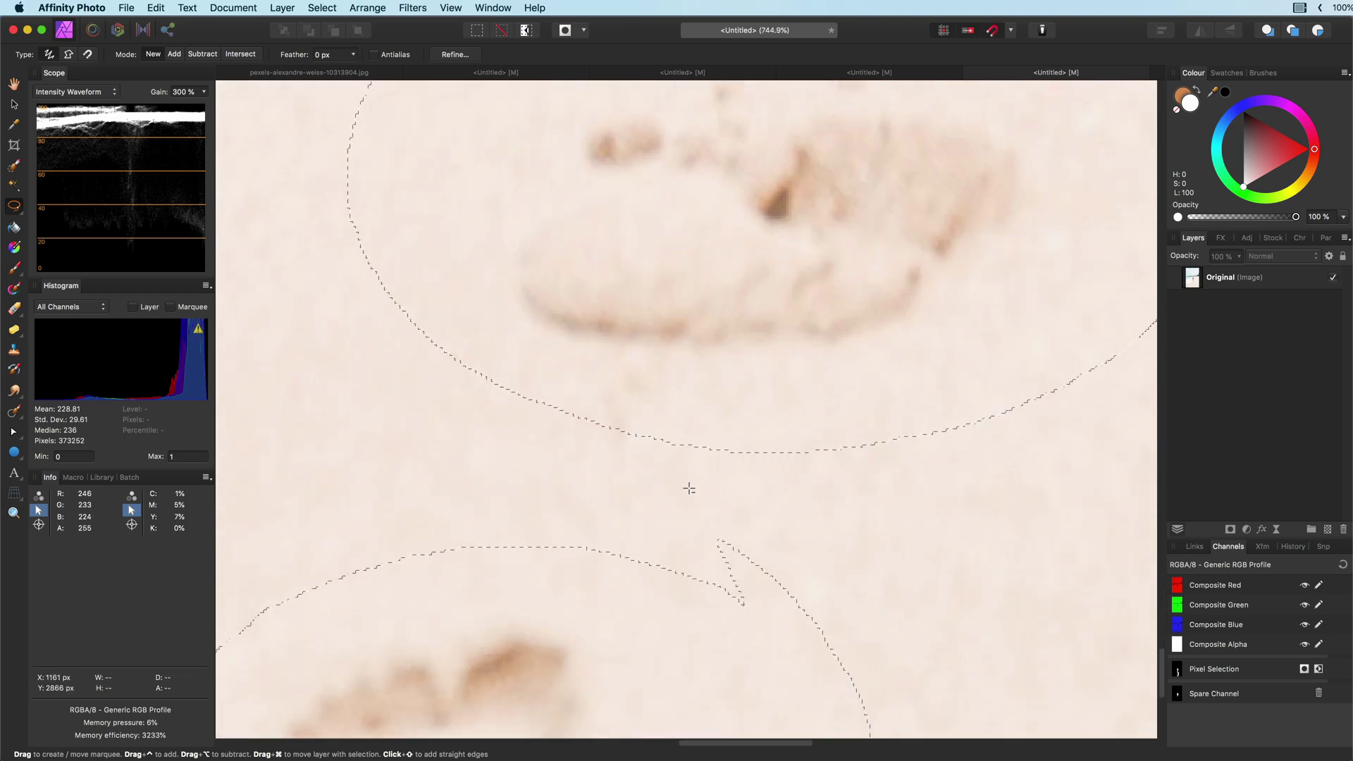
scroll(688, 499, "down", 5)
Step: Pan and zoom to frame the woman and her footprint trail in view
left_click_drag(707, 325, 732, 604)
scroll(732, 605, "up", 2)
scroll(731, 606, "down", 3)
scroll(732, 605, "down", 2)
left_click_drag(751, 389, 812, 461)
scroll(811, 462, "down", 6)
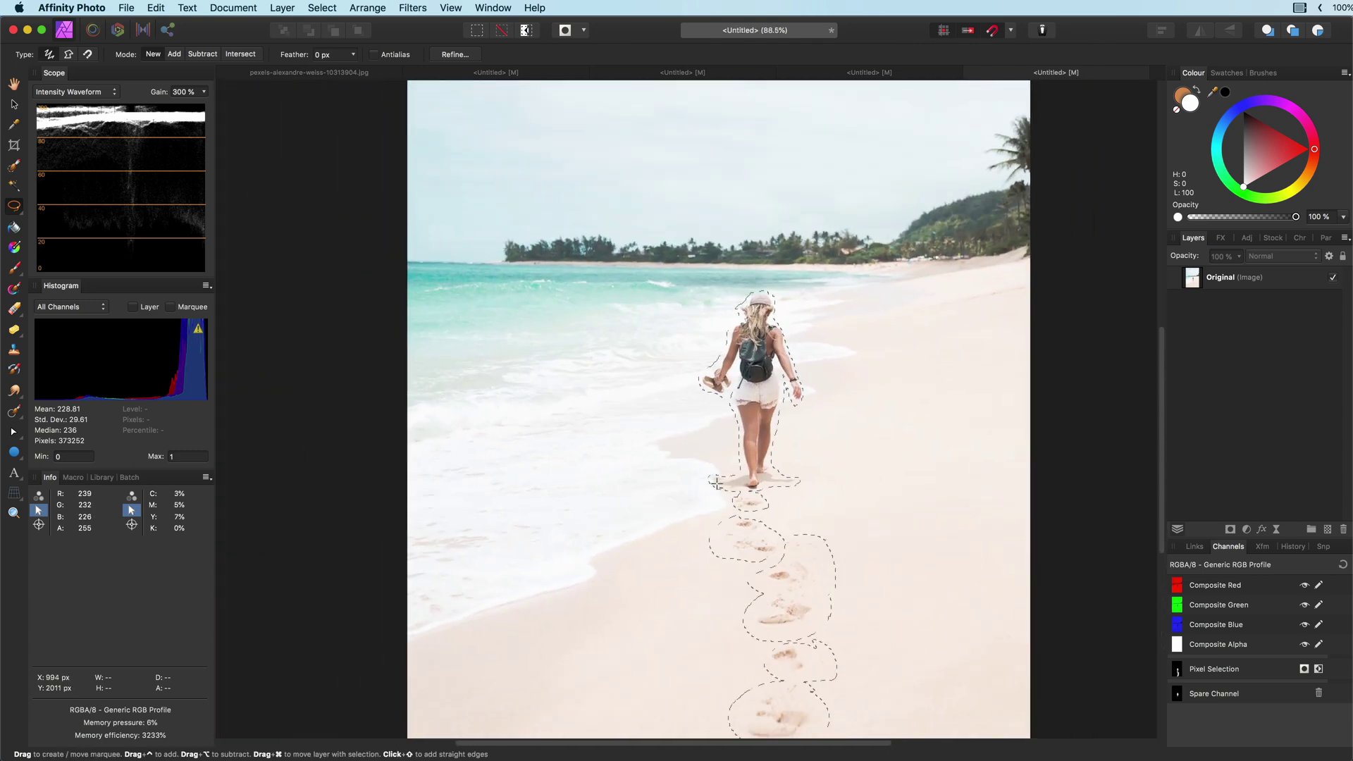
key("super+d")
scroll(717, 483, "up", 6)
left_click_drag(844, 458, 787, 510)
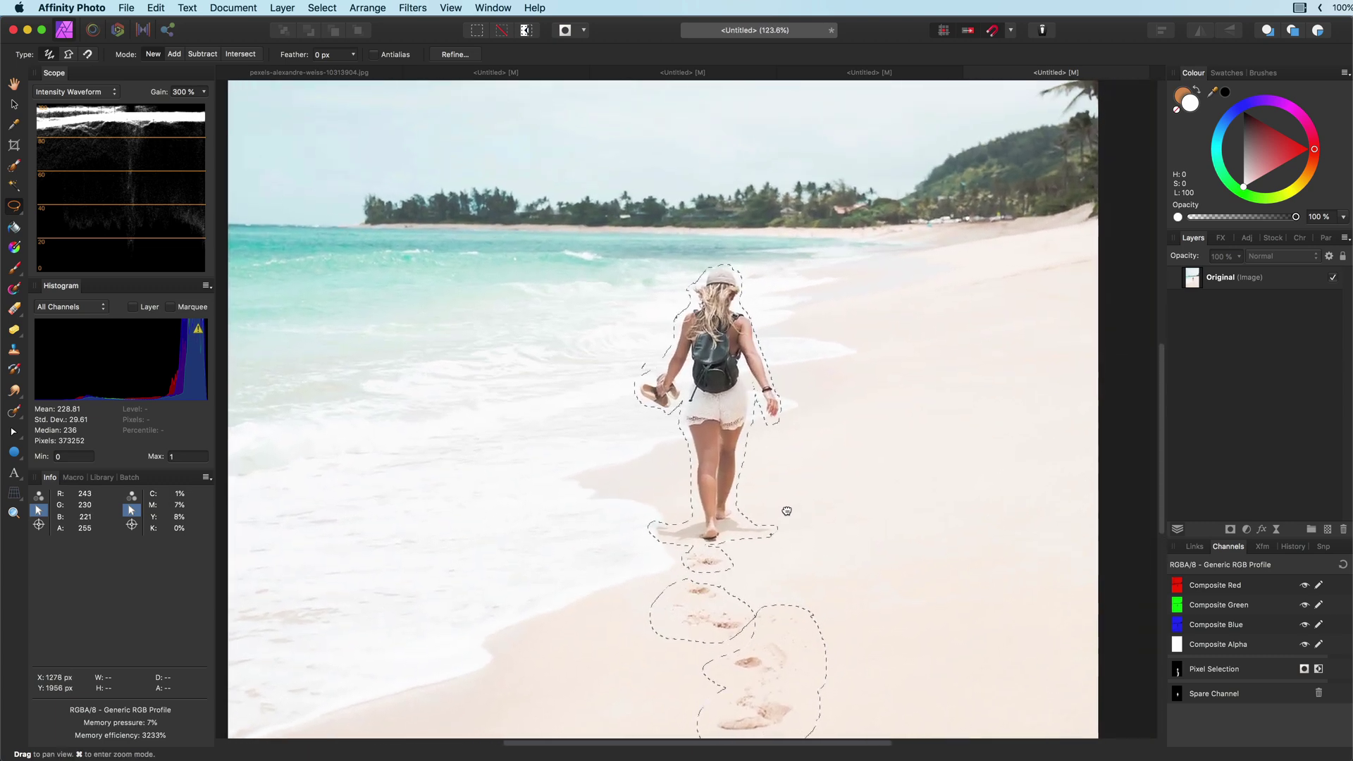
left_click(156, 8)
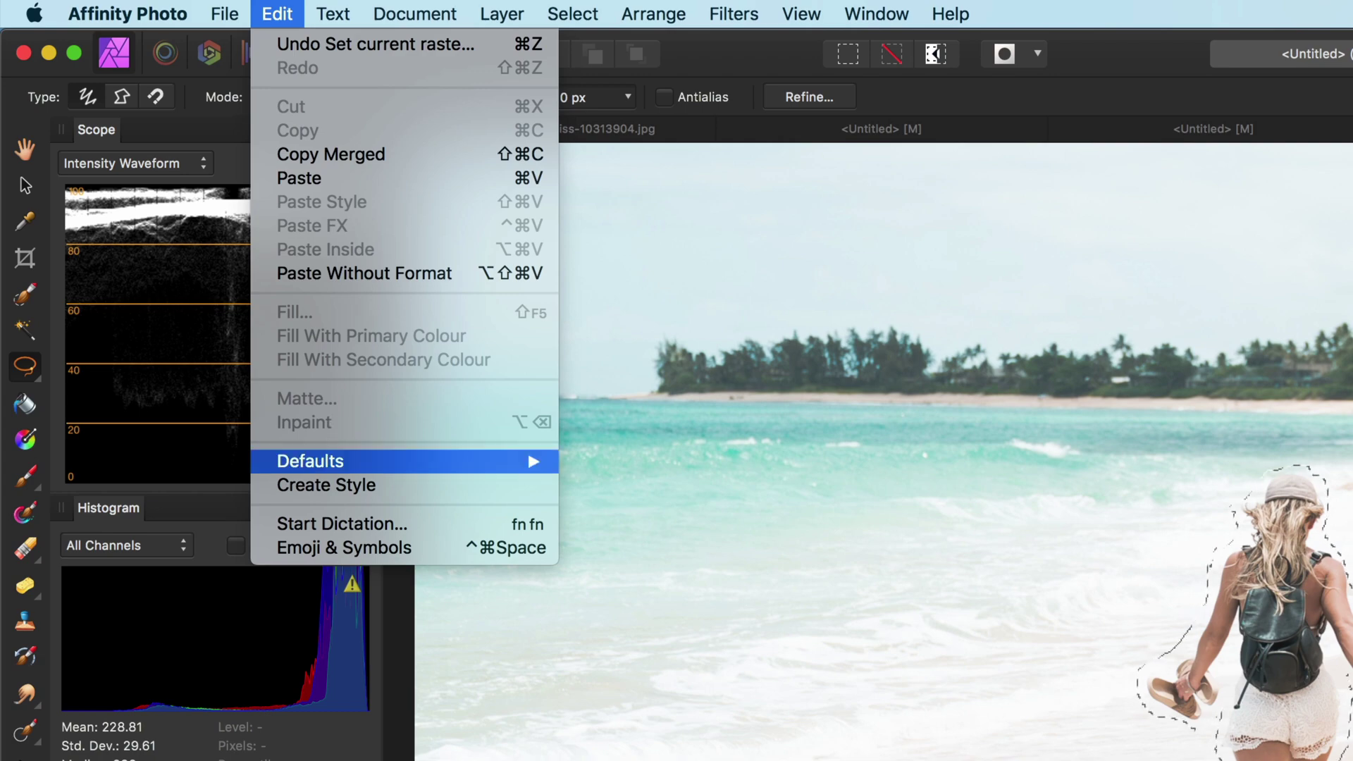
key("Escape")
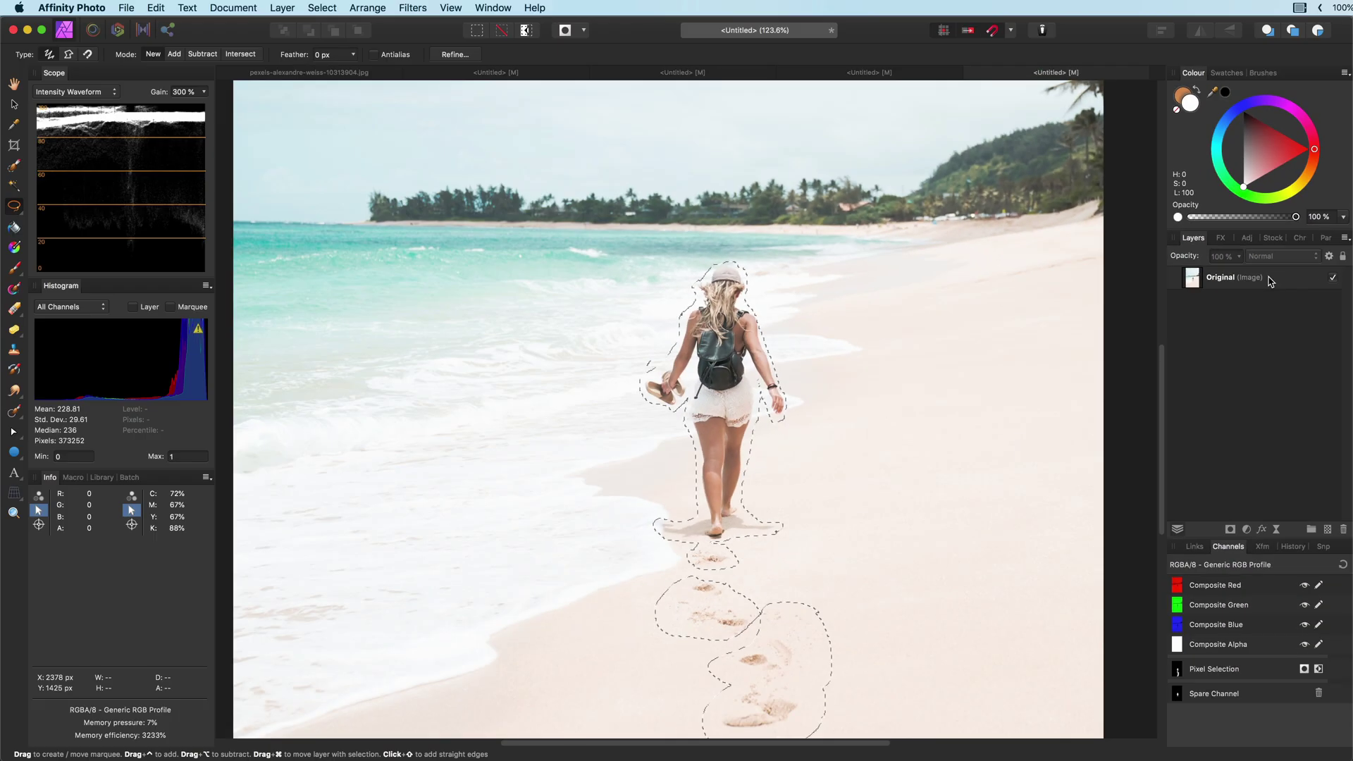
Step: Duplicate the Original layer and rasterise the copy into a pixel layer
right_click(1271, 282)
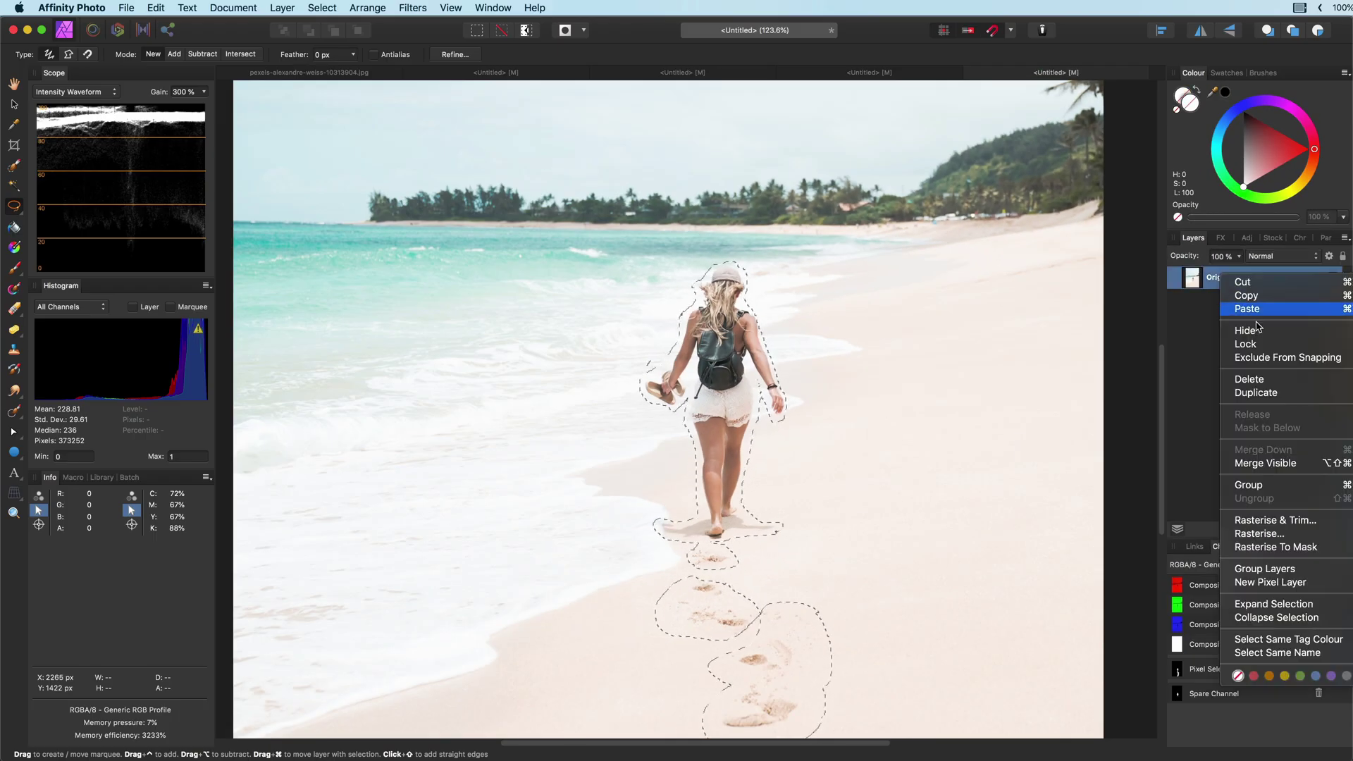
left_click(1256, 393)
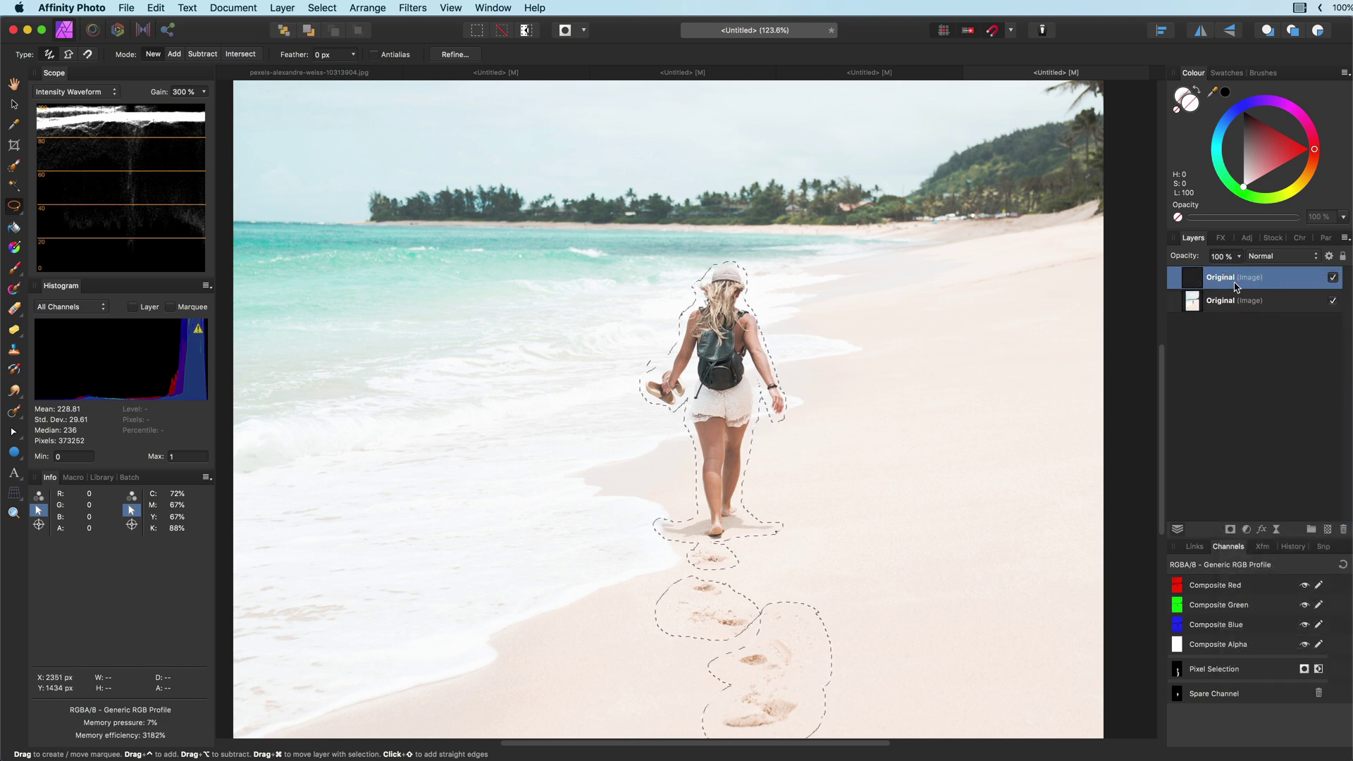
right_click(1228, 287)
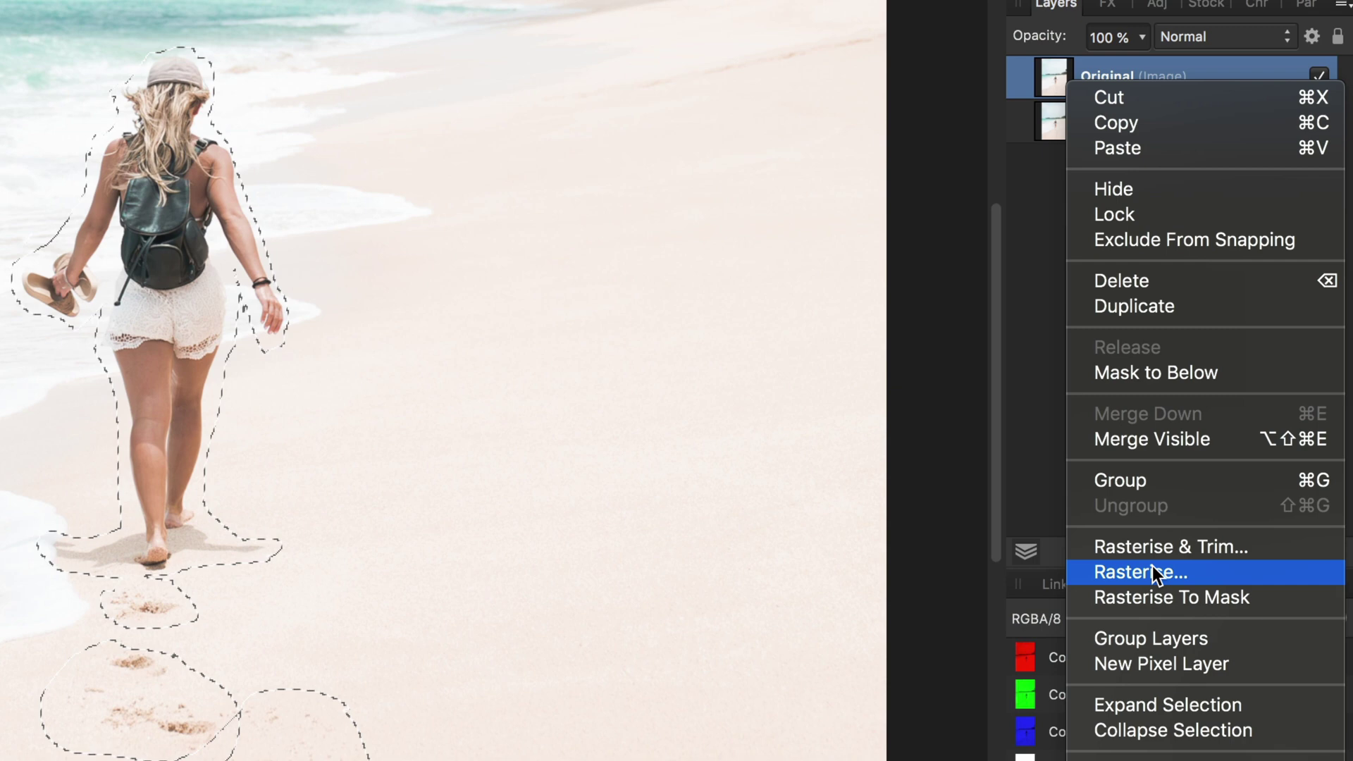
left_click(1152, 570)
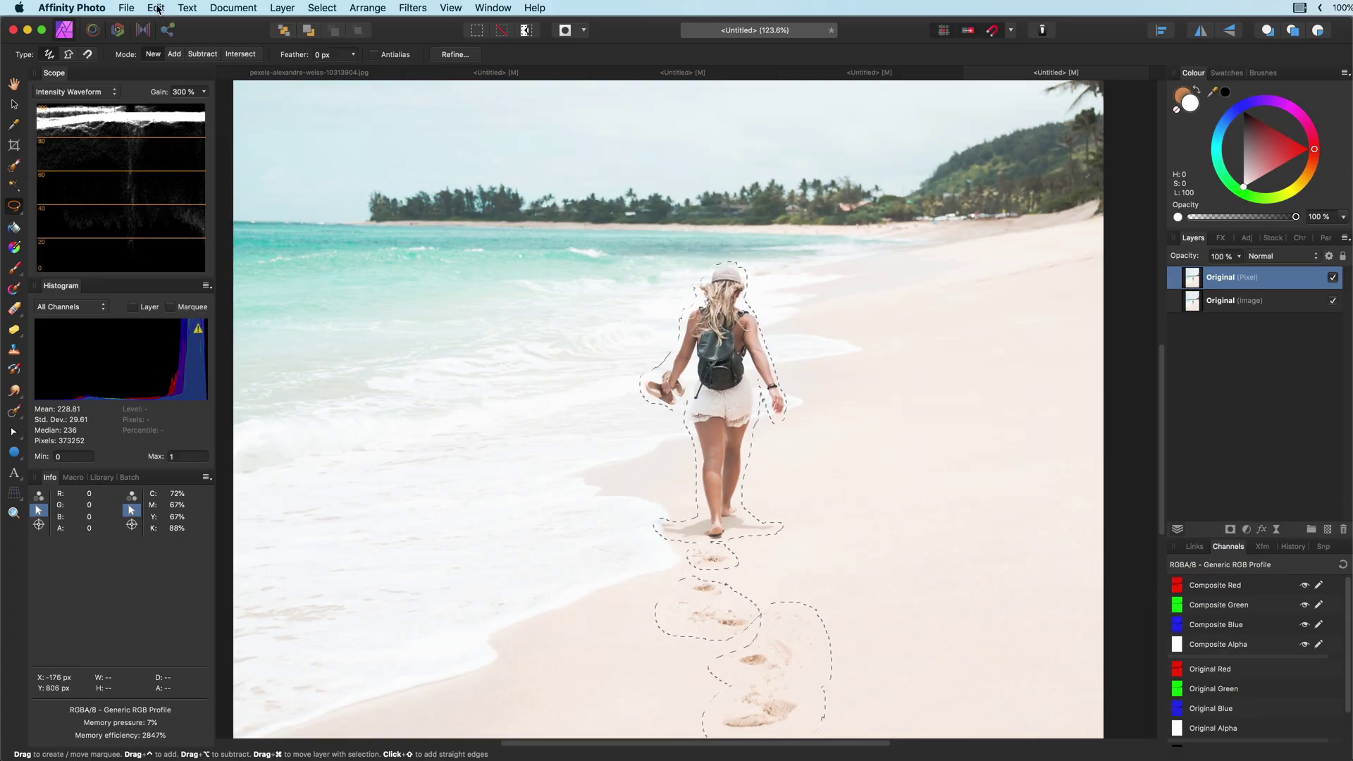
left_click(156, 8)
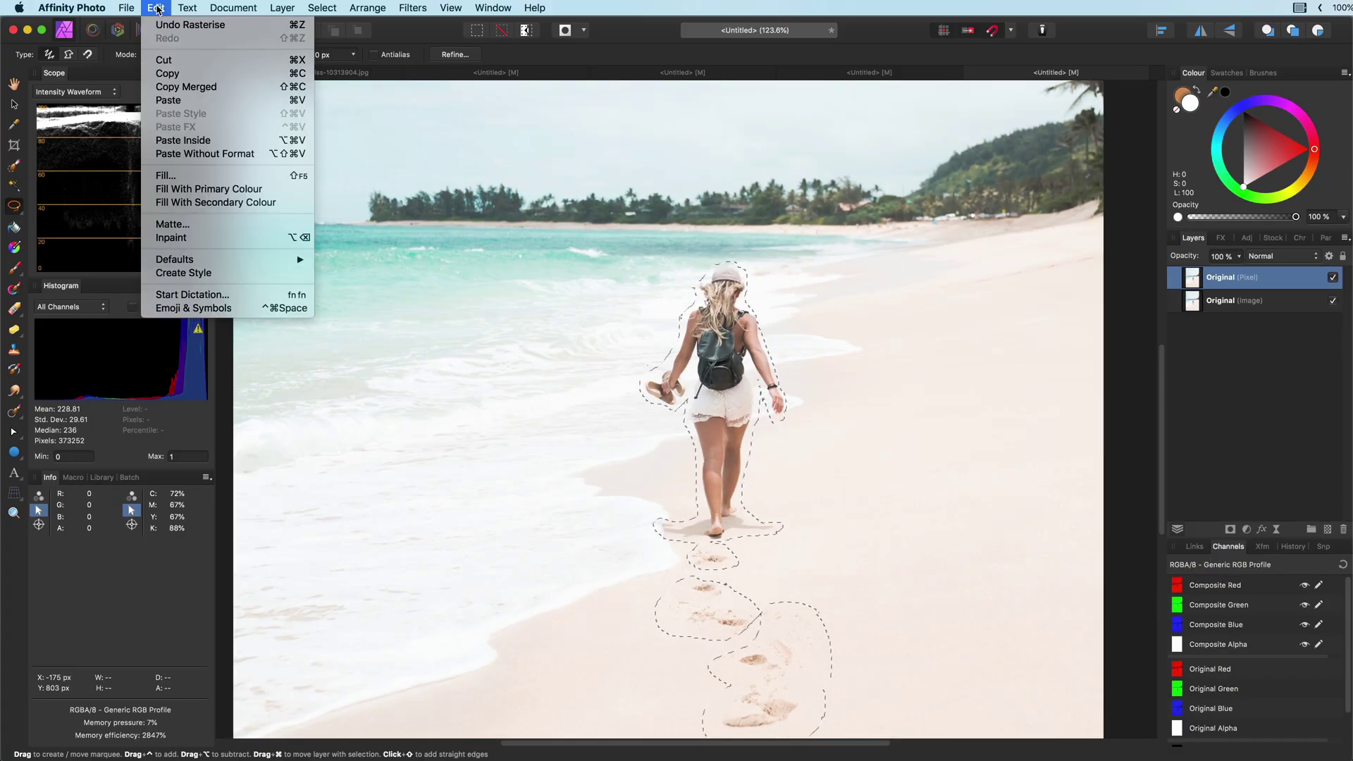
left_click(180, 237)
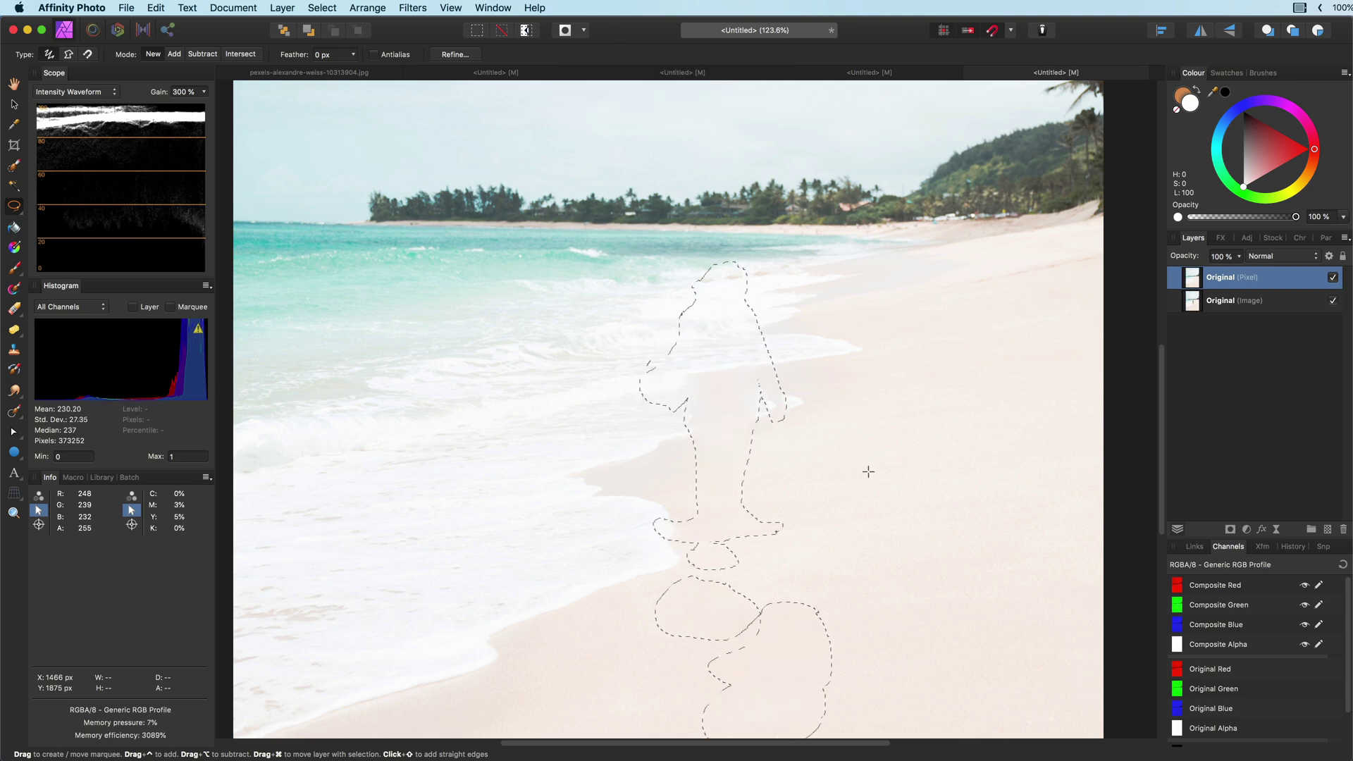
key("super+d")
scroll(762, 470, "up", 5)
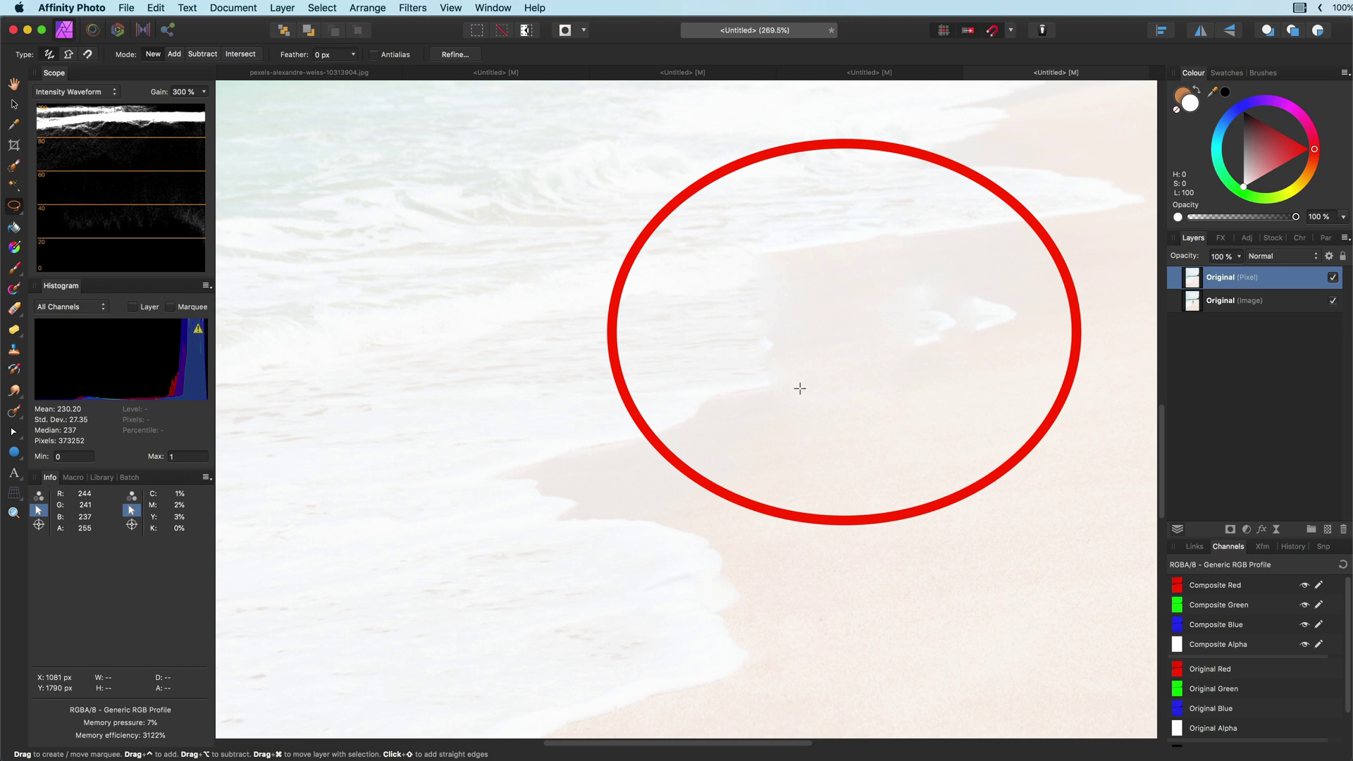
scroll(806, 613, "down", 5)
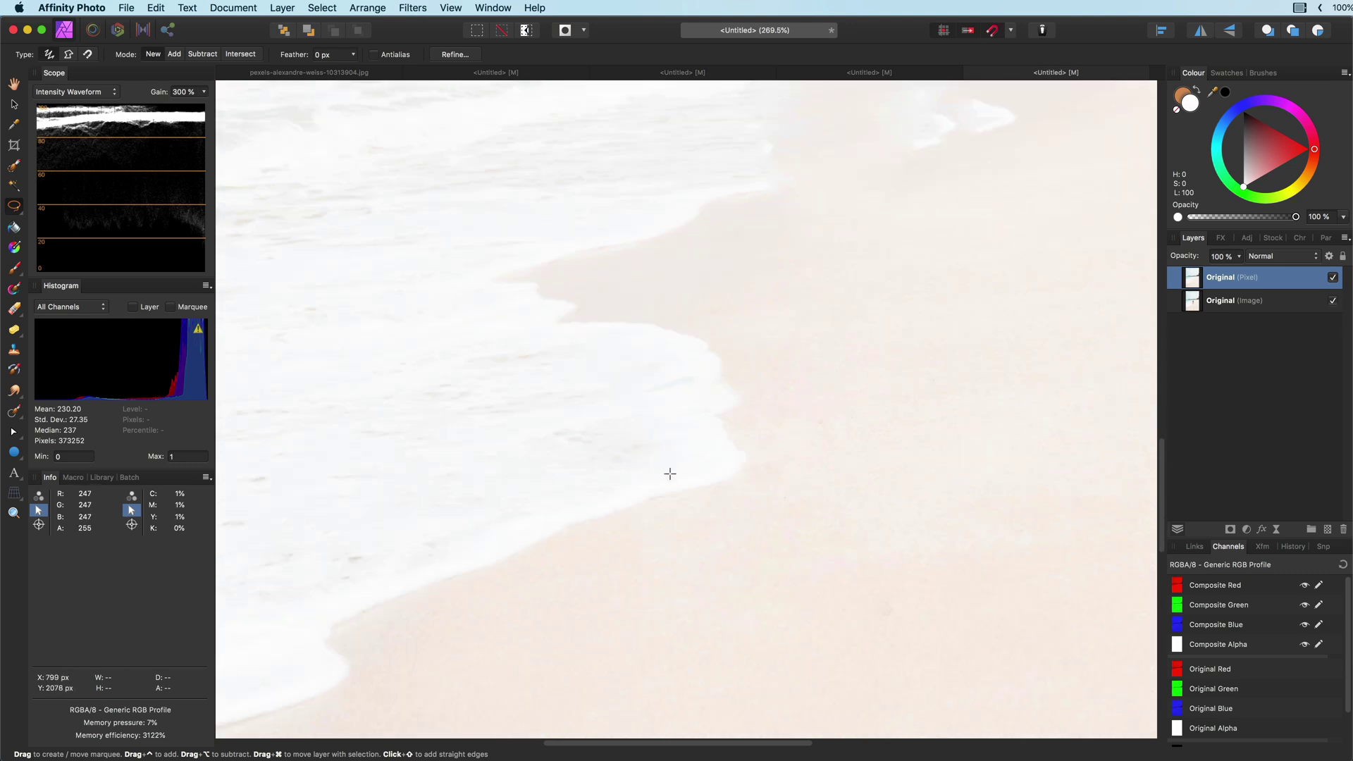
scroll(745, 587, "down", 10)
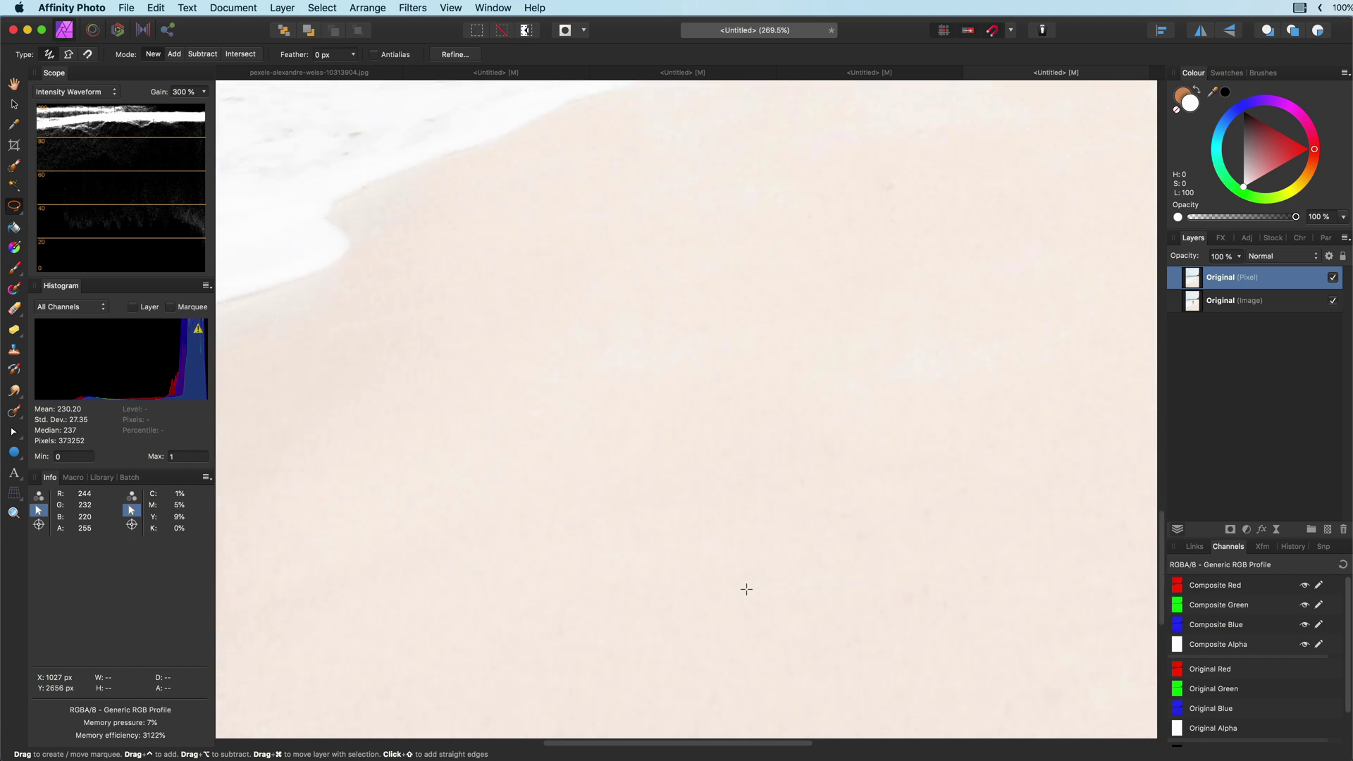
scroll(746, 589, "down", 8)
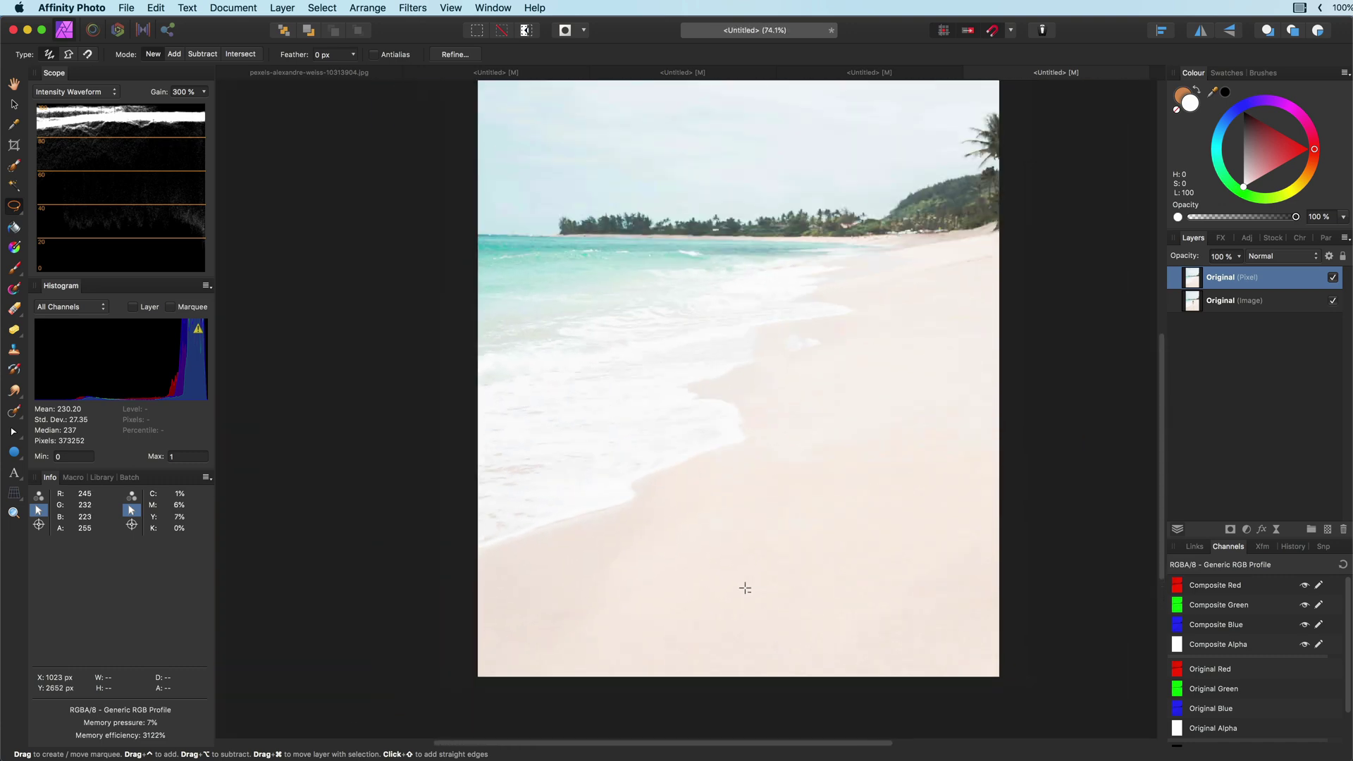
scroll(776, 493, "down", 4)
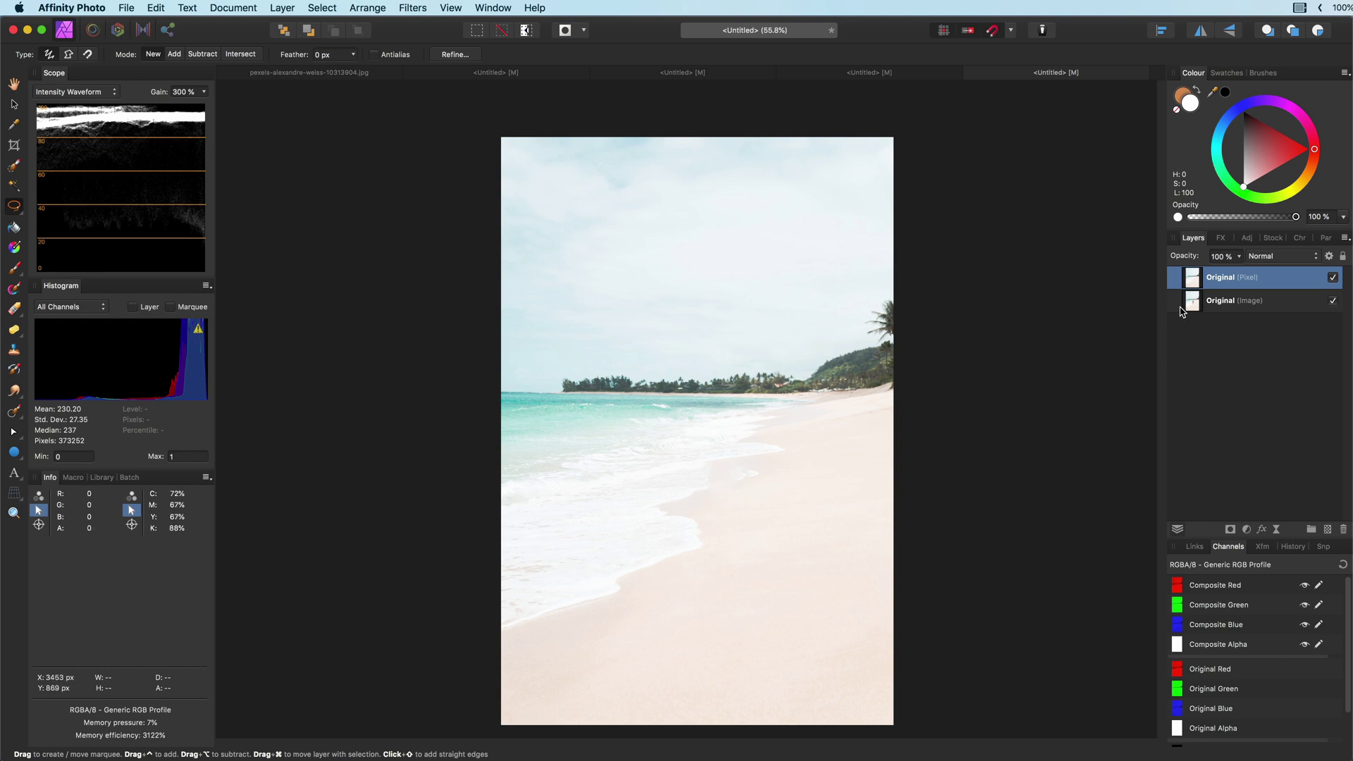
Step: Hide the filled pixel layer and move a duplicate of the Original image layer to the top
left_click(1333, 277)
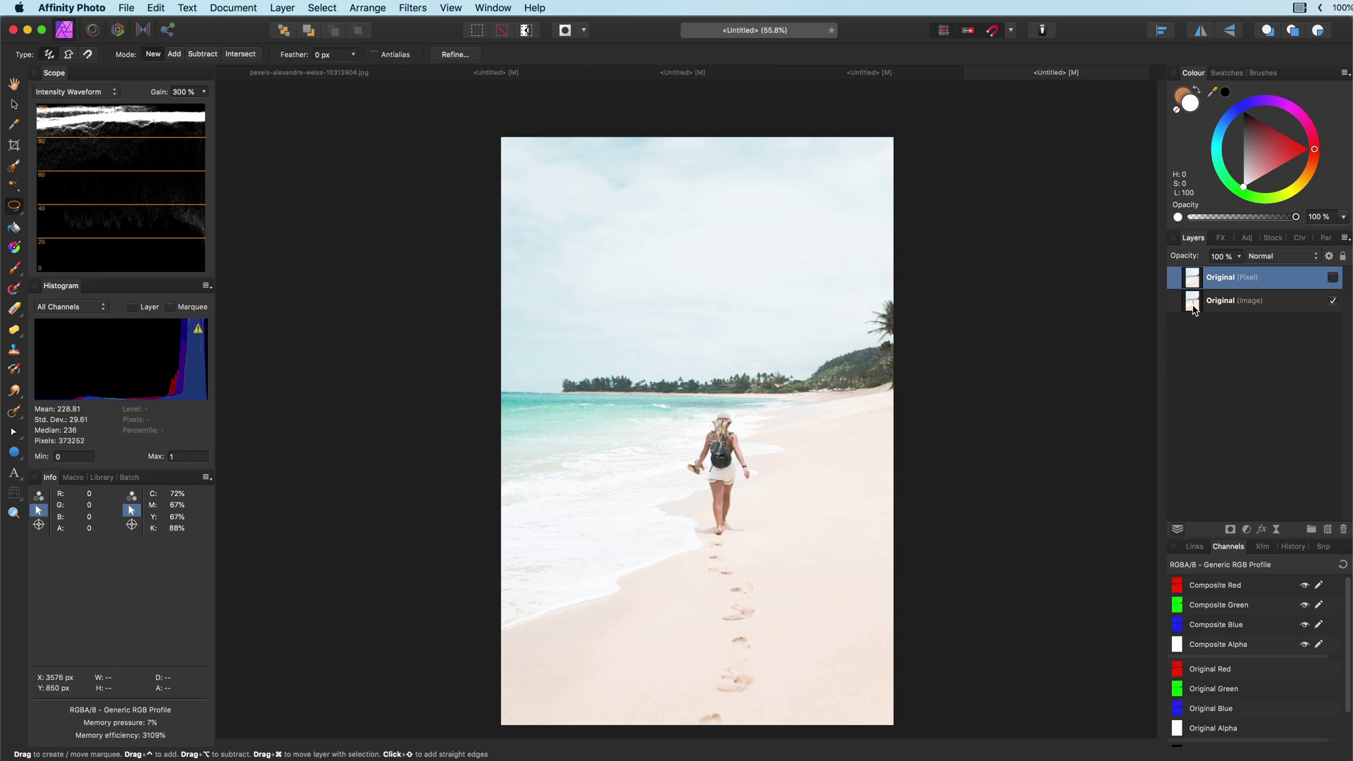
left_click(1194, 303)
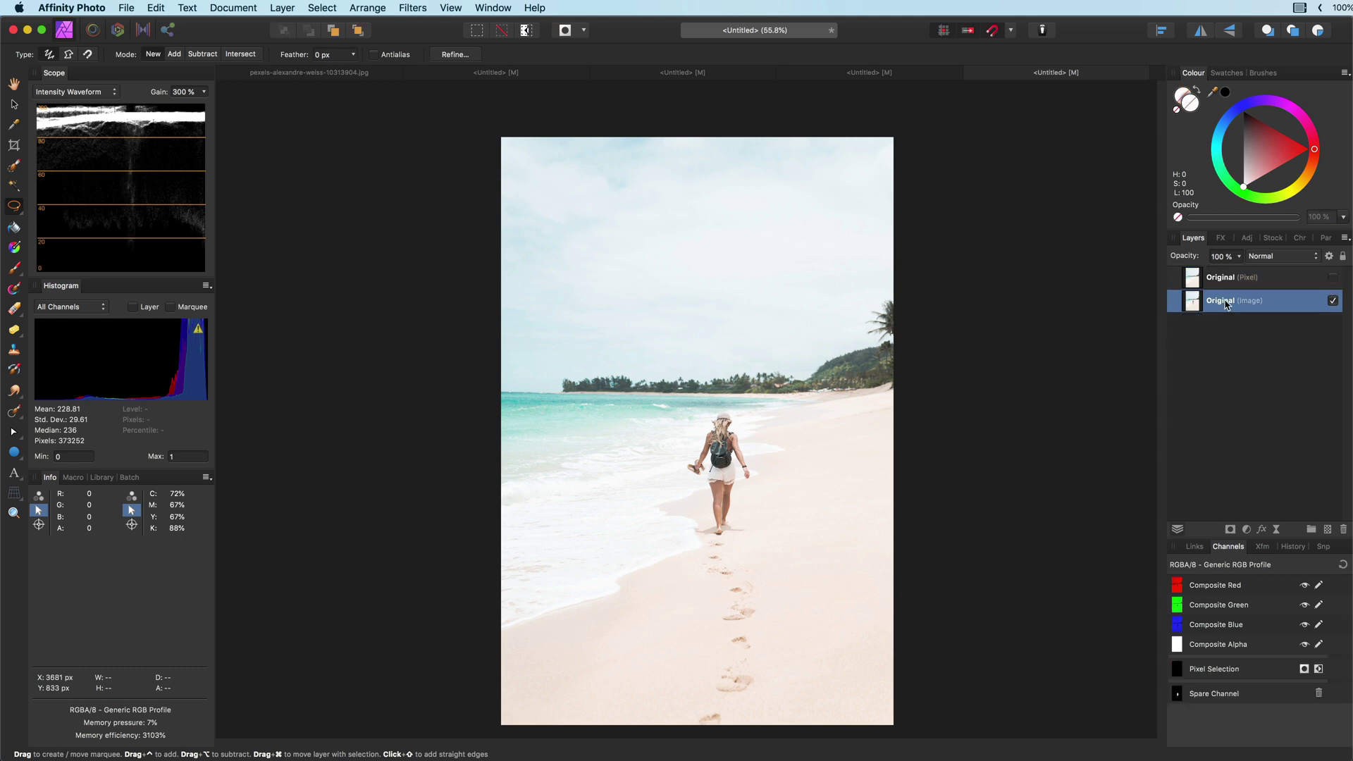
right_click(1226, 301)
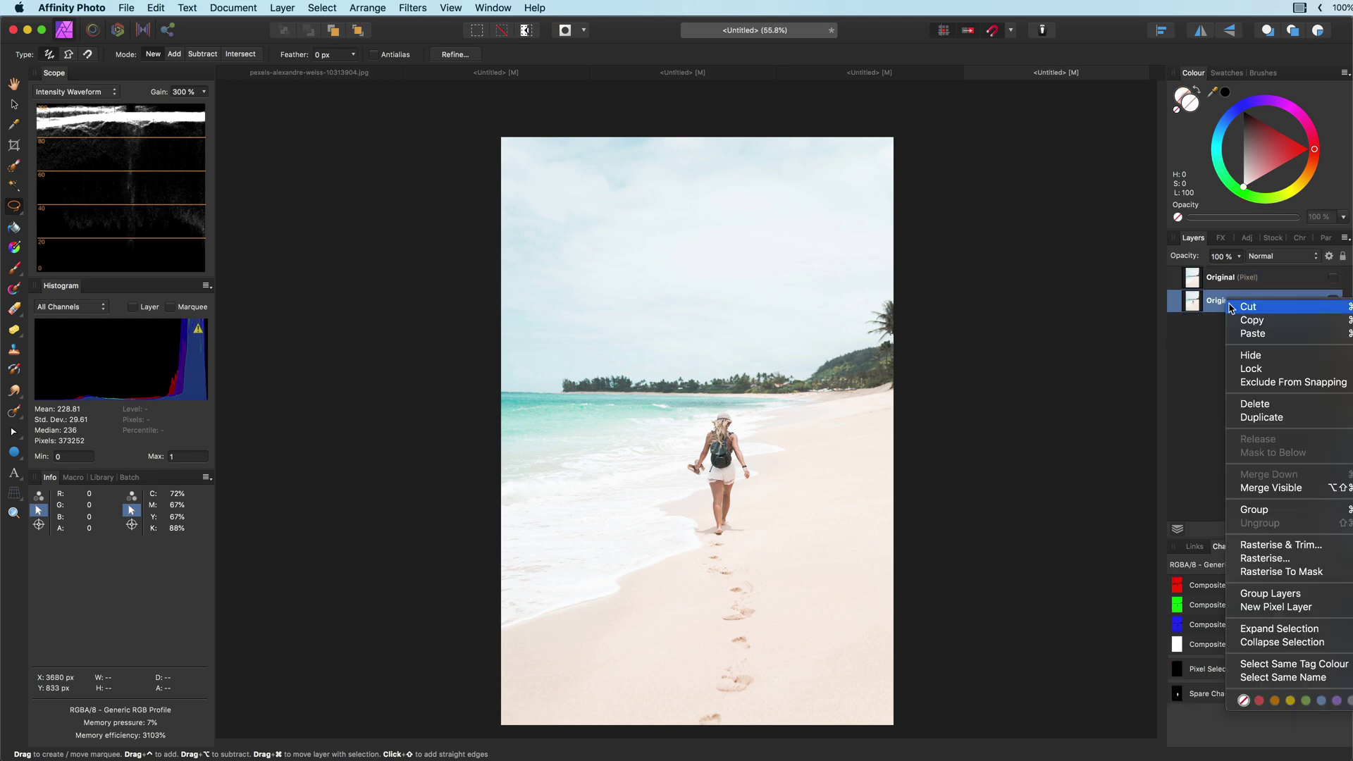
left_click(1276, 420)
left_click_drag(1191, 311, 1219, 273)
Step: Rename the filled pixel layer to 'Inpaint fill'
left_click(1225, 301)
double_click(1225, 302)
key("BackSpace")
type("Inpaint fill")
key("Tab")
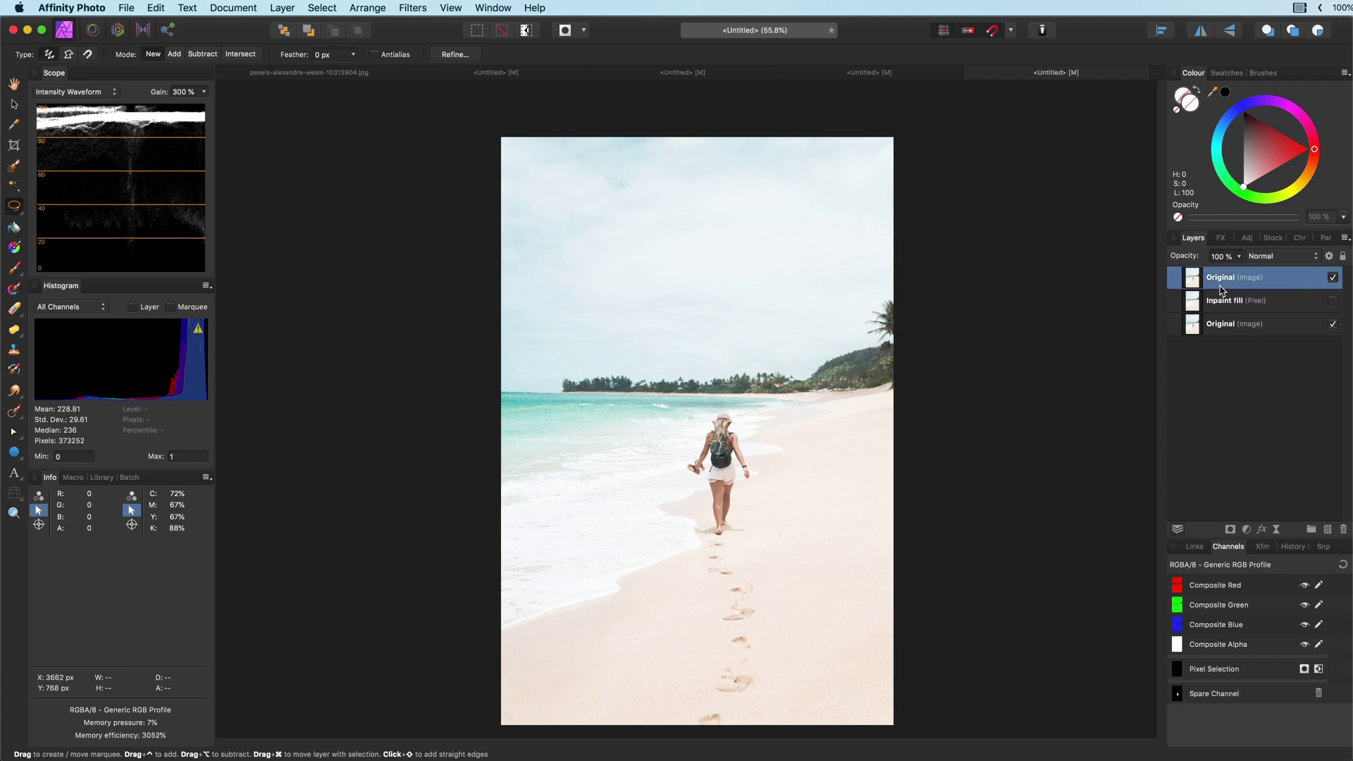
Step: Name the top photo copy 'Inpaint brush'
type("Inpaint brush")
key("Return")
scroll(712, 494, "up", 10)
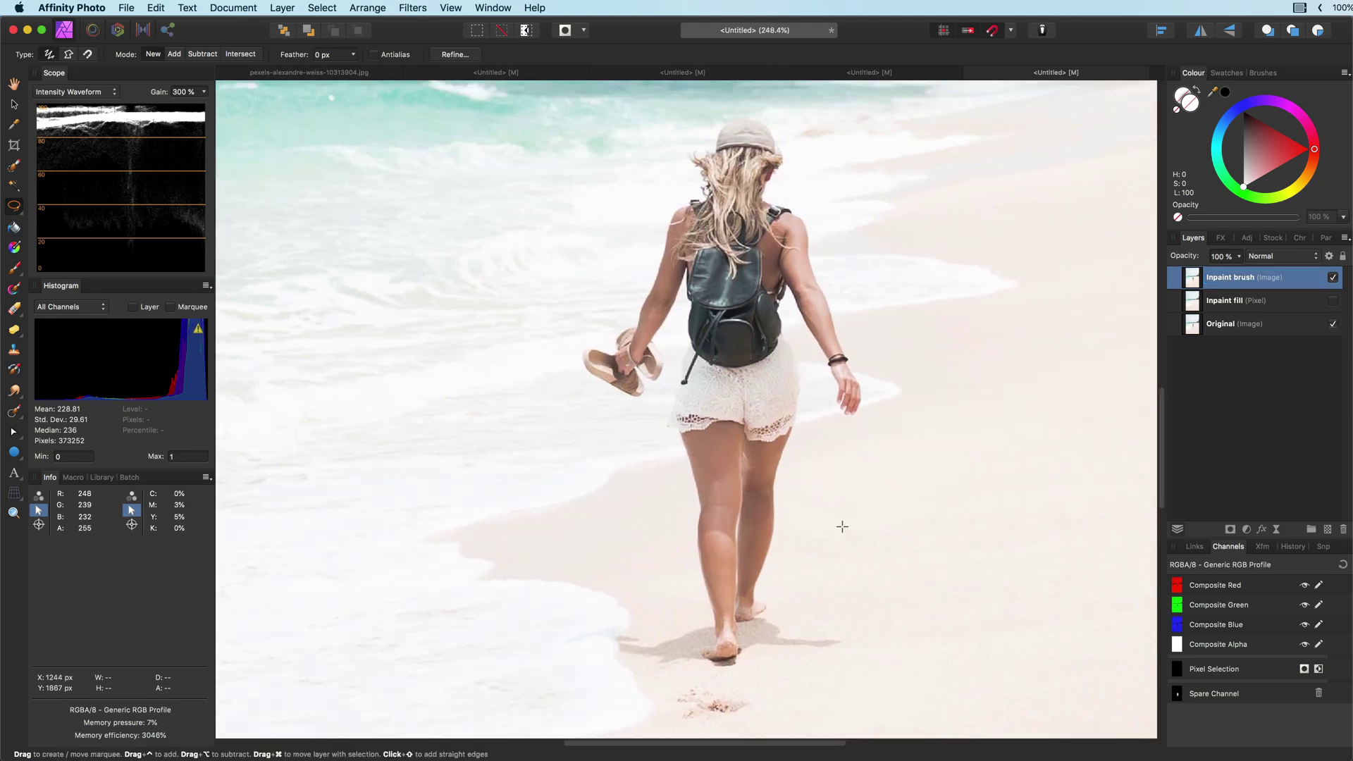
scroll(843, 526, "down", 1)
Step: With the Inpainting Brush enlarged to about 67 px, mask the woman's head, back, arm and upper body
left_click(13, 411)
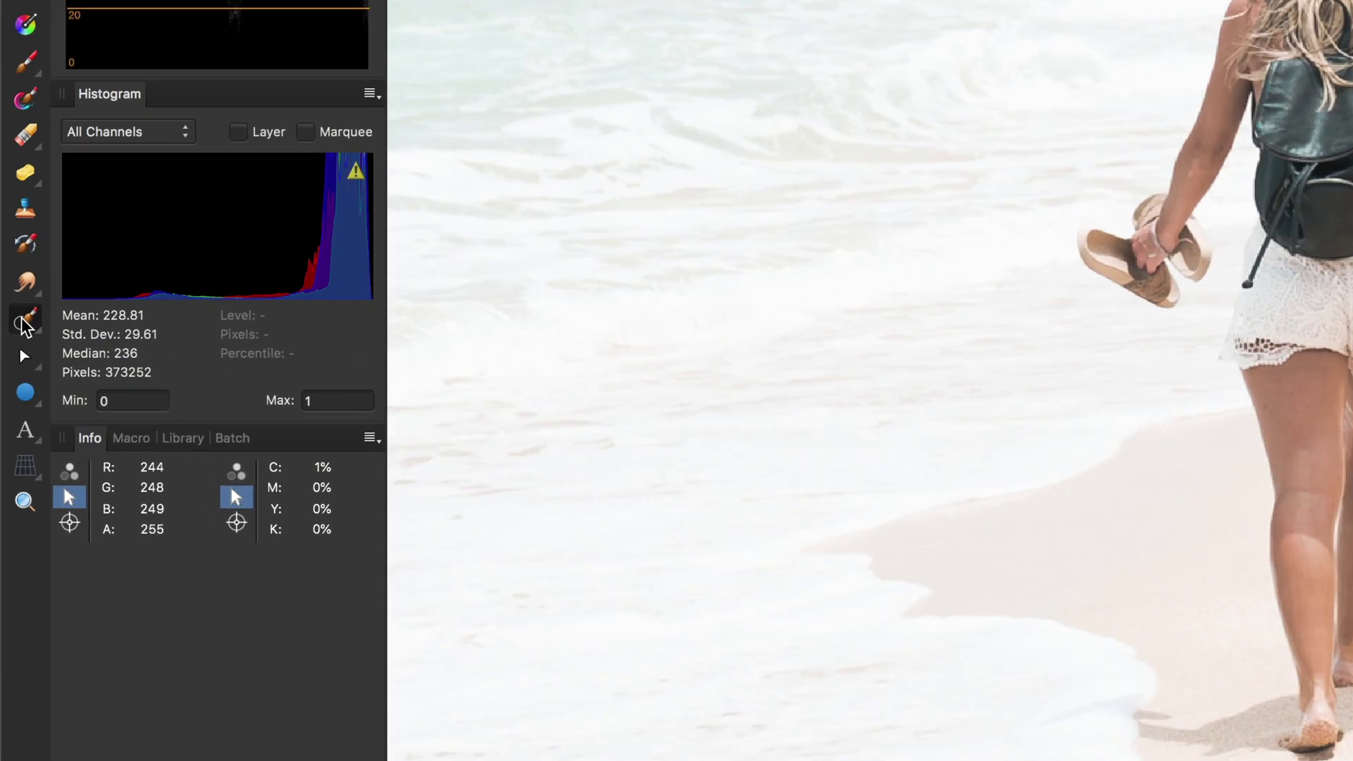
left_click(22, 319)
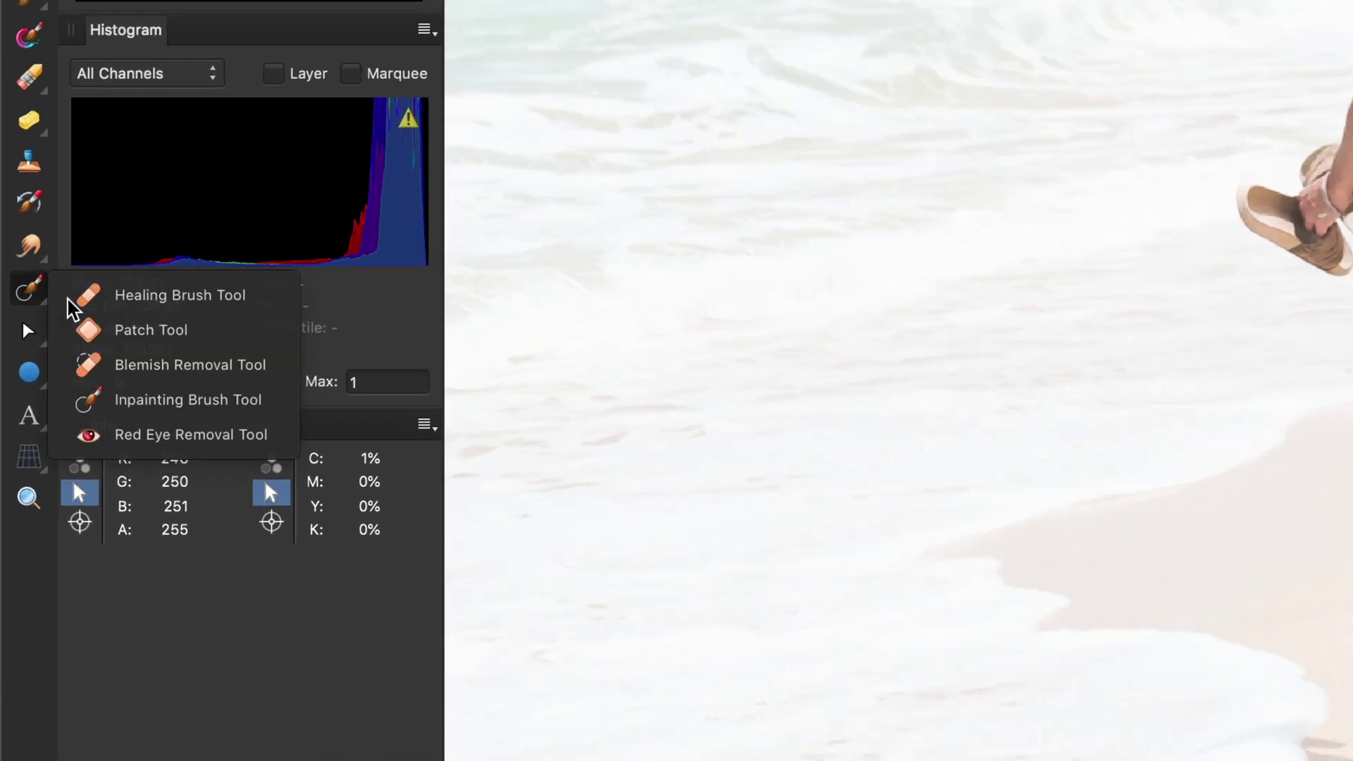
left_click(167, 395)
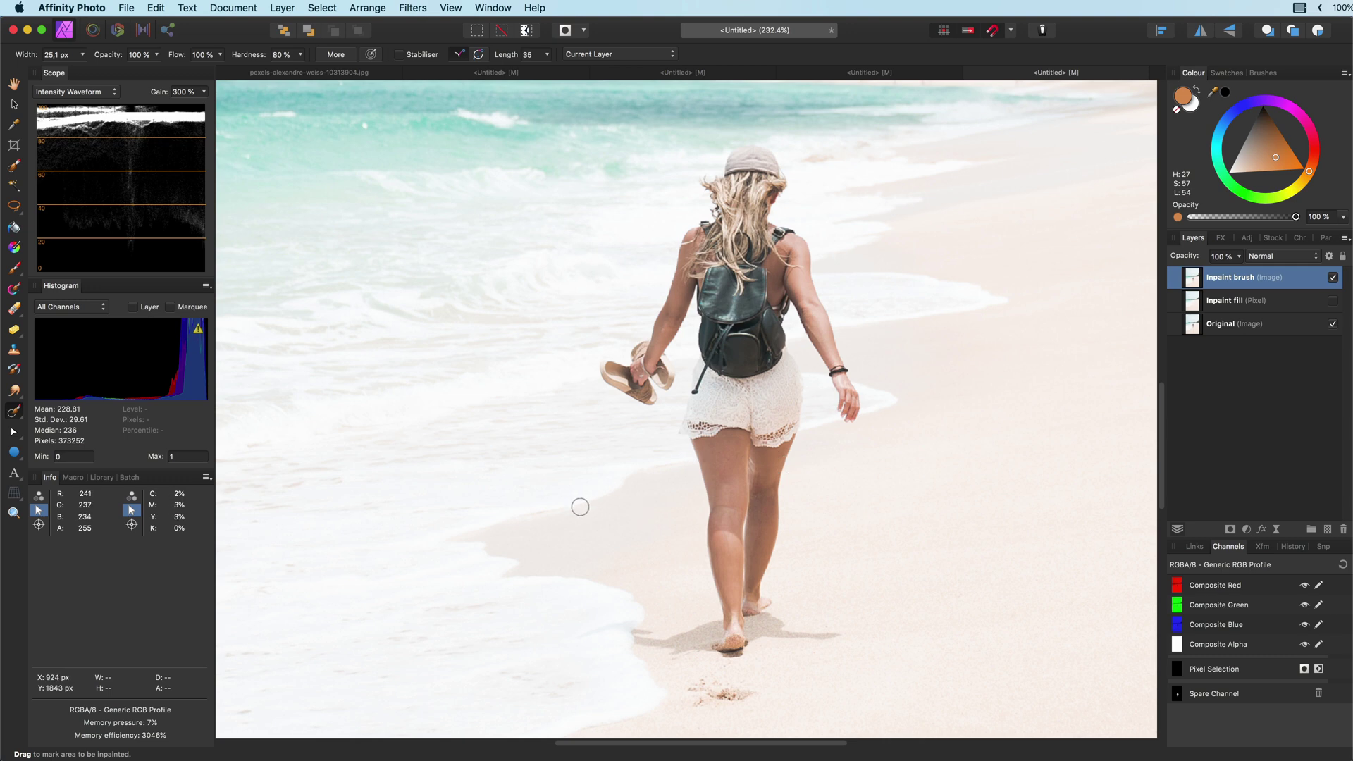
key("bracketright")
key("bracketright")
key("bracketright")
key("bracketright")
key("bracketright")
key("bracketright")
key("bracketright")
mouse_move(775, 166)
left_mouse_down()
mouse_move(694, 243)
mouse_move(665, 337)
left_mouse_up()
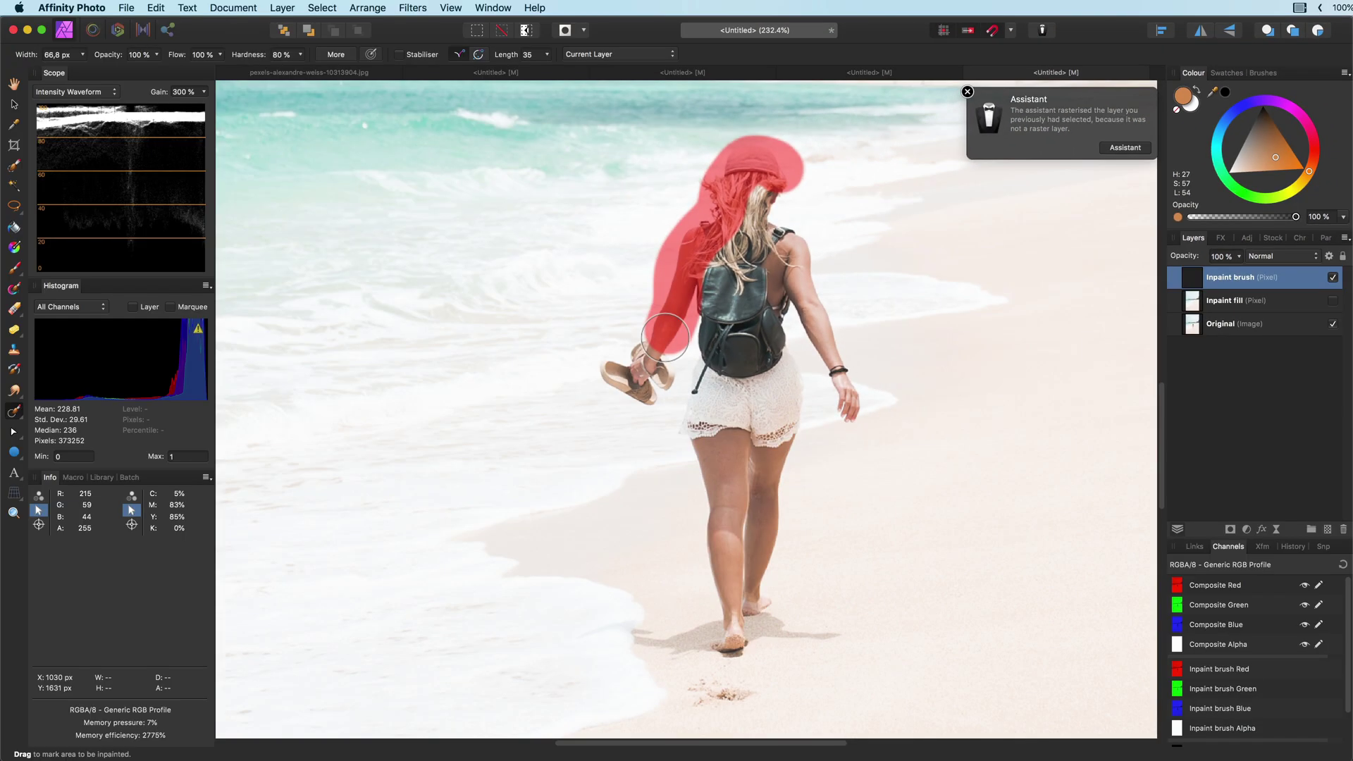
mouse_move(665, 337)
left_mouse_down()
mouse_move(653, 387)
mouse_move(618, 361)
left_mouse_up()
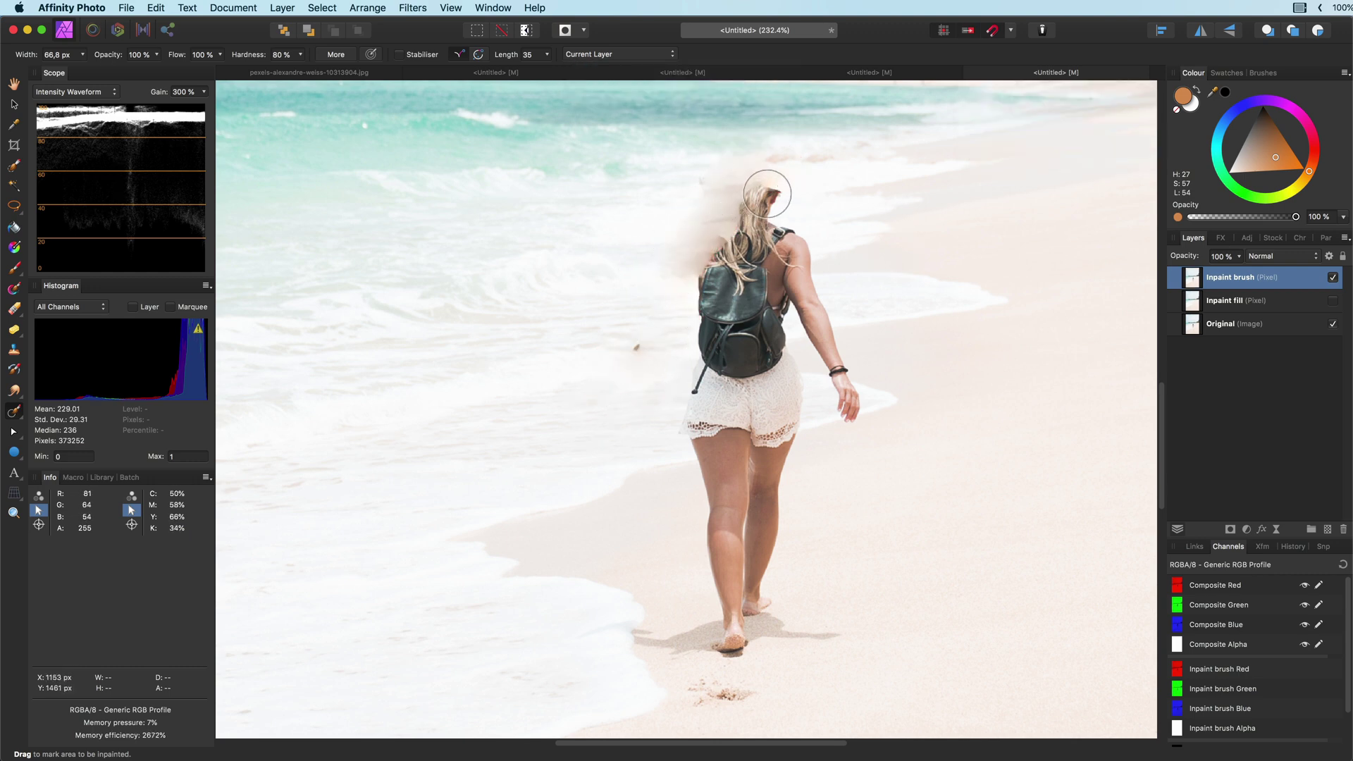
mouse_move(767, 194)
left_mouse_down()
mouse_move(750, 235)
mouse_move(786, 273)
mouse_move(803, 337)
mouse_move(851, 410)
mouse_move(776, 221)
mouse_move(737, 282)
mouse_move(697, 302)
mouse_move(723, 259)
mouse_move(782, 266)
mouse_move(779, 366)
mouse_move(800, 385)
mouse_move(707, 354)
mouse_move(721, 309)
mouse_move(631, 345)
left_mouse_up()
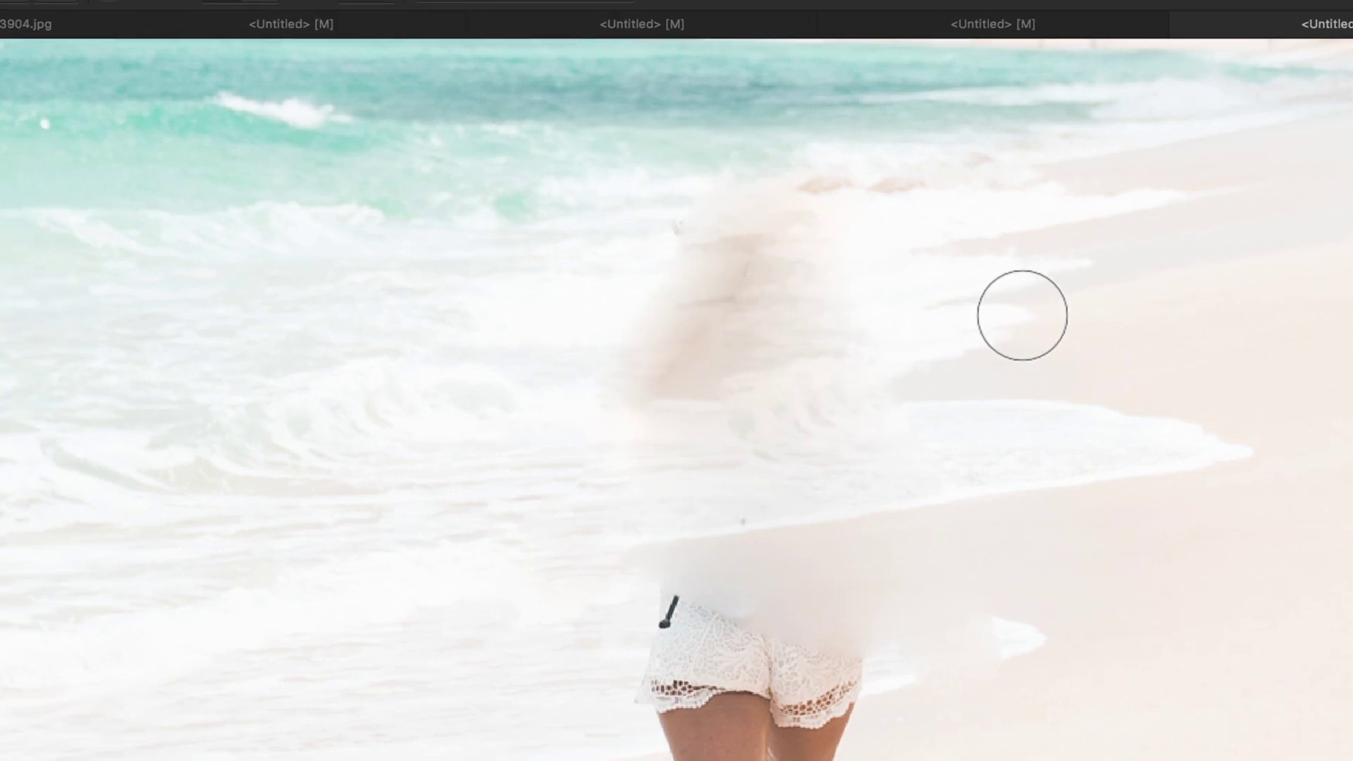
mouse_move(643, 366)
left_mouse_down()
mouse_move(784, 332)
mouse_move(733, 301)
mouse_move(745, 240)
mouse_move(773, 229)
left_mouse_up()
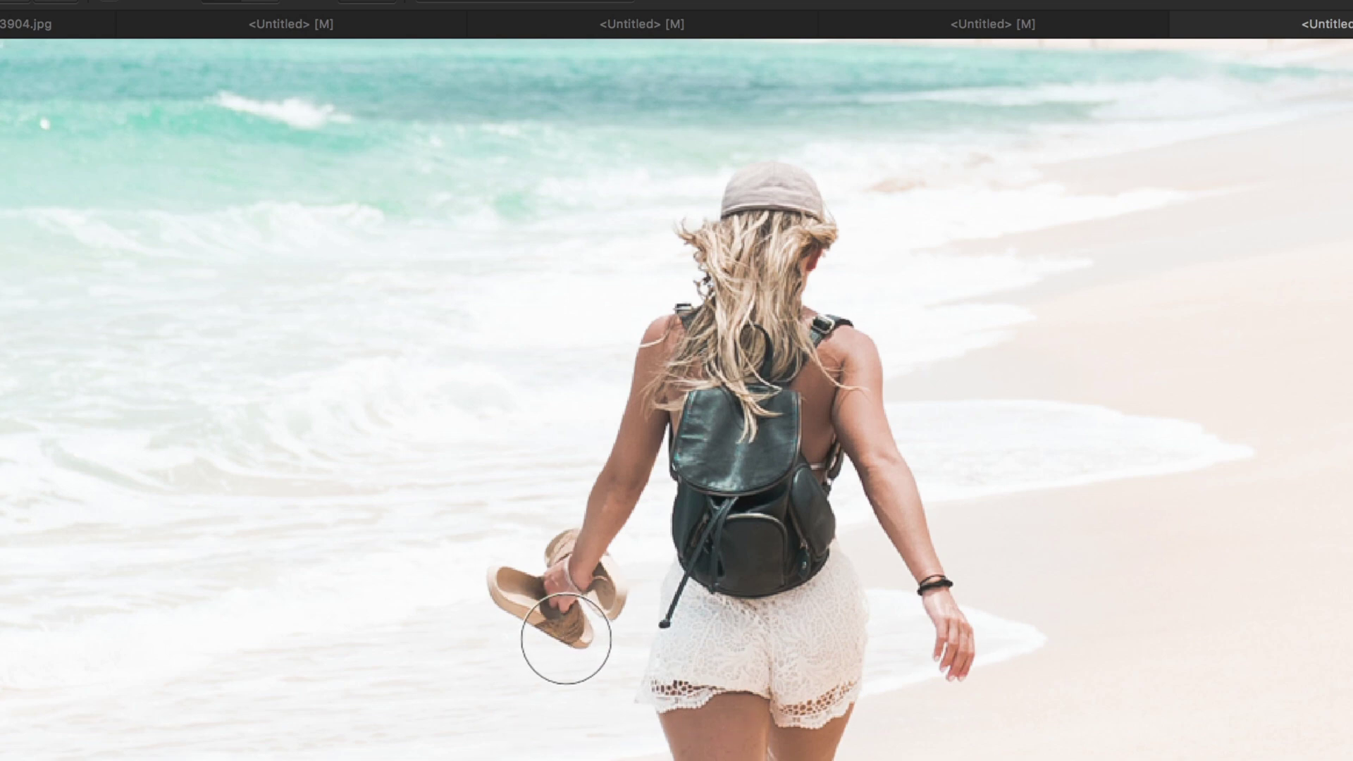
Step: Extend the inpainting mask over the sandals she is carrying
mouse_move(561, 628)
left_mouse_down()
mouse_move(515, 587)
mouse_move(586, 603)
mouse_move(571, 550)
mouse_move(655, 351)
mouse_move(713, 290)
mouse_move(695, 216)
mouse_move(760, 250)
mouse_move(758, 164)
mouse_move(774, 175)
mouse_move(766, 207)
mouse_move(802, 255)
mouse_move(796, 285)
mouse_move(846, 403)
mouse_move(759, 201)
mouse_move(745, 227)
mouse_move(774, 426)
mouse_move(734, 609)
mouse_move(818, 639)
mouse_move(632, 633)
mouse_move(731, 623)
mouse_move(731, 508)
mouse_move(703, 416)
mouse_move(722, 327)
mouse_move(702, 279)
mouse_move(734, 358)
mouse_move(753, 479)
mouse_move(757, 262)
mouse_move(773, 263)
mouse_move(751, 339)
mouse_move(749, 499)
mouse_move(728, 552)
mouse_move(713, 498)
mouse_move(737, 263)
mouse_move(754, 300)
left_mouse_up()
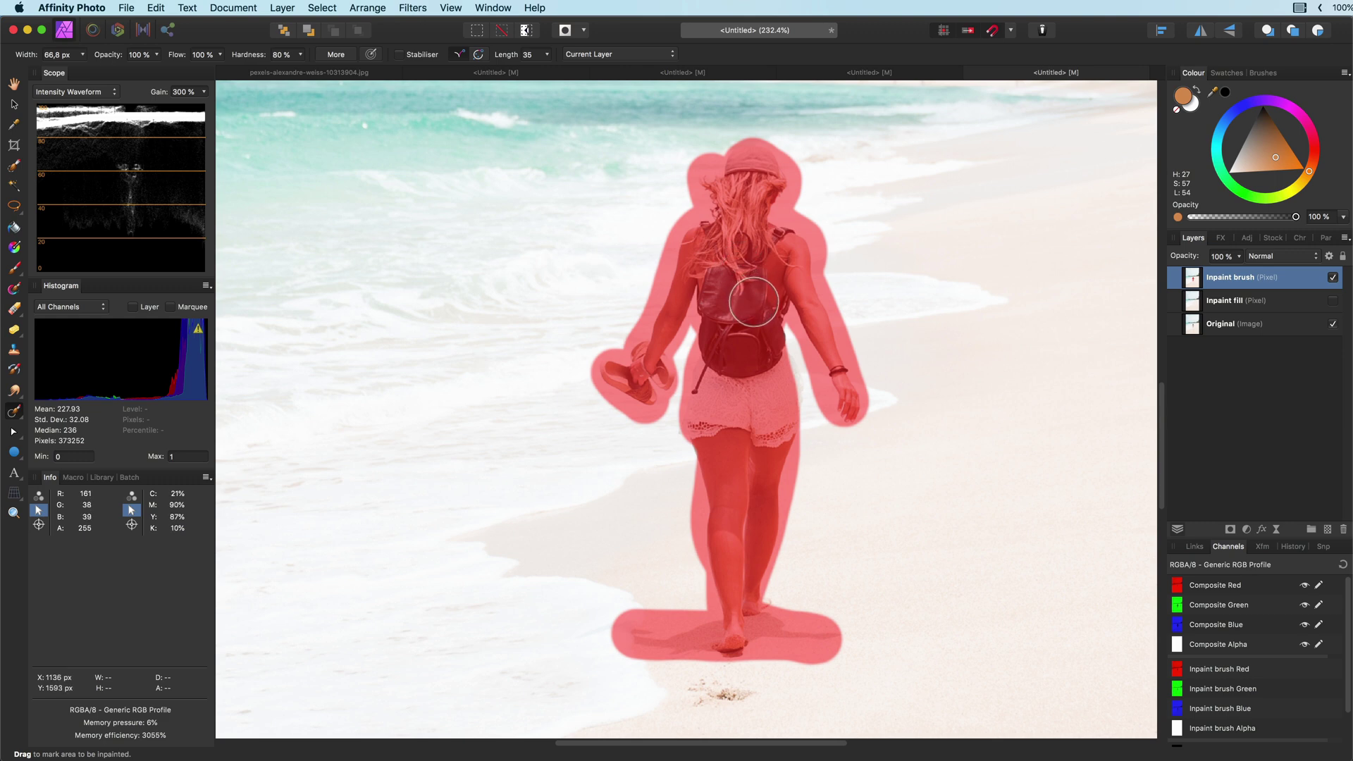
scroll(753, 301, "up", 5)
scroll(754, 302, "up", 1)
scroll(755, 302, "down", 2)
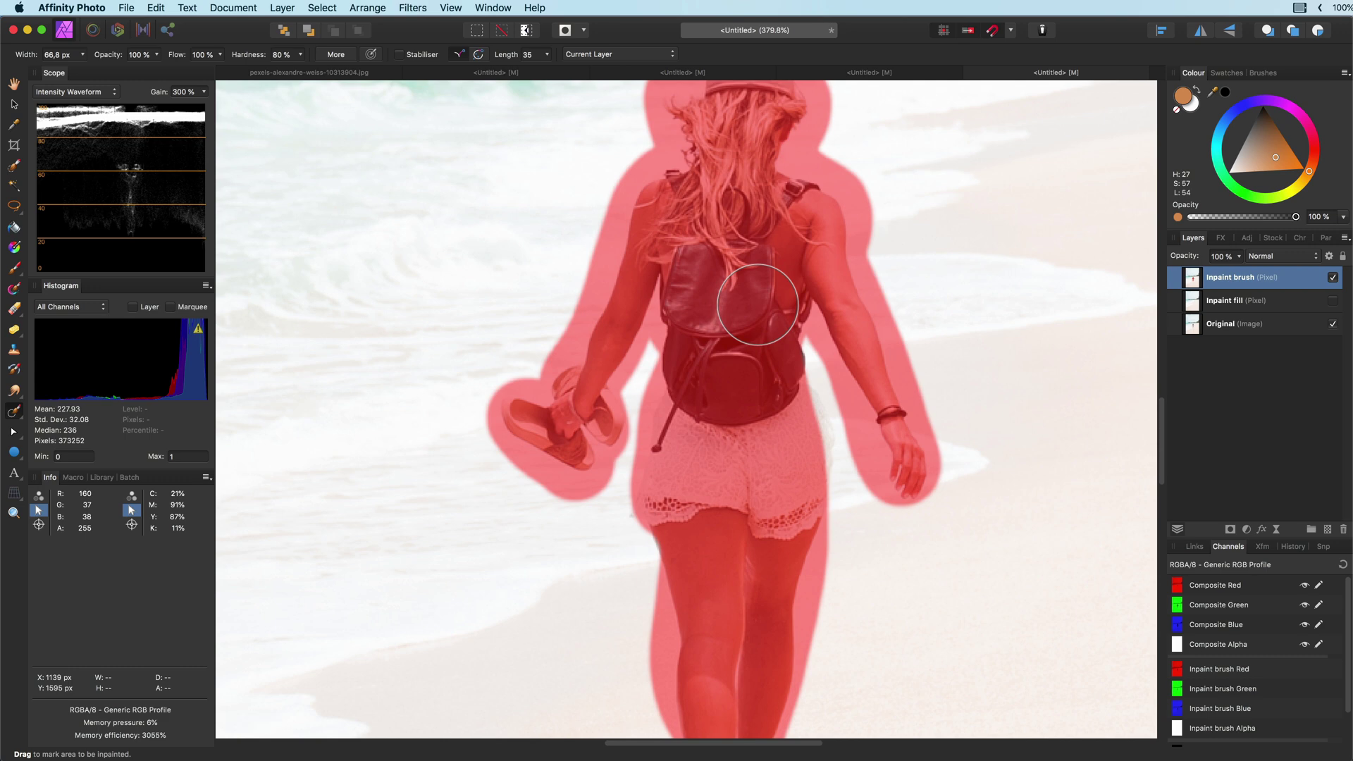
Step: At 13.1 px brush size, mask her leg and shorts edges, heel, shadow and nearby sand strip
key("bracketleft")
key("bracketleft")
key("bracketleft")
key("bracketleft")
key("bracketleft")
key("bracketleft")
key("bracketleft")
key("bracketleft")
key("bracketleft")
key("bracketleft")
key("bracketleft")
key("bracketleft")
key("bracketleft")
key("bracketleft")
key("bracketleft")
key("bracketleft")
key("bracketleft")
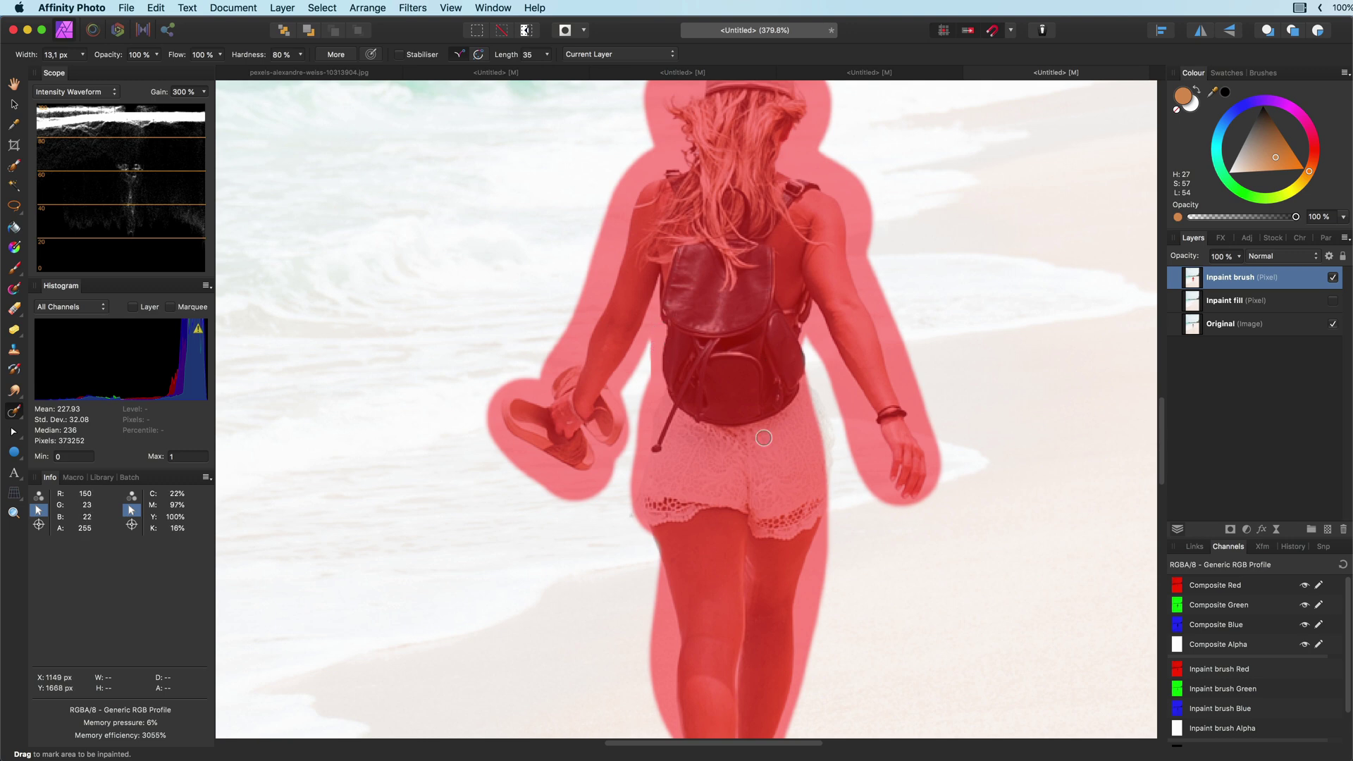
left_click_drag(663, 566, 640, 470)
left_click_drag(829, 481, 794, 344)
scroll(795, 344, "down", 3)
scroll(786, 628, "up", 6)
left_click_drag(799, 622, 812, 585)
scroll(760, 618, "down", 6)
left_click_drag(840, 655, 843, 665)
scroll(811, 635, "up", 3)
scroll(729, 578, "down", 3)
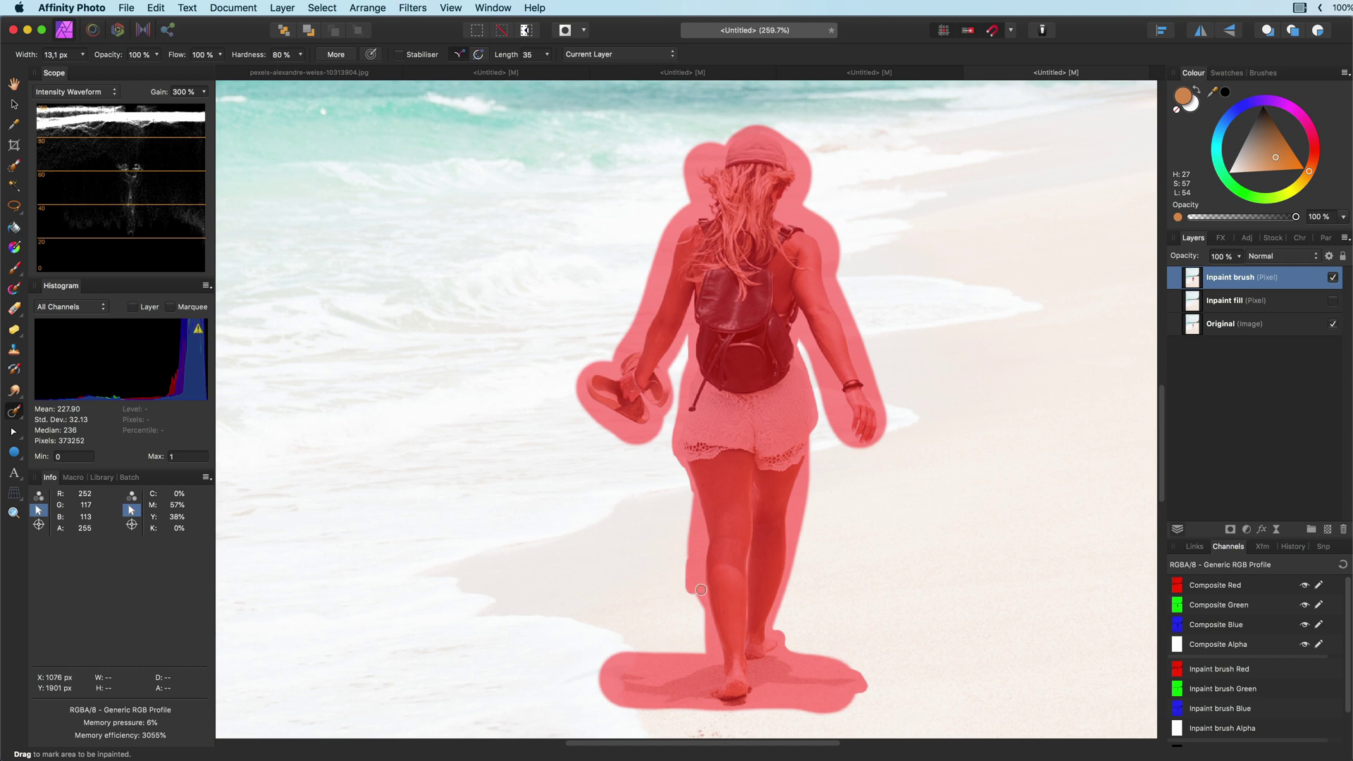
left_click_drag(702, 588, 616, 588)
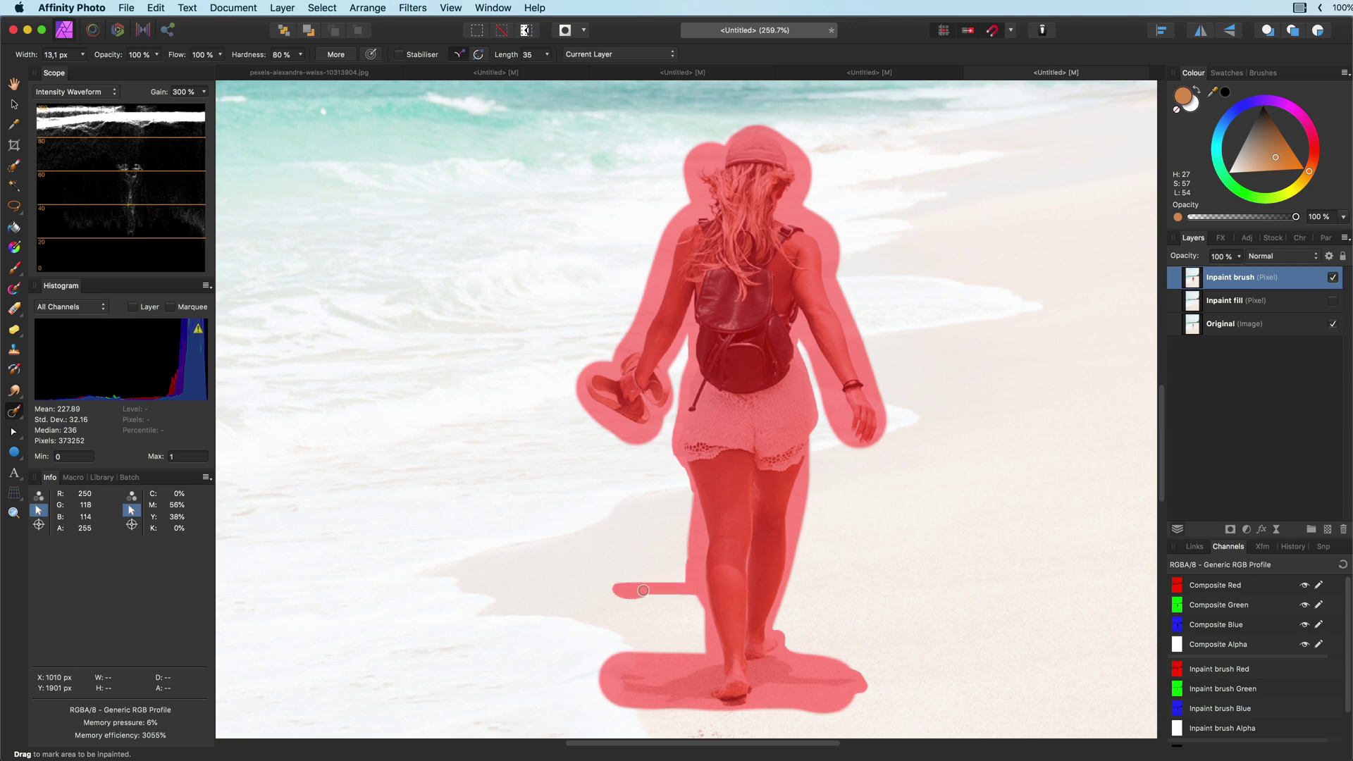
left_click_drag(655, 589, 769, 581)
Step: Finish the mask to inpaint the woman, compare Inpaint fill against Inpaint brush, then undo the inpainting
left_click_drag(736, 555, 752, 620)
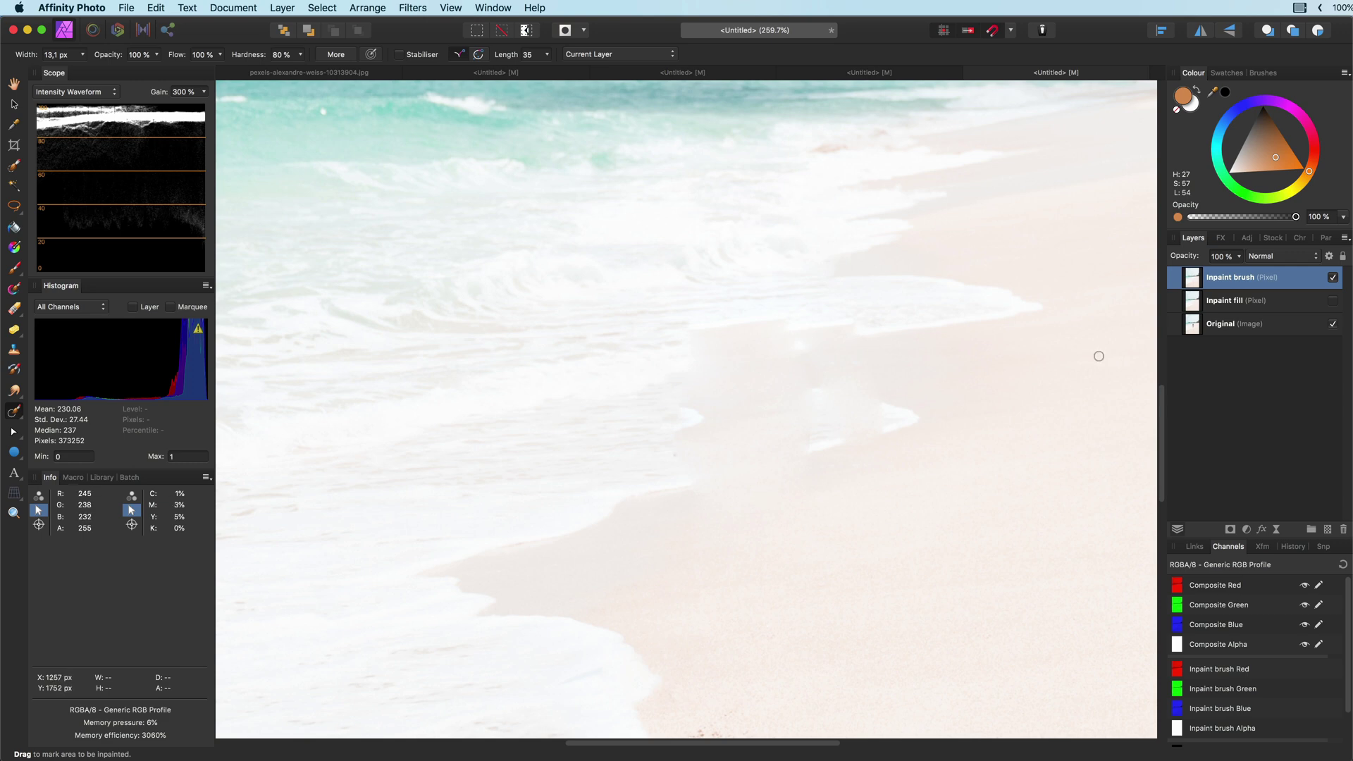
left_click(1333, 301)
left_click(1333, 278)
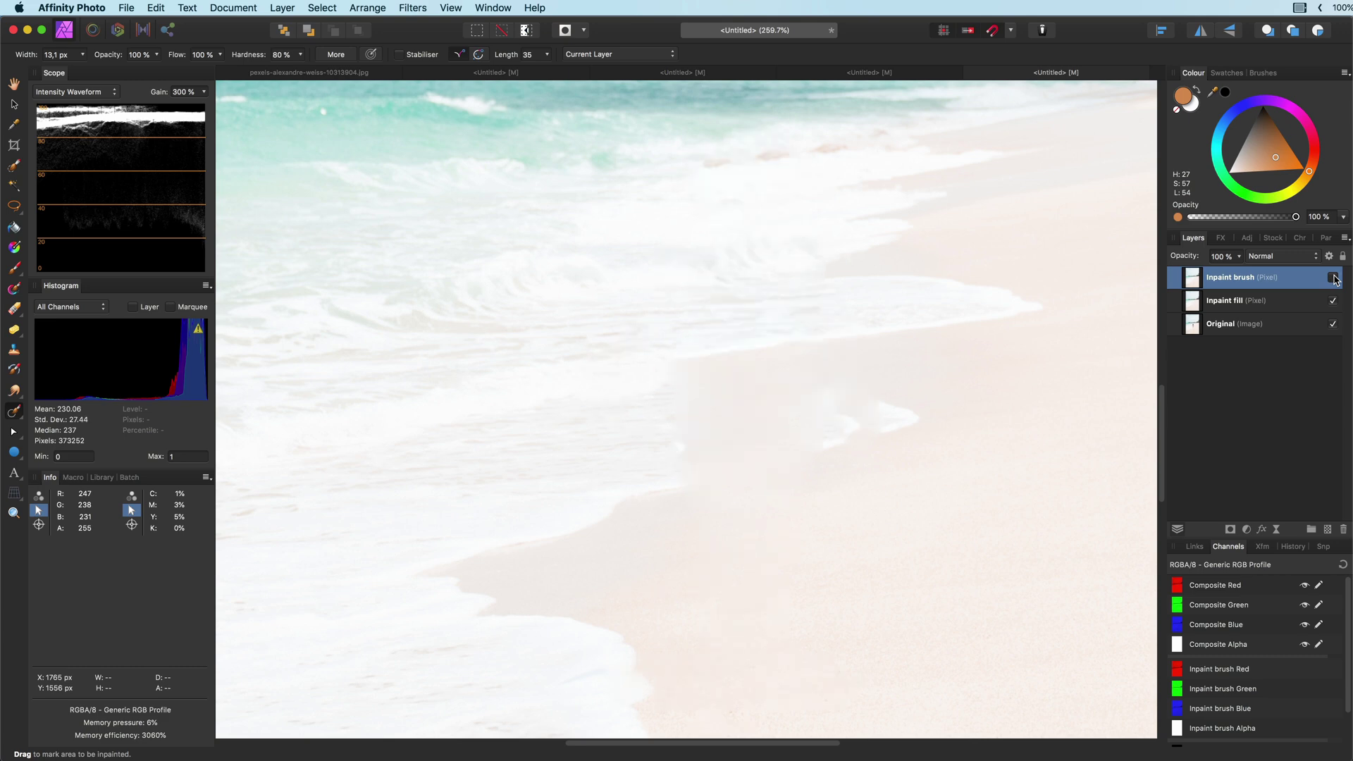
left_click(1333, 277)
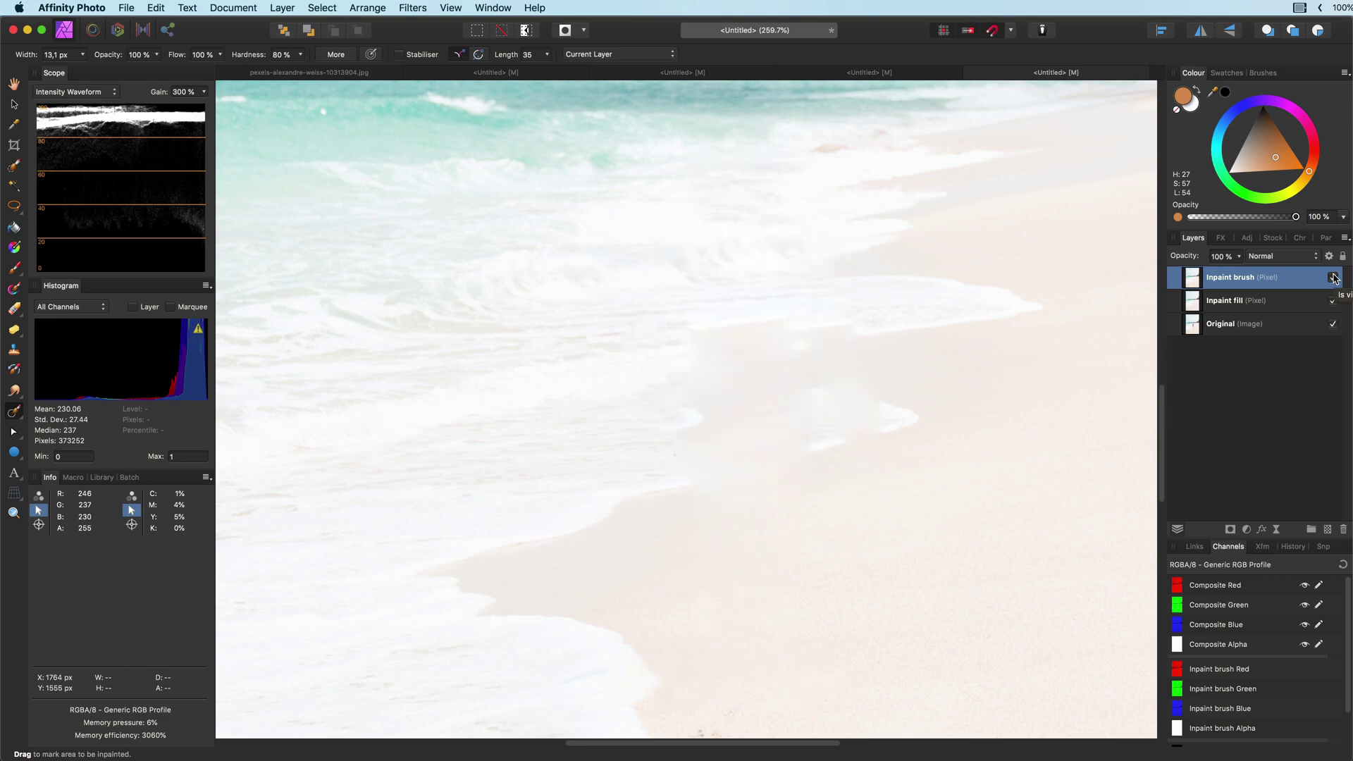
left_click(1333, 277)
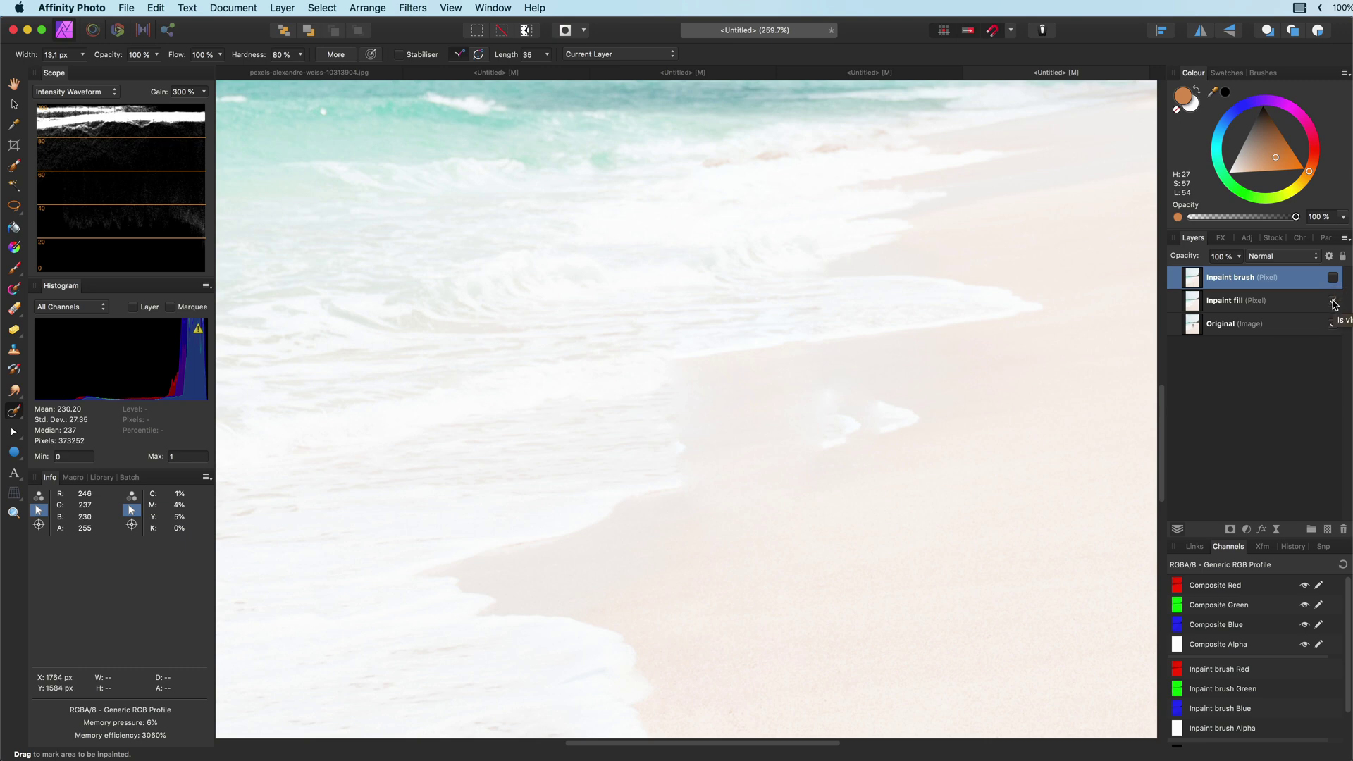
left_click(1334, 302)
key("super+z")
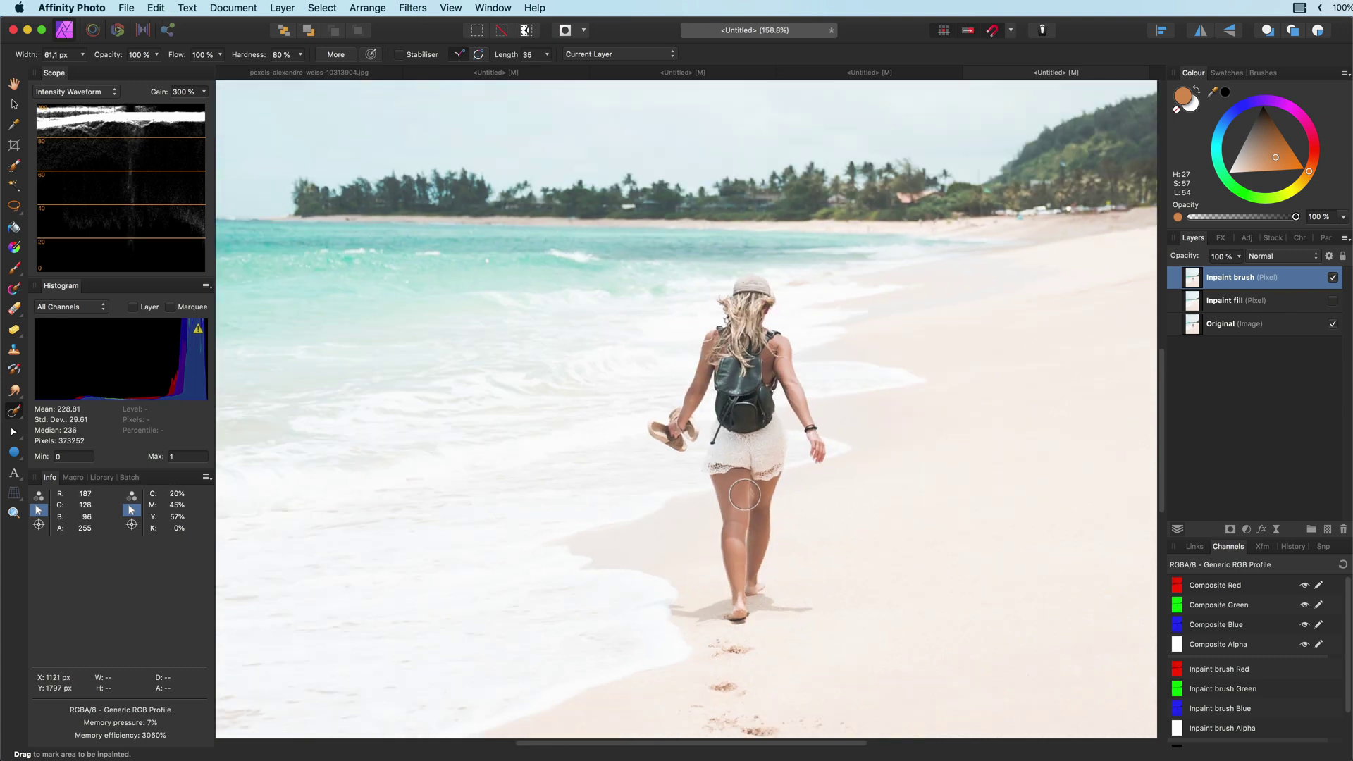
Step: Inpaint the woman and, with a larger brush, the footprint trail, then check the result by toggling the layer
mouse_move(775, 285)
left_mouse_down()
mouse_move(659, 421)
mouse_move(793, 596)
mouse_move(734, 383)
left_mouse_up()
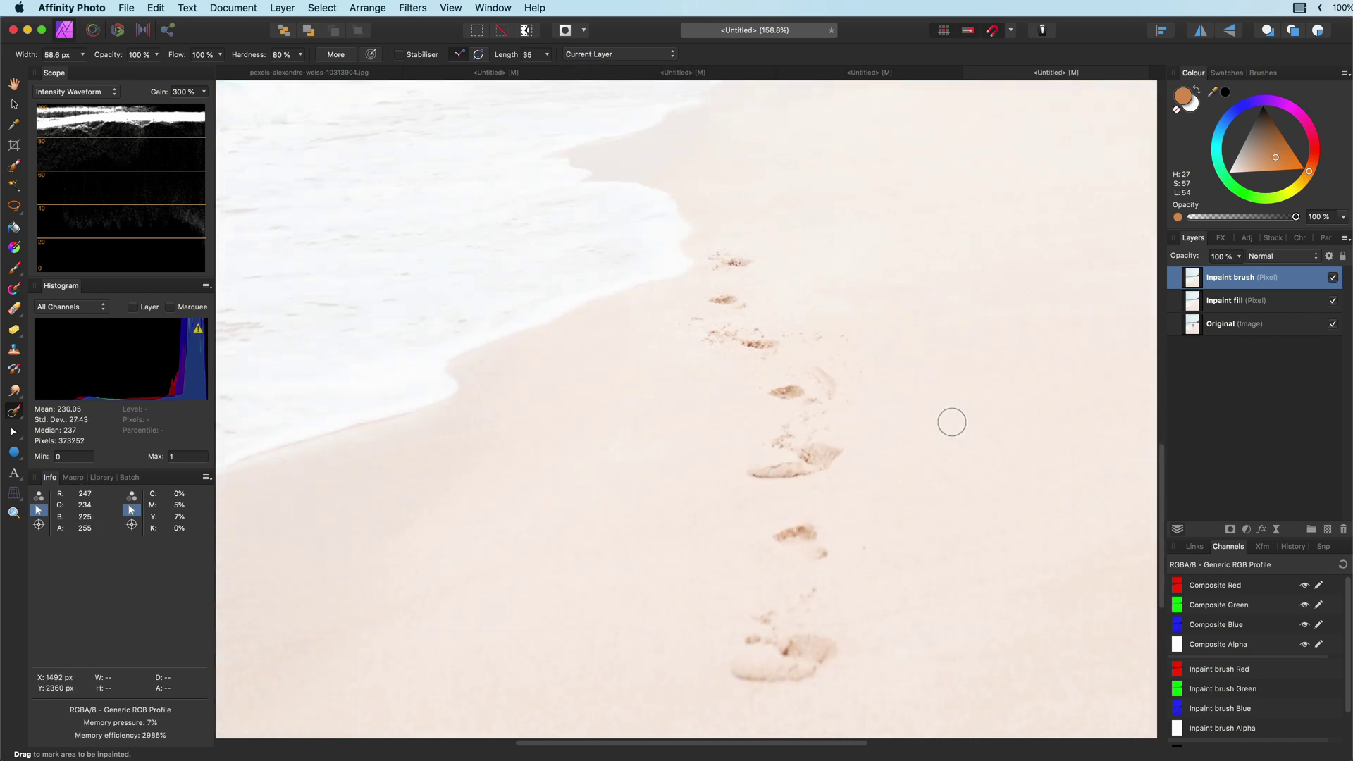
scroll(952, 422, "down", 1)
key("]")
key("]")
key("]")
key("]")
key("]")
mouse_move(719, 232)
left_mouse_down()
mouse_move(827, 363)
mouse_move(765, 630)
mouse_move(818, 486)
mouse_move(738, 695)
left_mouse_up()
key("]")
key("]")
key("]")
scroll(797, 599, "down", 3)
scroll(934, 151, "down", 5)
scroll(935, 150, "up", 5)
left_click(1332, 278)
left_click(1333, 277)
scroll(836, 508, "up", 5)
Step: At about 130 px, inpaint leftover spots and specks in the sand along the shoreline
left_click_drag(760, 514, 804, 391)
scroll(930, 514, "down", 3)
key("[")
key("[")
key("[")
scroll(755, 393, "up", 6)
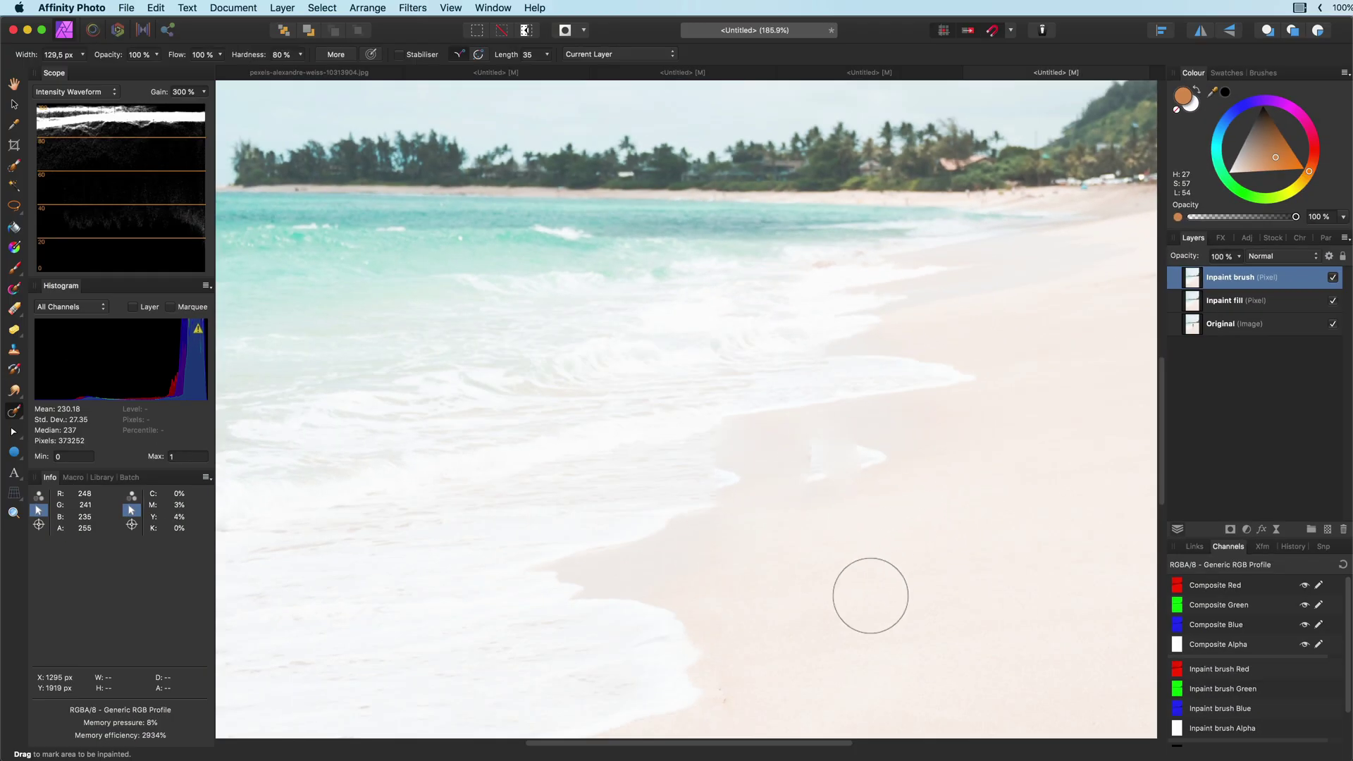
scroll(871, 595, "up", 5)
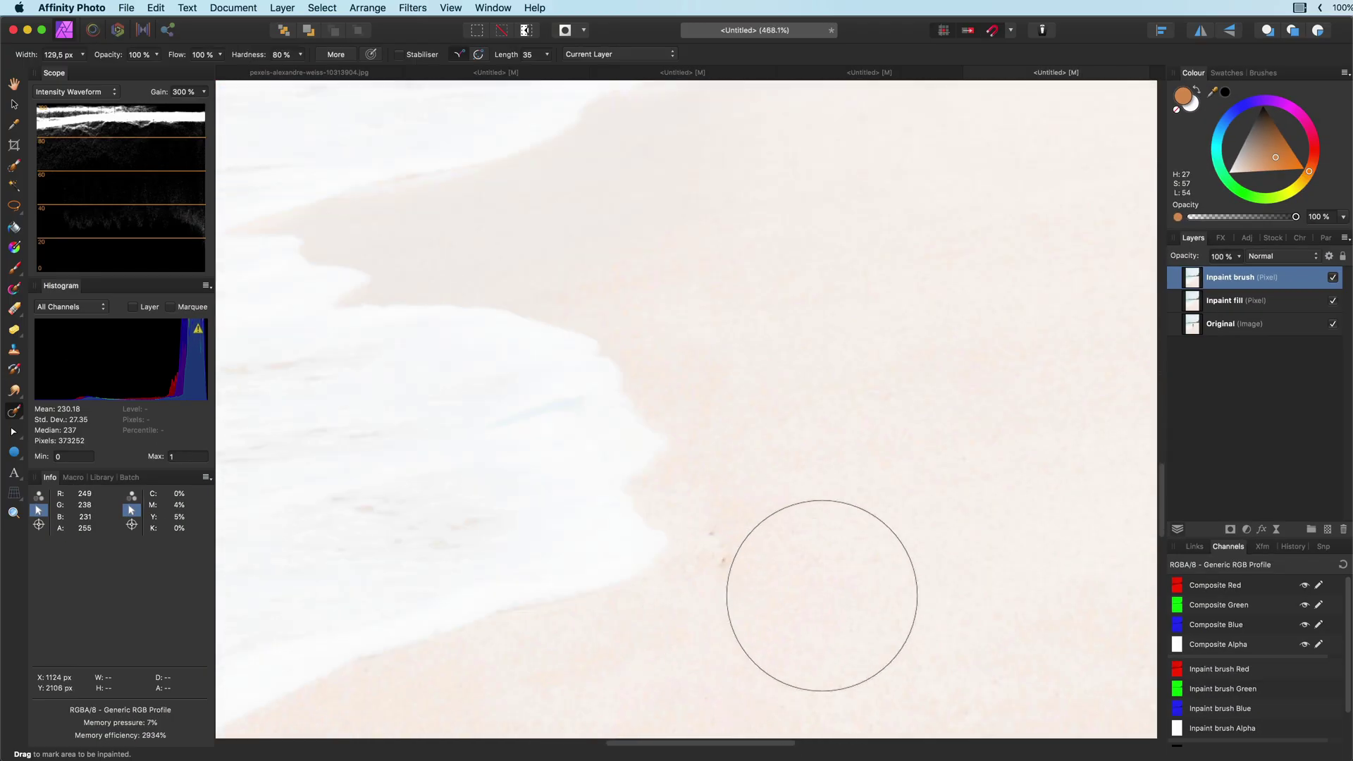
mouse_move(822, 595)
left_mouse_down()
mouse_move(788, 535)
mouse_move(912, 524)
left_mouse_up()
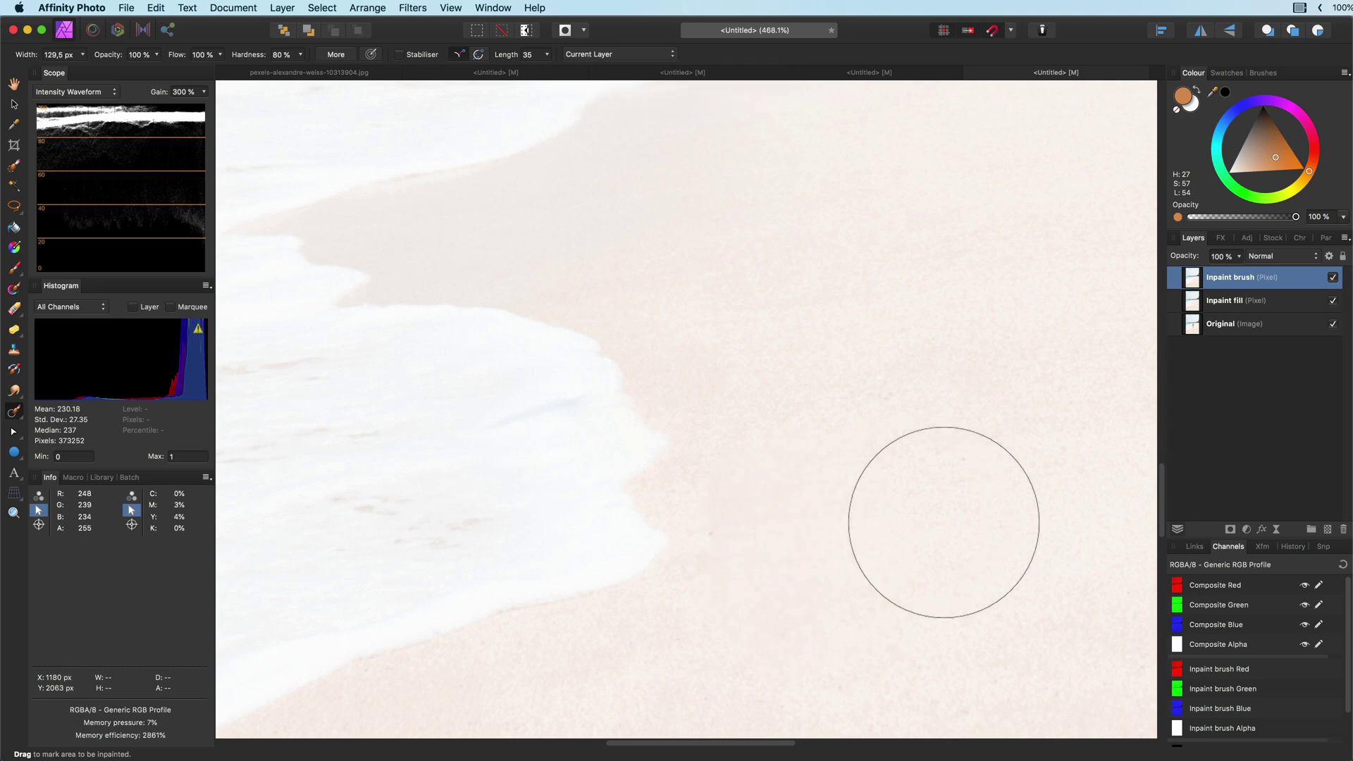
left_click(959, 517)
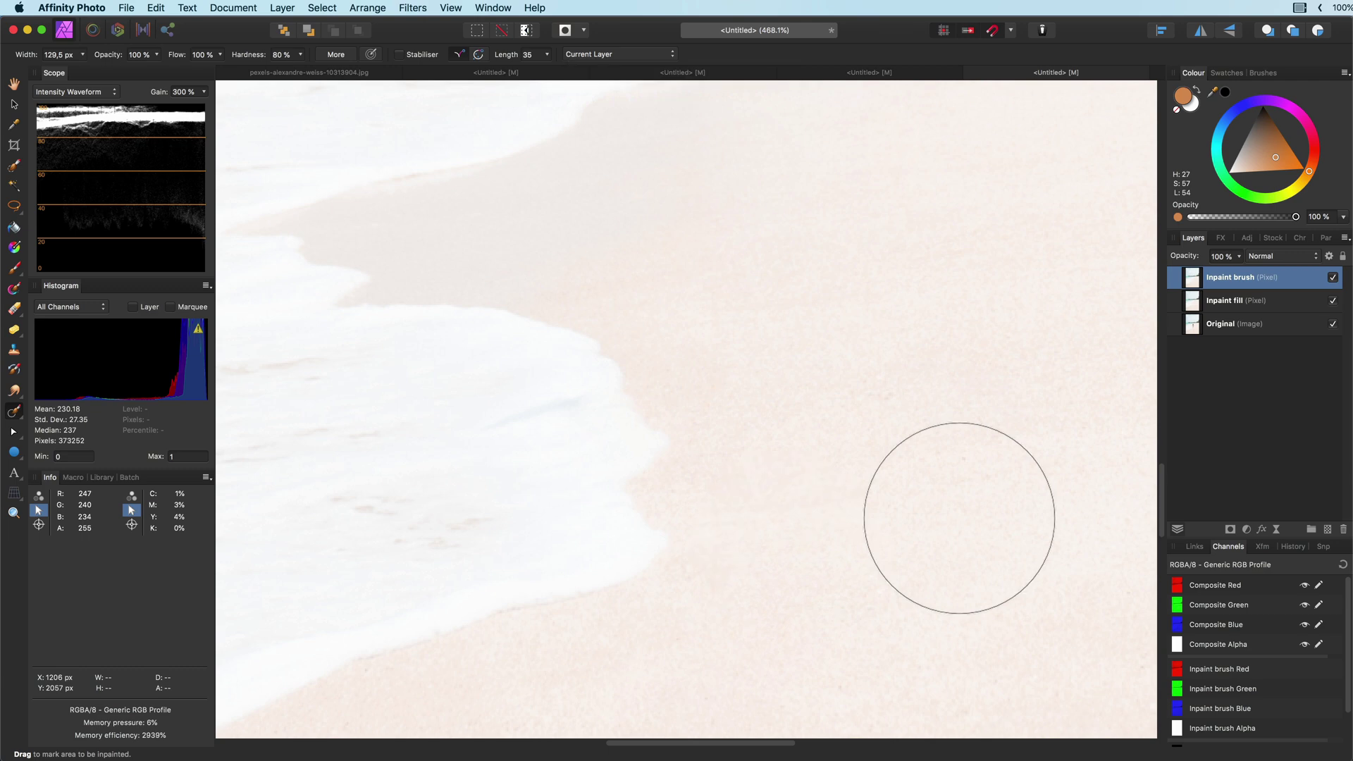
left_click_drag(810, 483, 1015, 620)
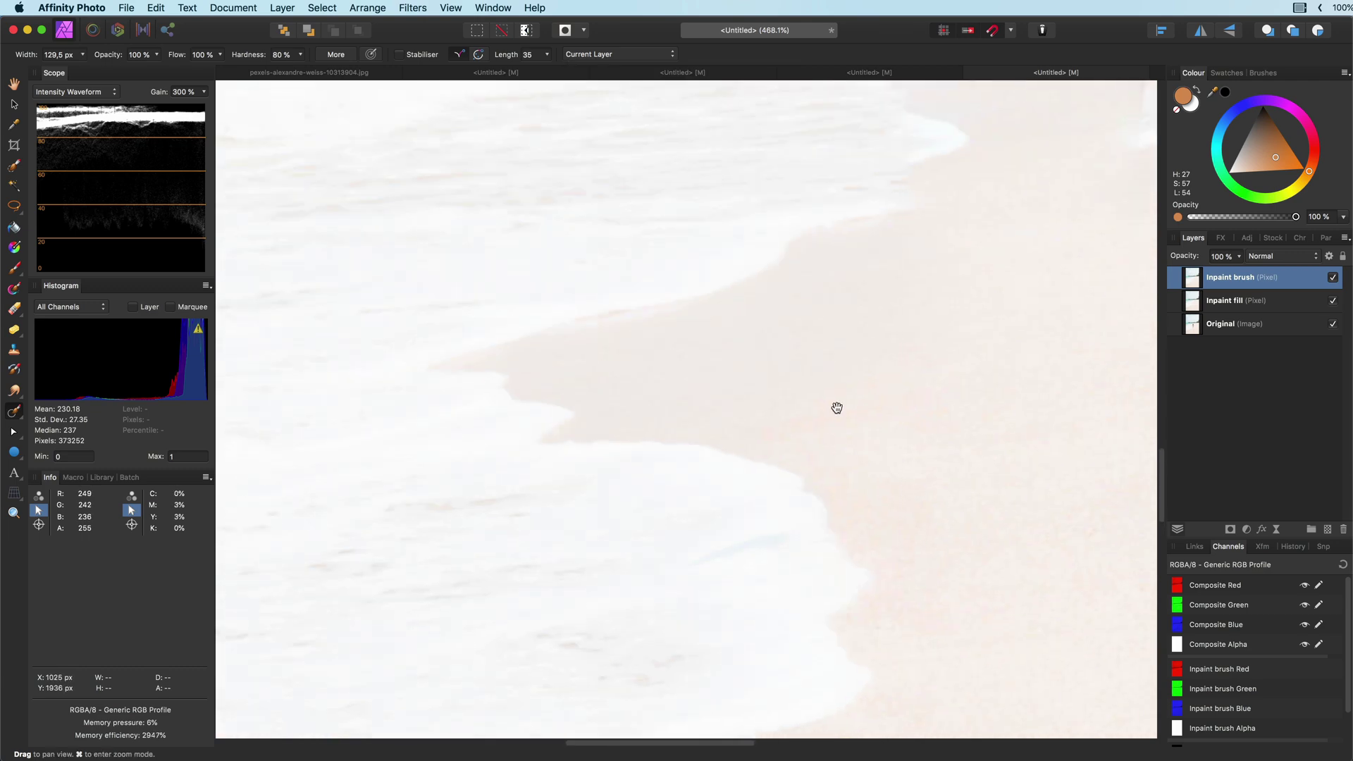
mouse_move(836, 406)
left_mouse_down()
mouse_move(930, 541)
mouse_move(870, 580)
mouse_move(973, 535)
mouse_move(768, 601)
left_mouse_up()
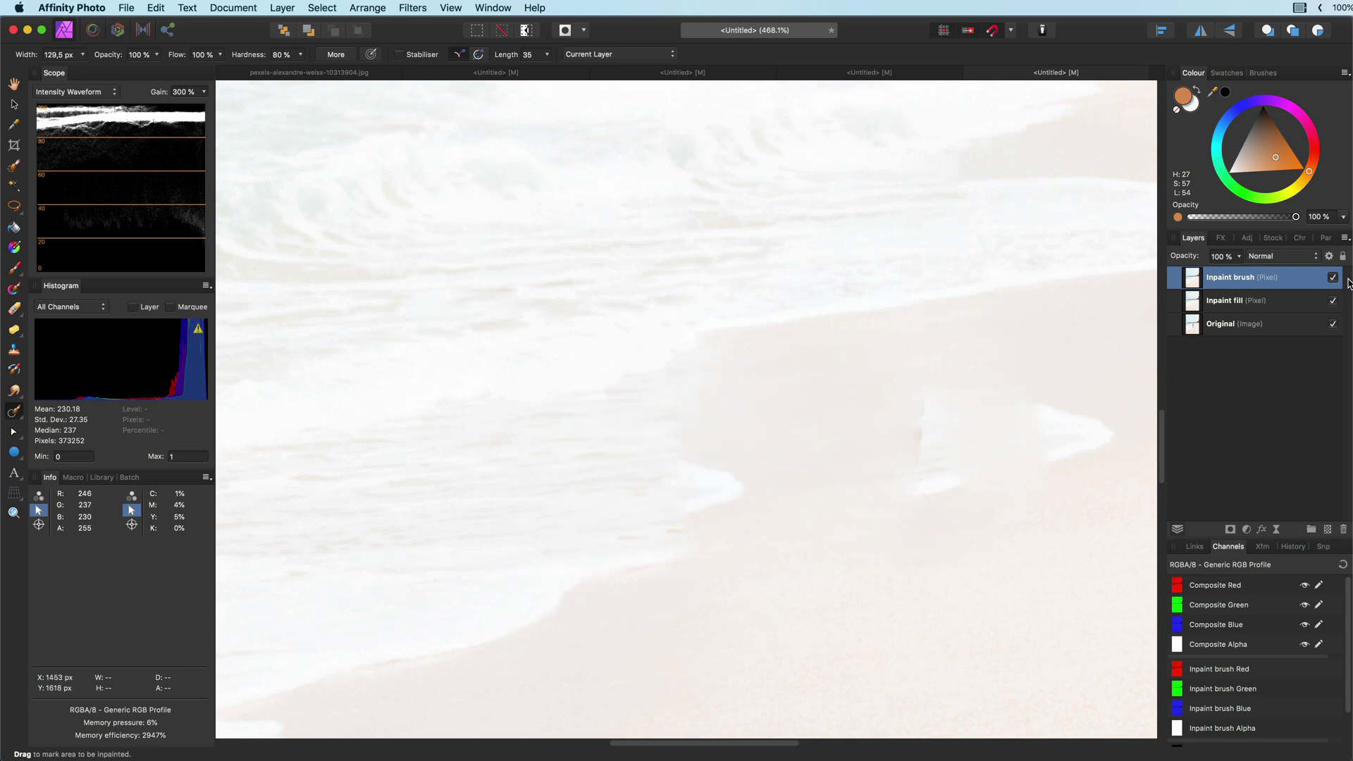
Step: Hide Inpaint fill and flip Inpaint brush repeatedly, ending with the walker-free beach visible
left_click(1334, 301)
left_click(1333, 277)
left_click(1334, 278)
left_click(1334, 278)
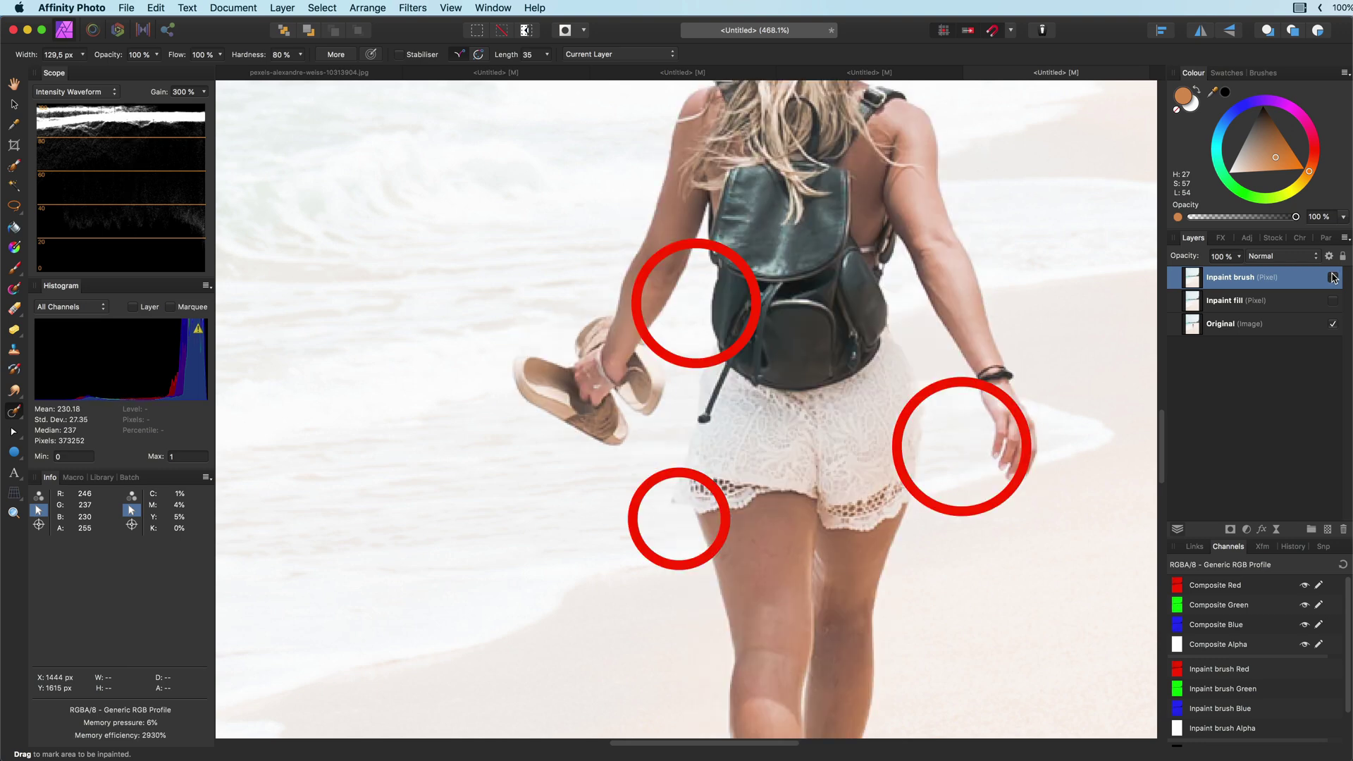
left_click(1334, 278)
left_click(1334, 278)
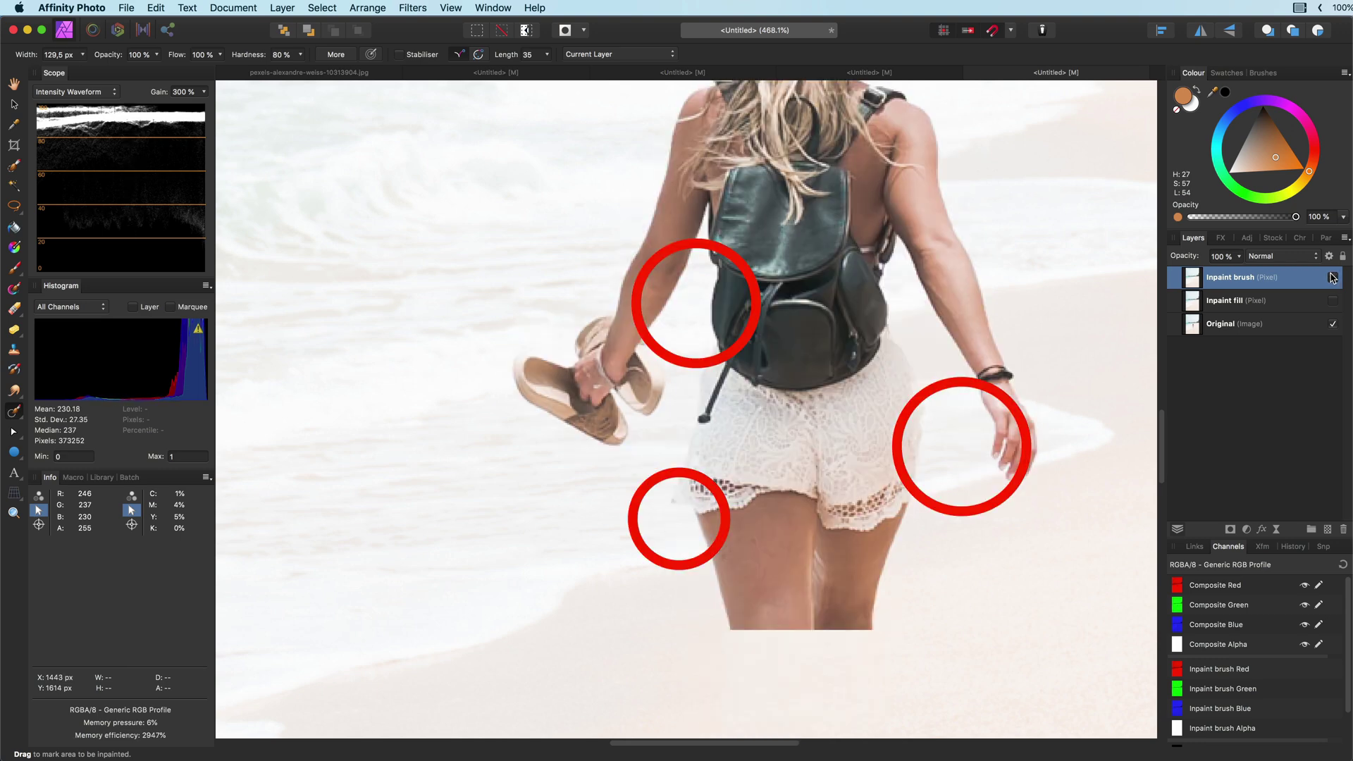
left_click(1334, 278)
left_click(1334, 277)
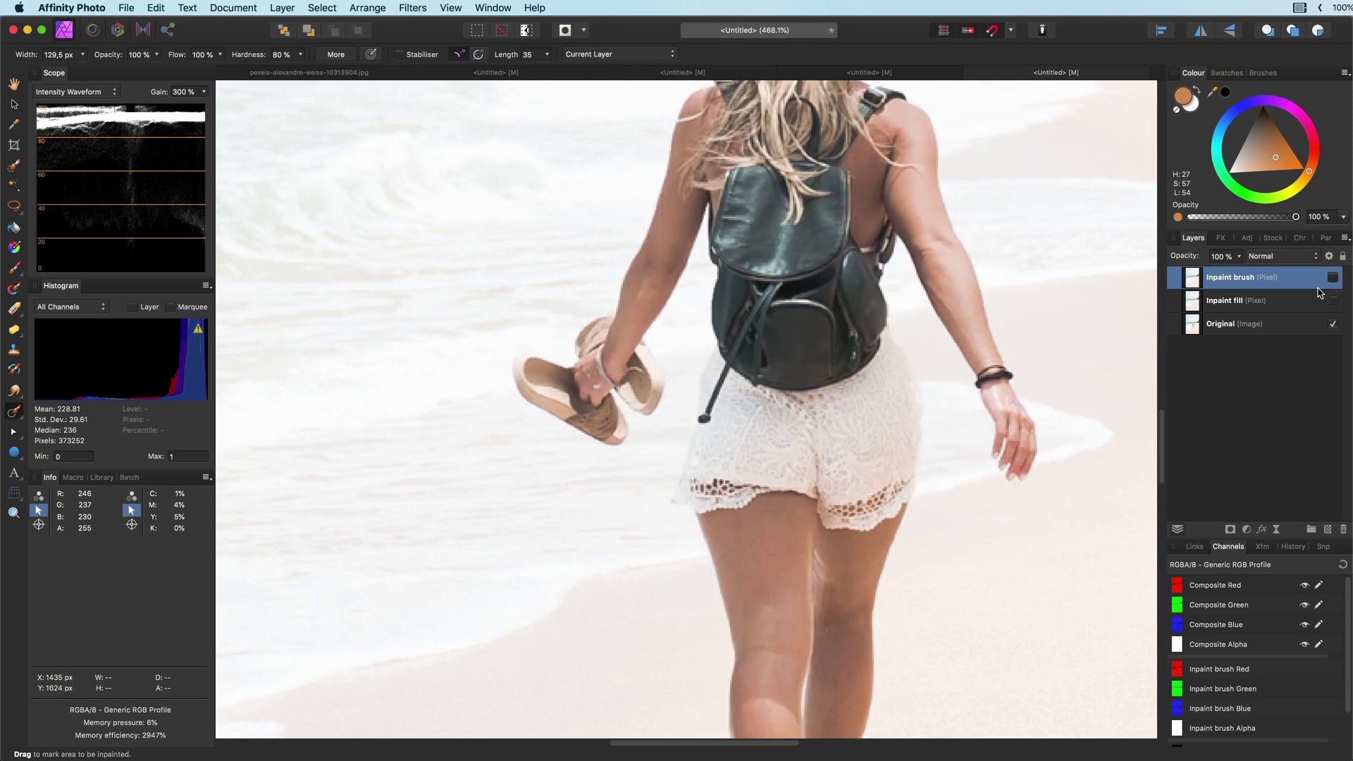
left_click(1333, 278)
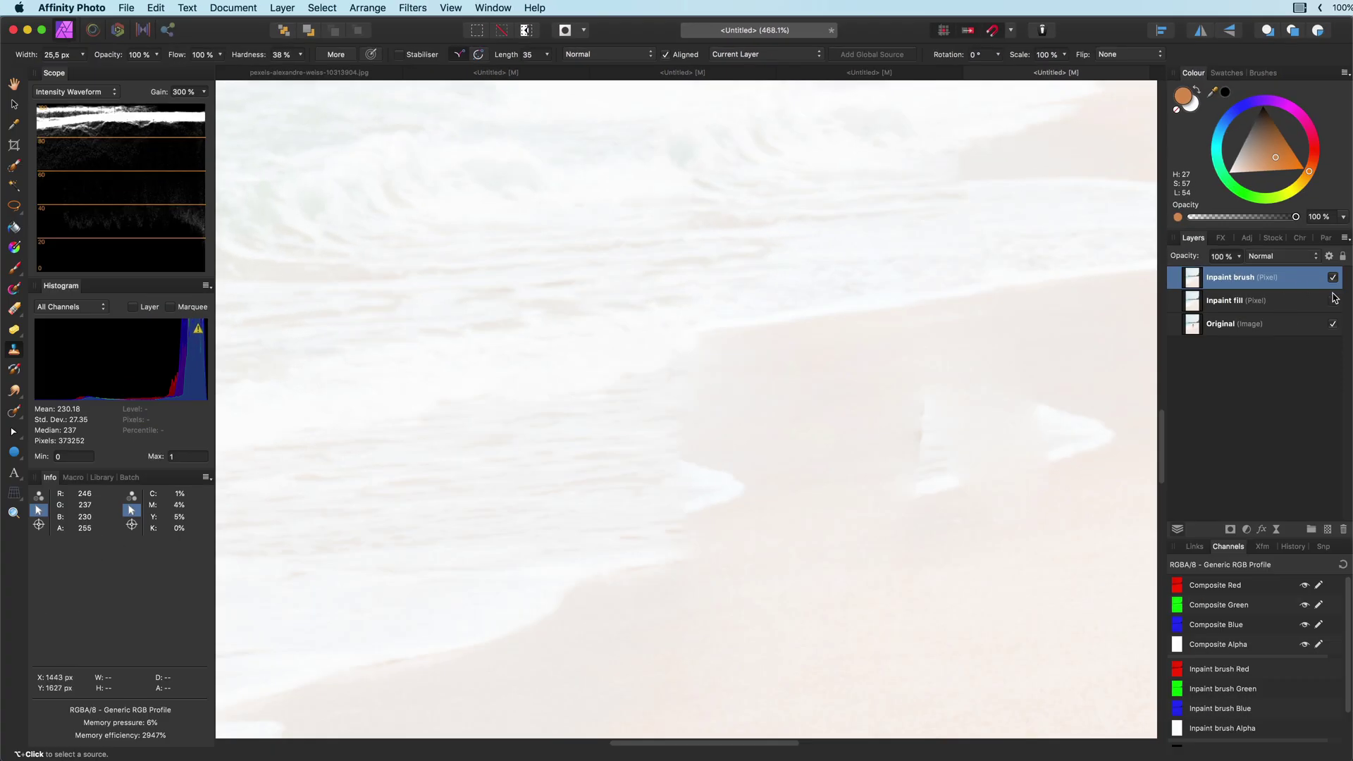
Step: Hide Inpaint brush, duplicate the Original layer and rasterise the copy to pixels
left_click(1333, 277)
left_click(1249, 325)
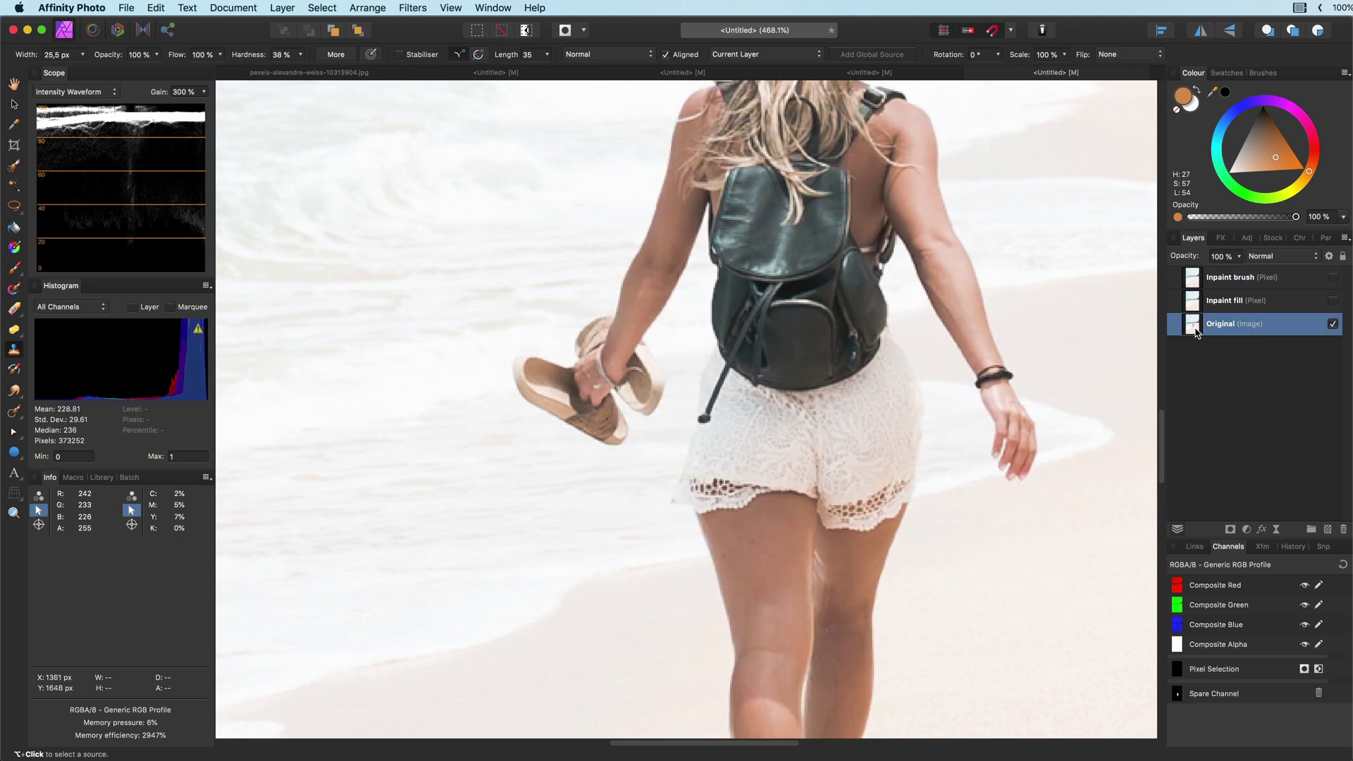
right_click(1199, 326)
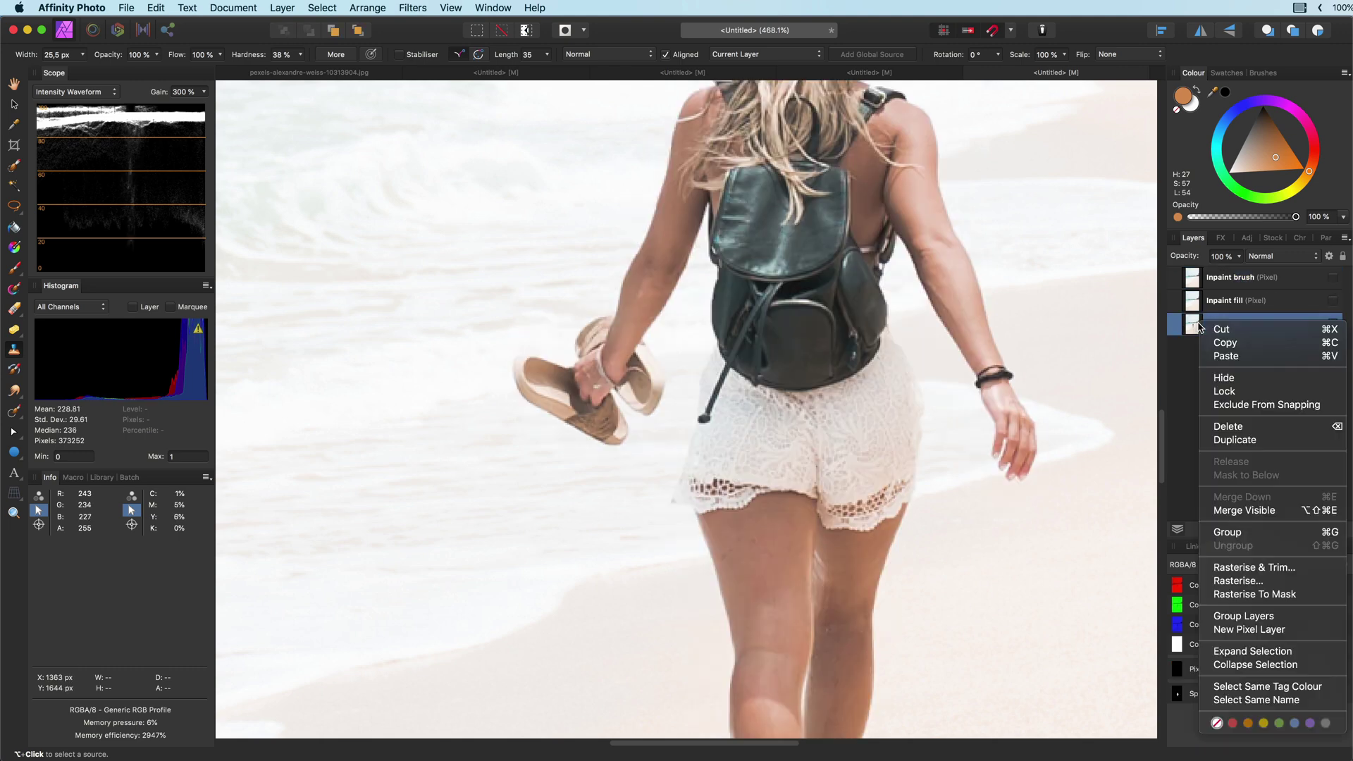
left_click(1228, 440)
right_click(1200, 327)
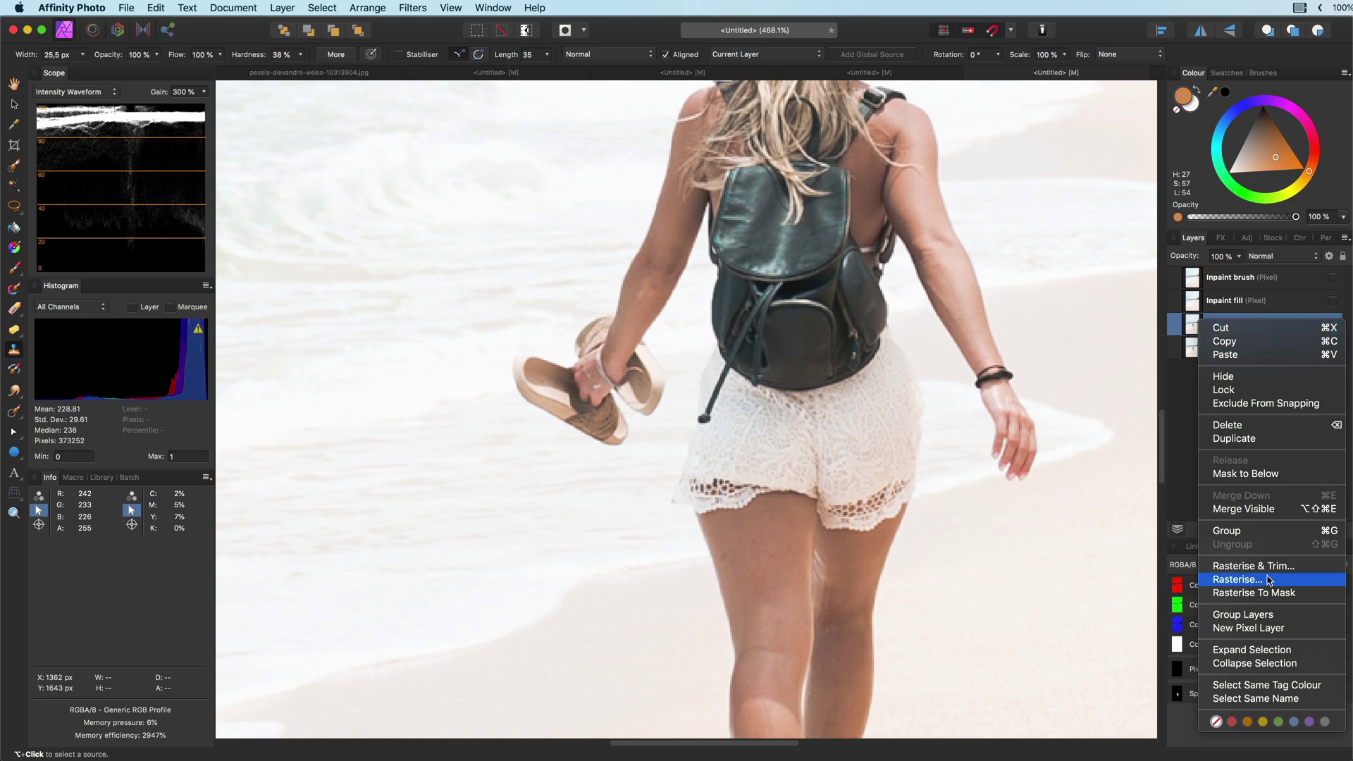
left_click(1230, 580)
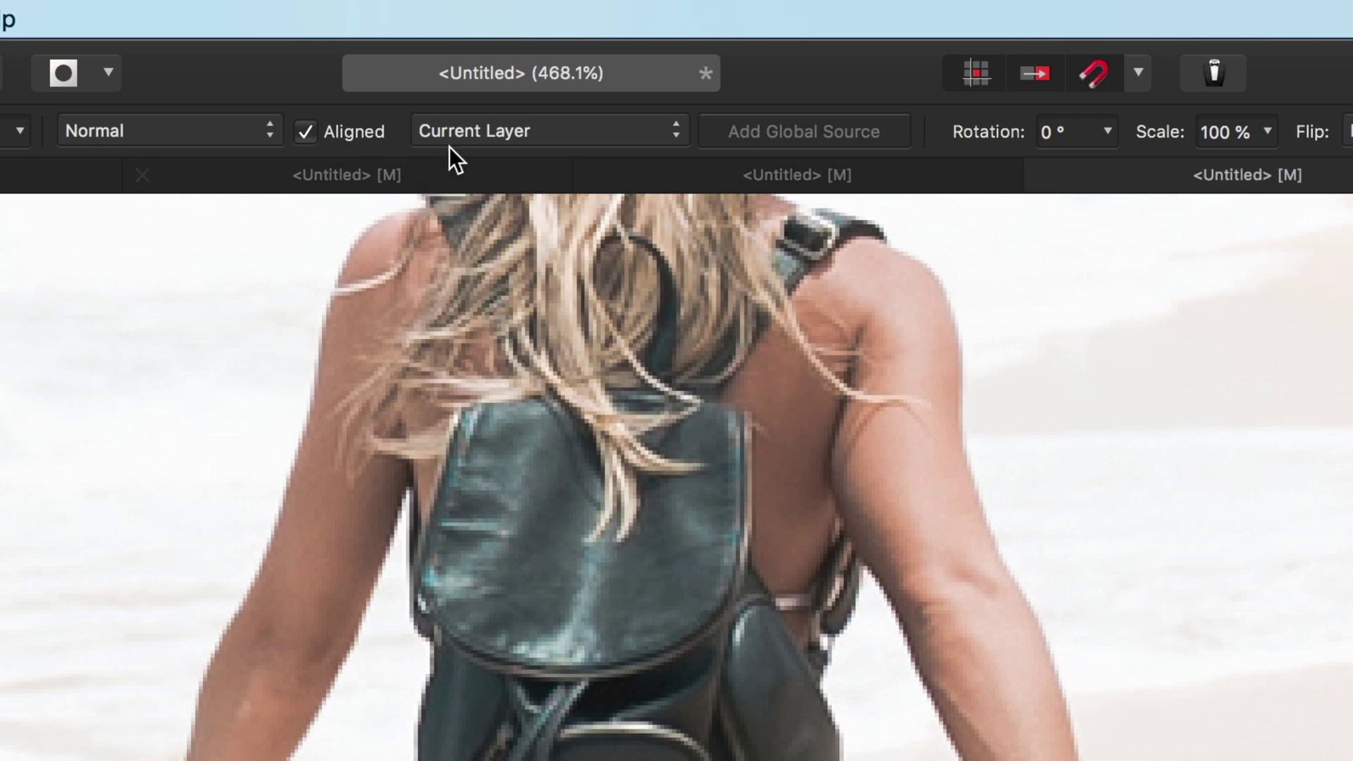
Step: Keep the Clone Brush sampling the current layer, set a source point on the beach, and select Original (Pixel)
left_click(466, 131)
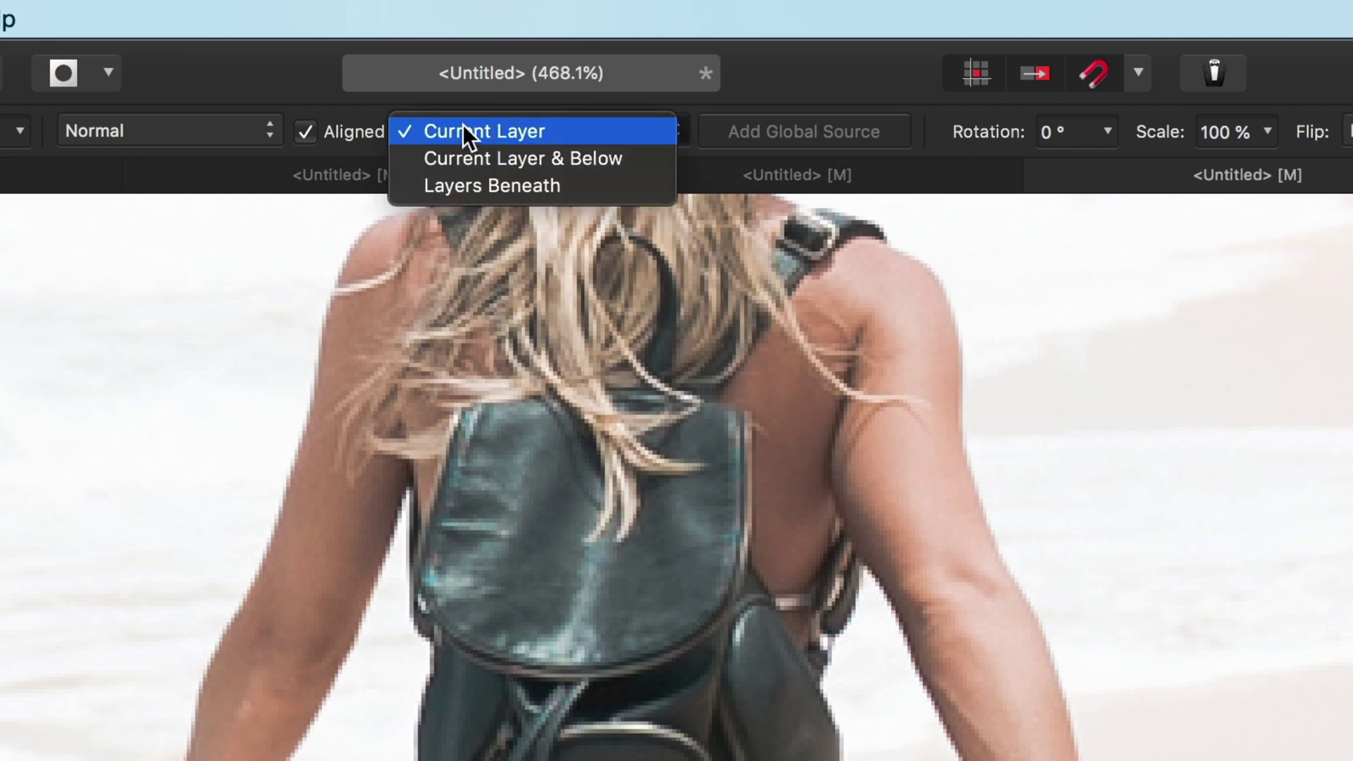
left_click(463, 127)
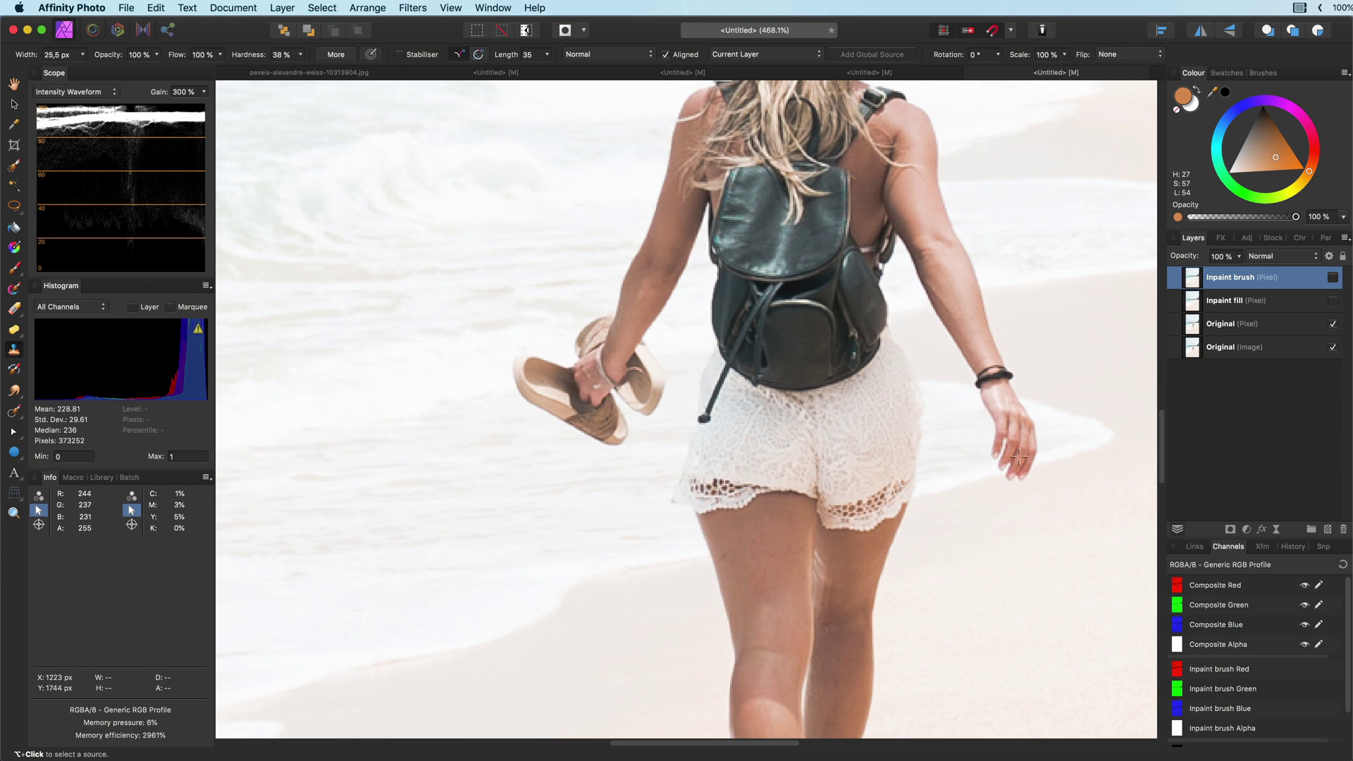
key("alt")
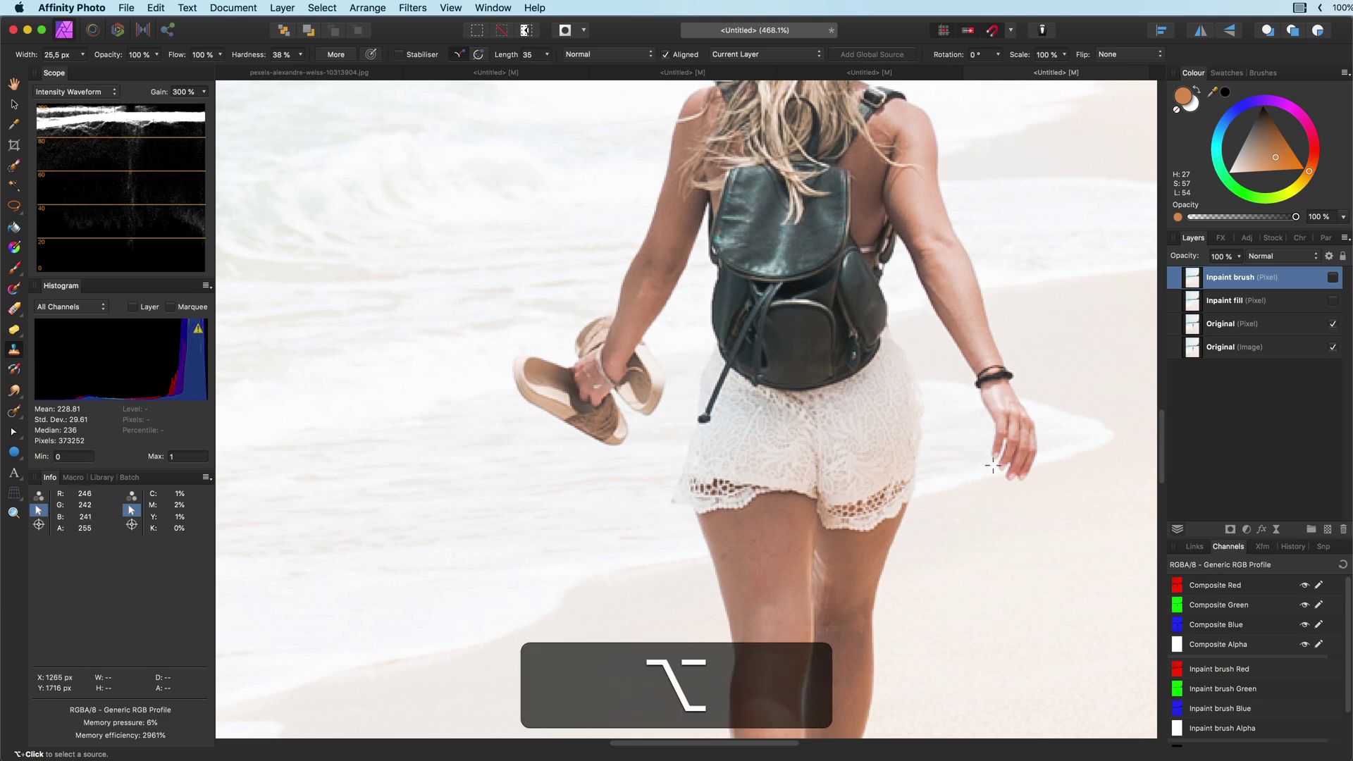
left_click(941, 491, "alt")
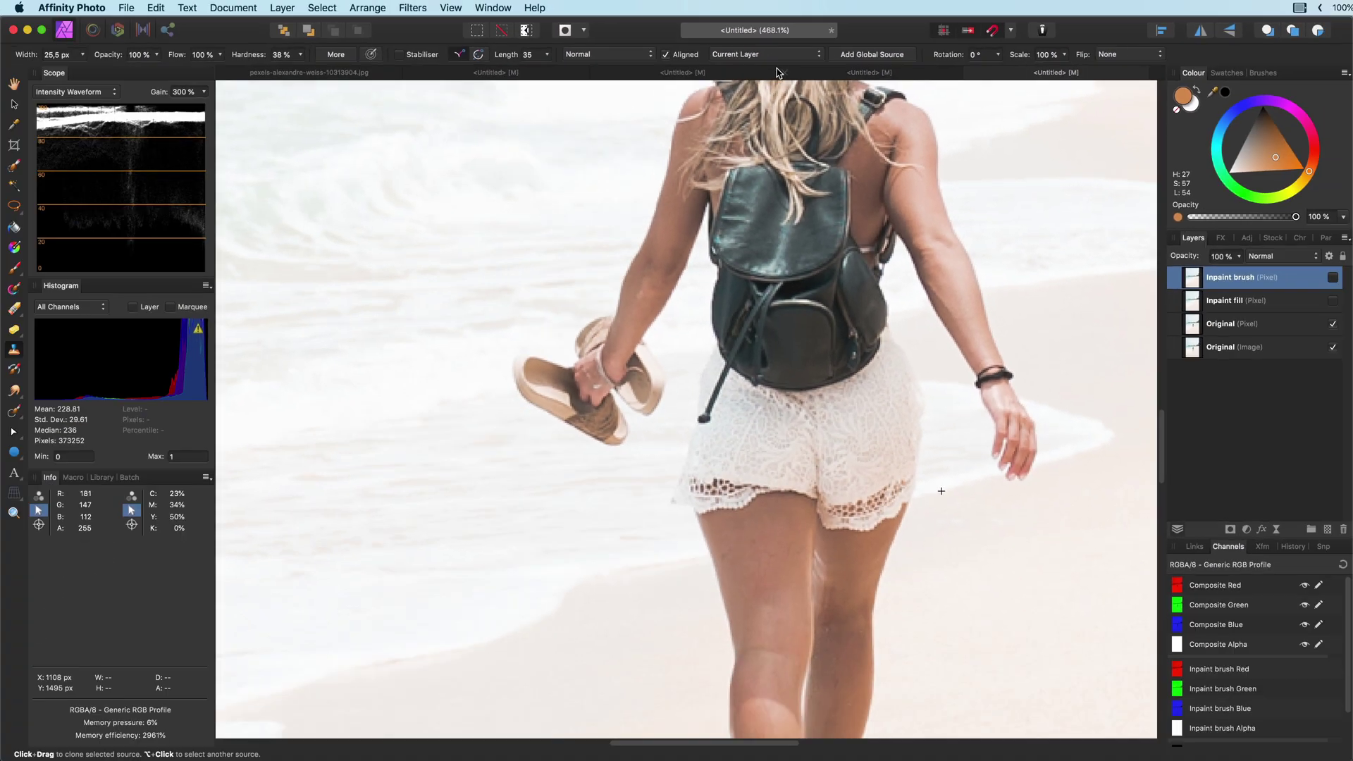
left_click(663, 115)
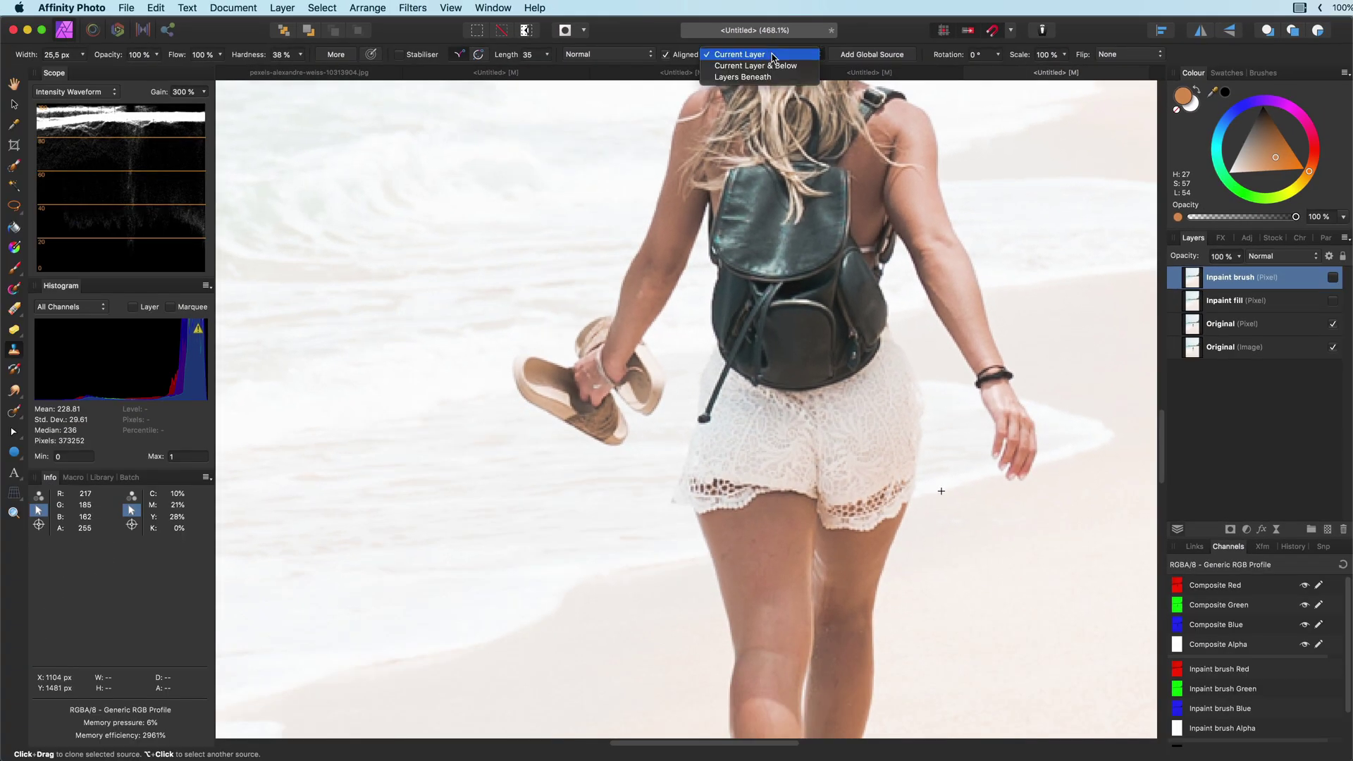
left_click(773, 56)
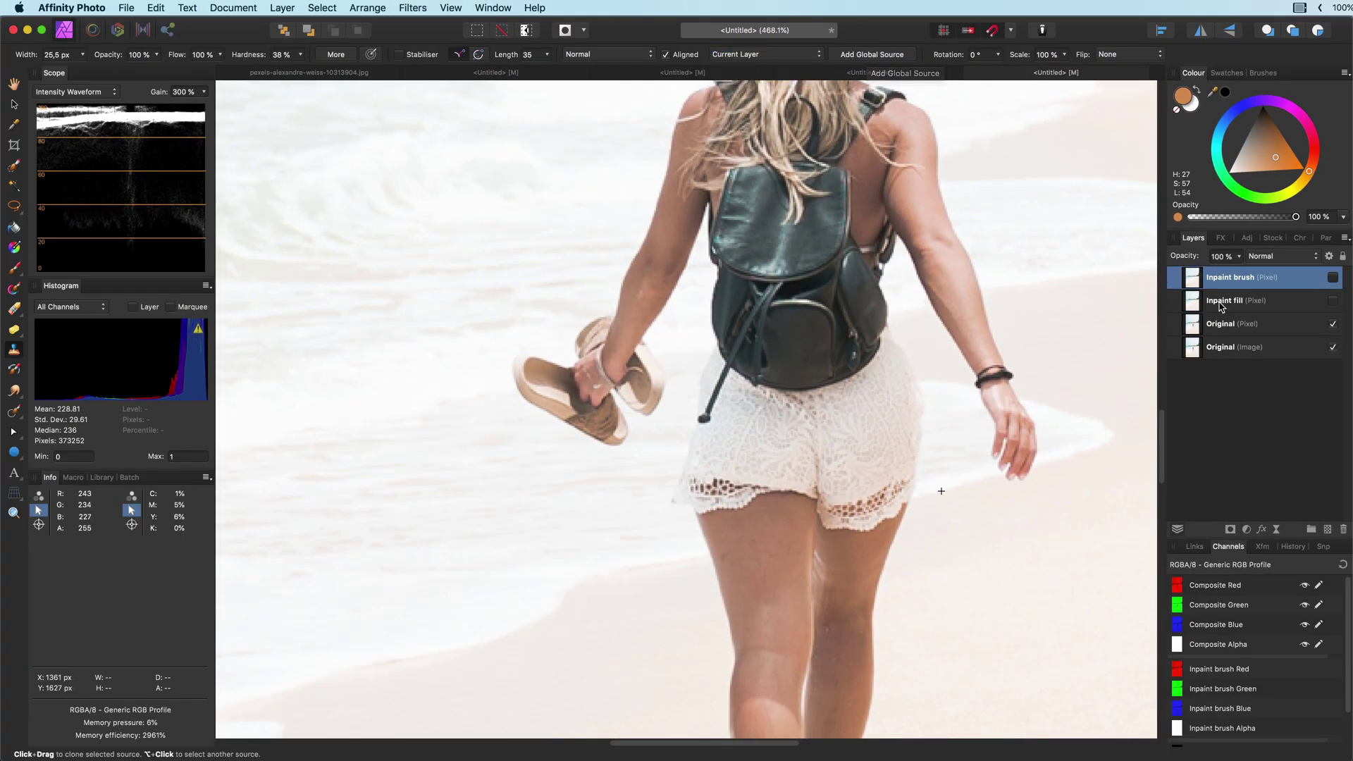
left_click(1234, 323)
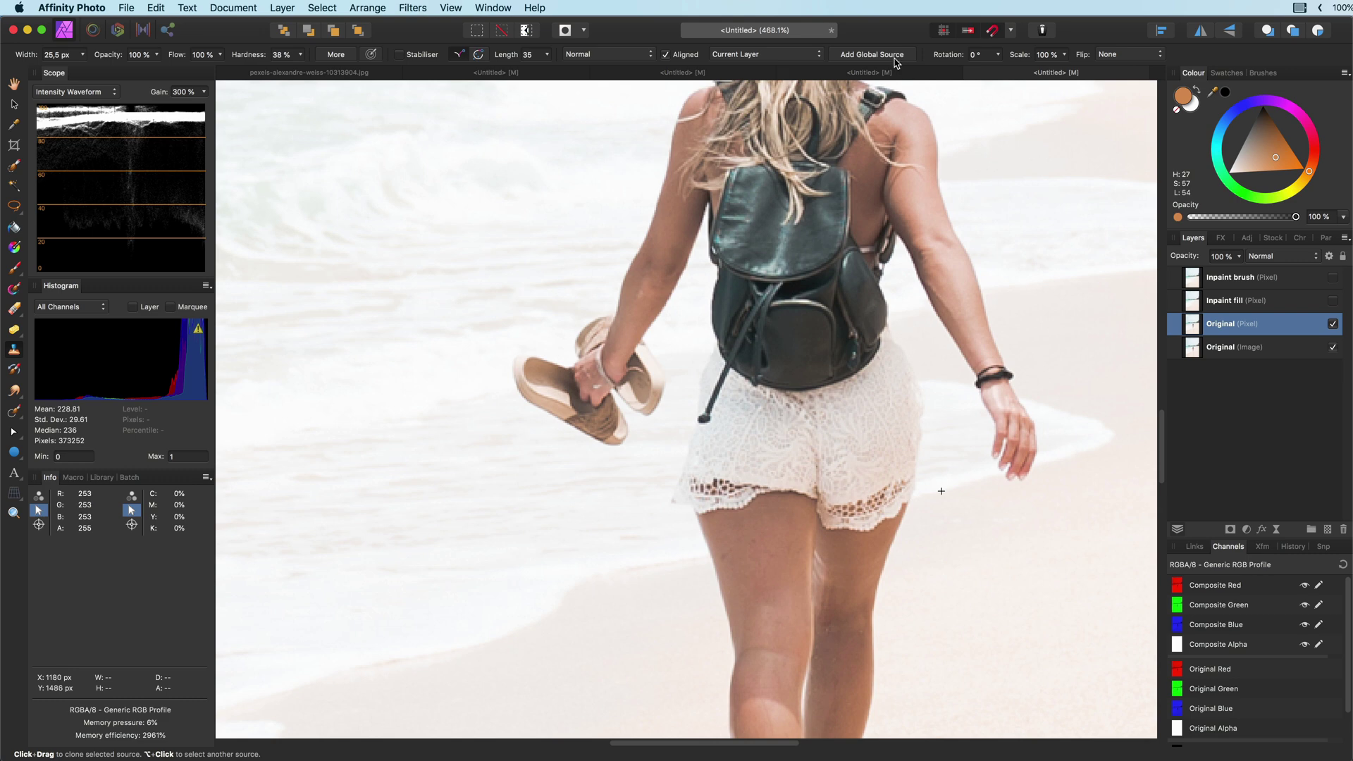
Step: Register the beach photo of the woman as a global clone source
left_click(894, 61)
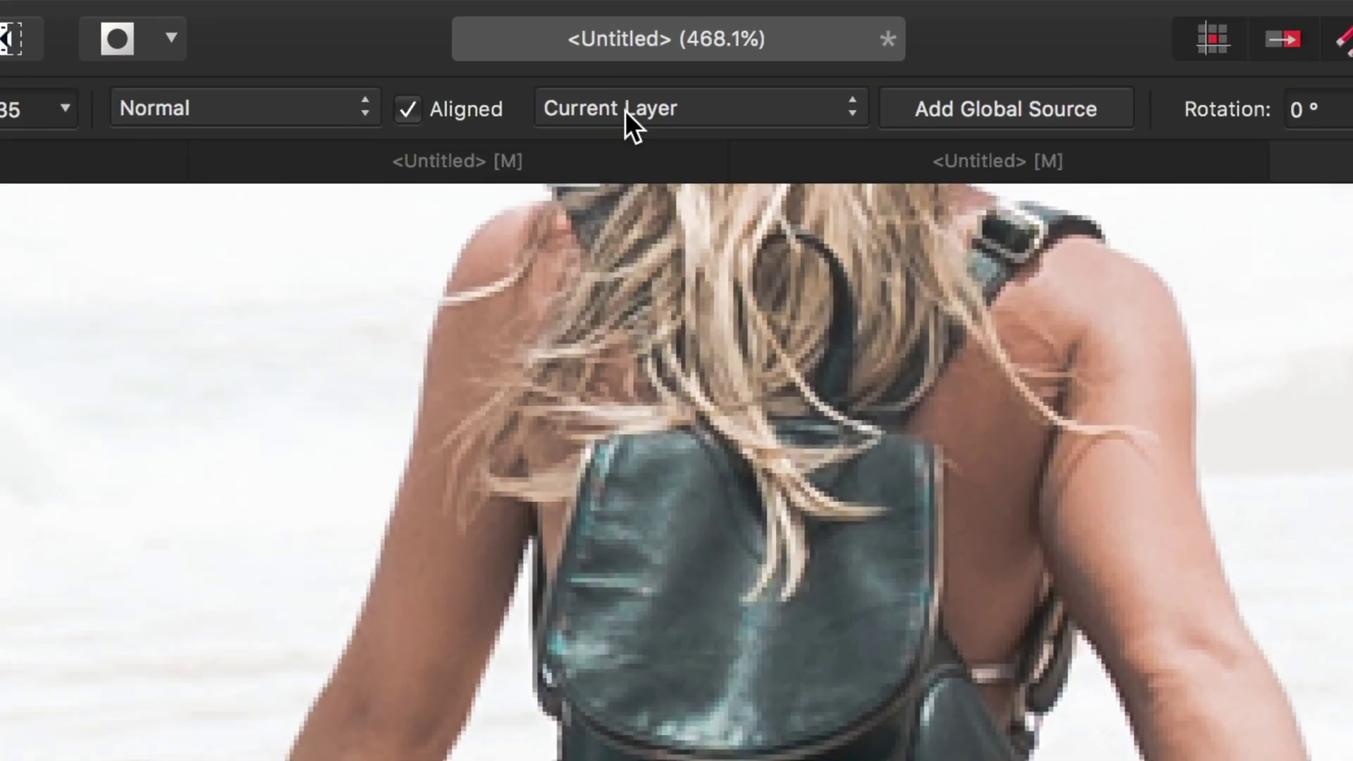
Step: Set clone sampling to the Global source and make the Inpaint brush layer visible
left_click(742, 54)
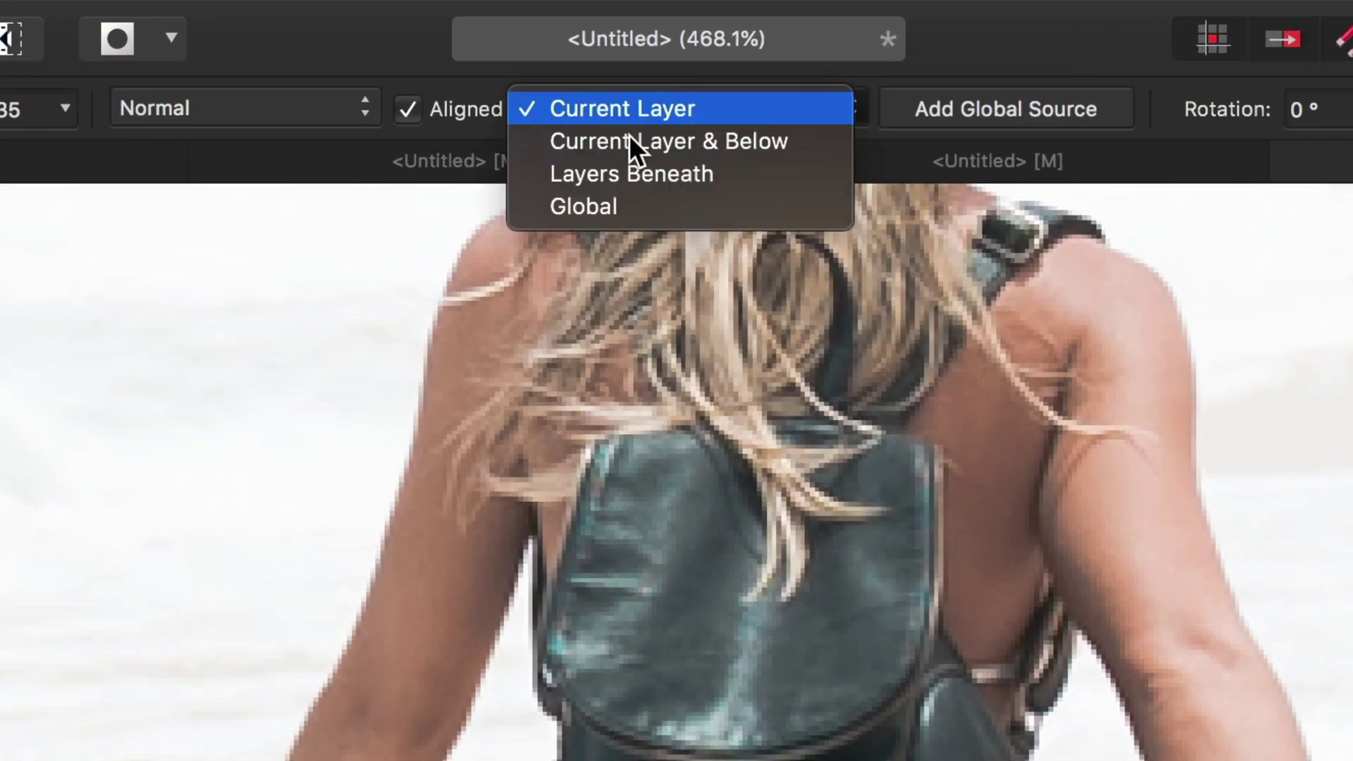
left_click(647, 207)
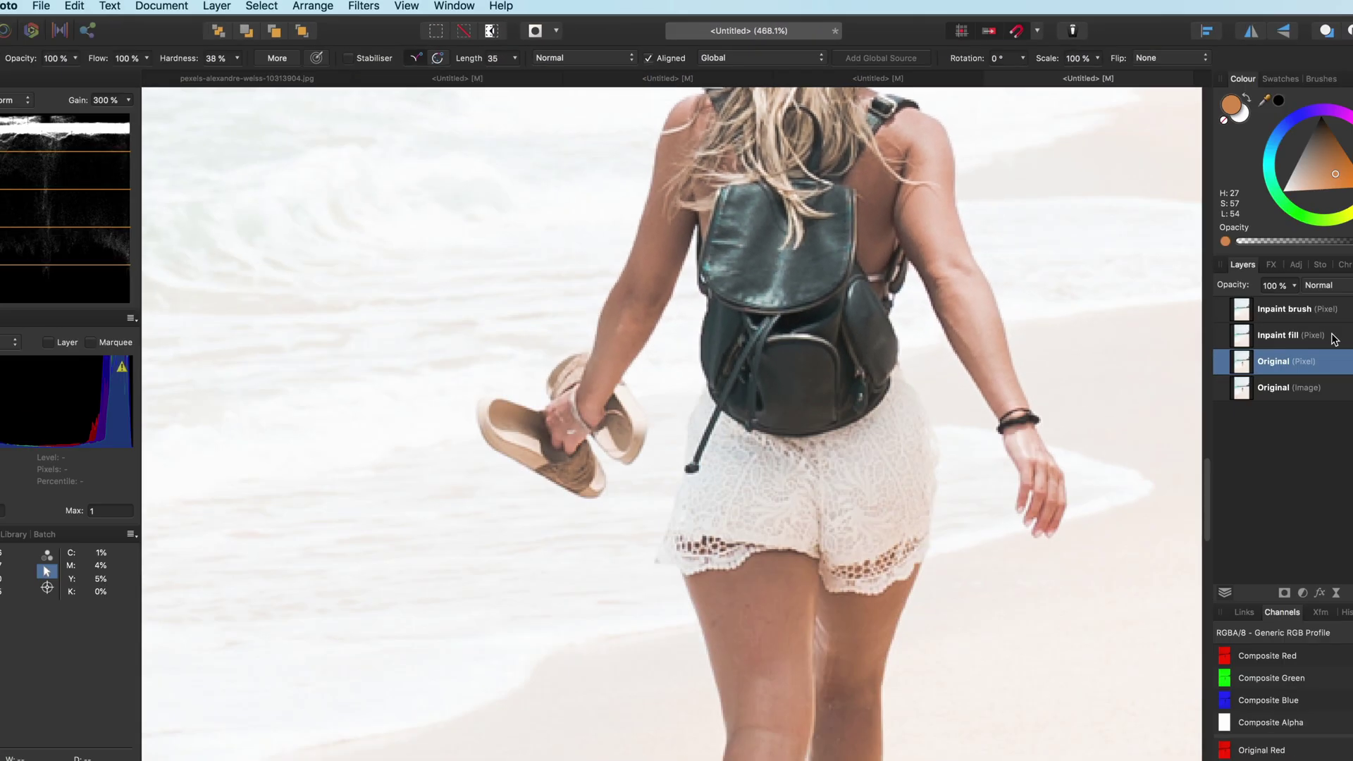
left_click(1340, 281)
left_click(1333, 280)
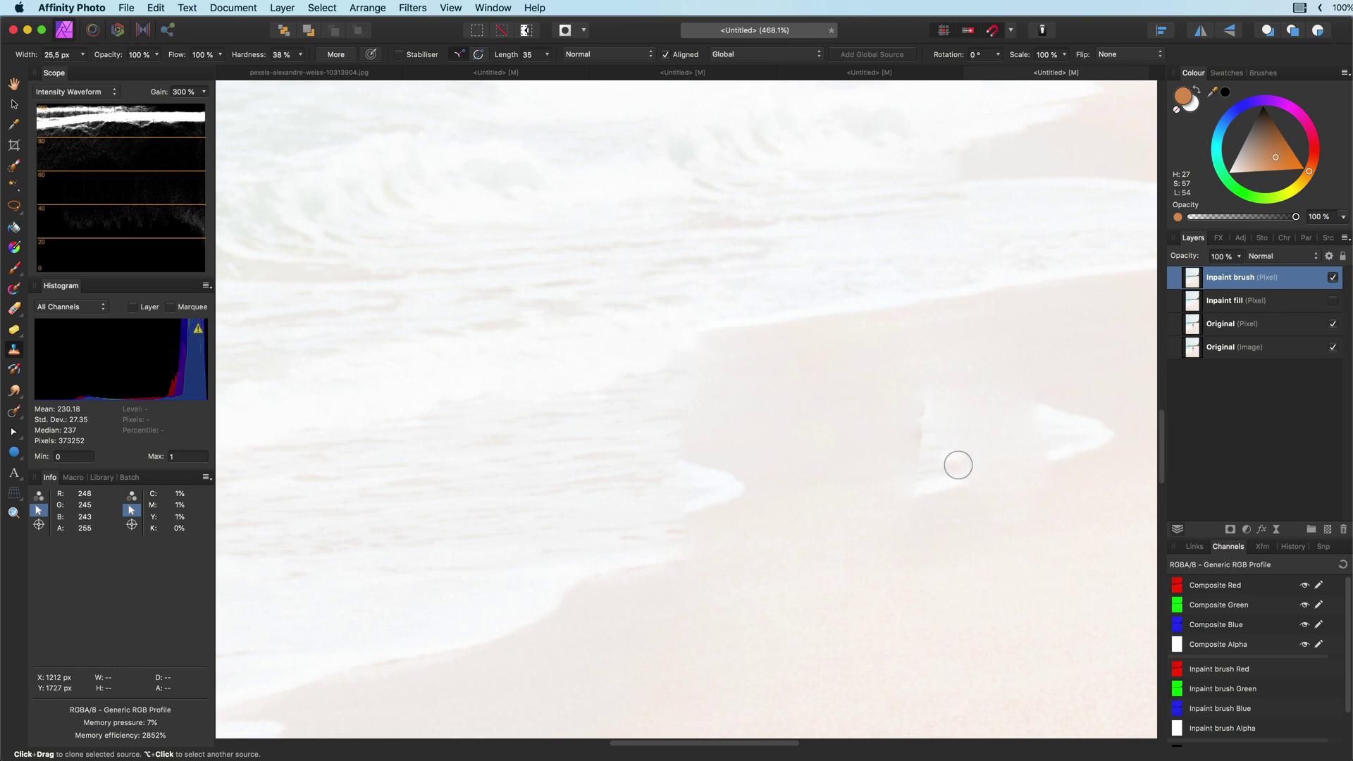
scroll(963, 493, "up", 5)
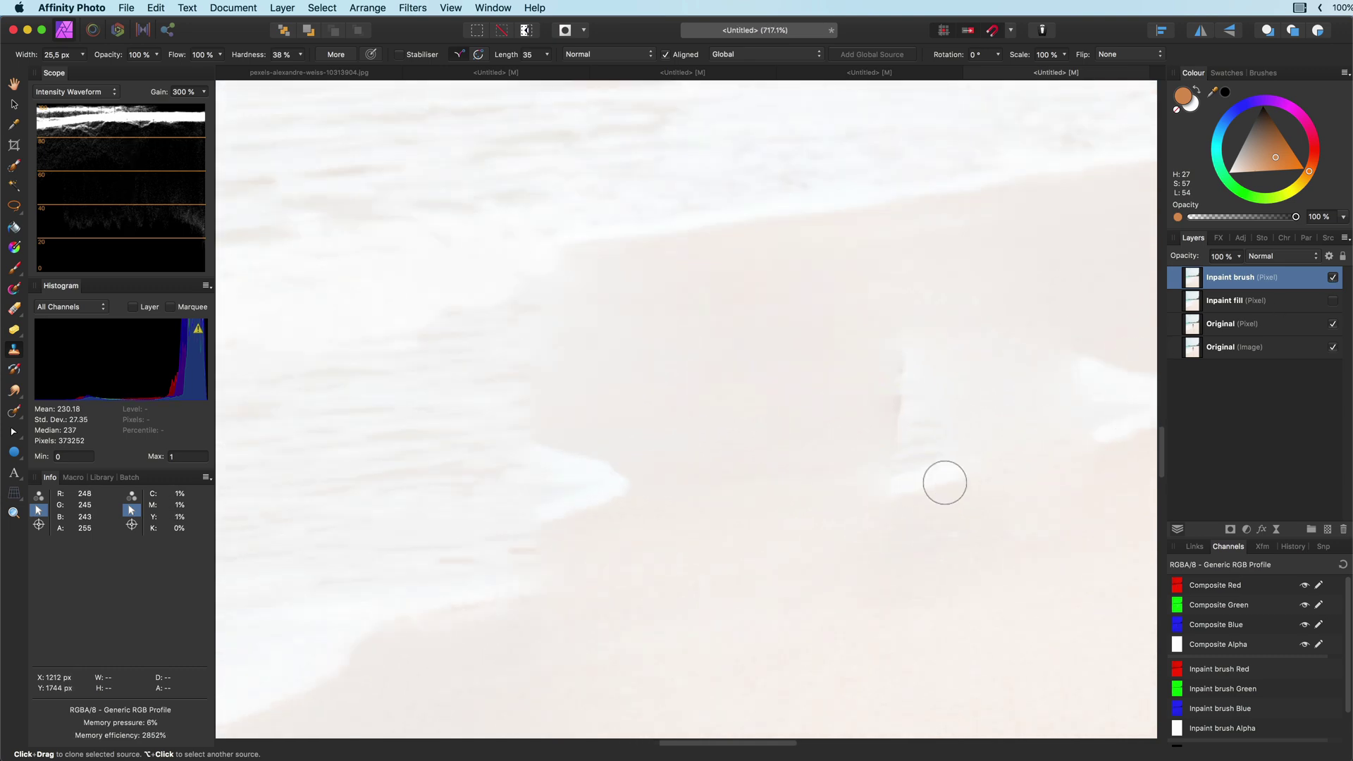
Step: Clone the walker's dress, hand, lace and leg pixels onto the foam and sand
mouse_move(949, 482)
left_mouse_down()
mouse_move(1075, 365)
mouse_move(1128, 422)
left_mouse_up()
left_click_drag(1132, 436, 904, 482)
mouse_move(657, 556)
left_mouse_down()
mouse_move(680, 457)
mouse_move(664, 358)
left_mouse_up()
left_click_drag(670, 394, 951, 324)
mouse_move(938, 468)
left_mouse_down()
mouse_move(747, 519)
mouse_move(594, 275)
mouse_move(636, 305)
left_mouse_up()
scroll(641, 390, "down", 10)
scroll(641, 390, "right", 6)
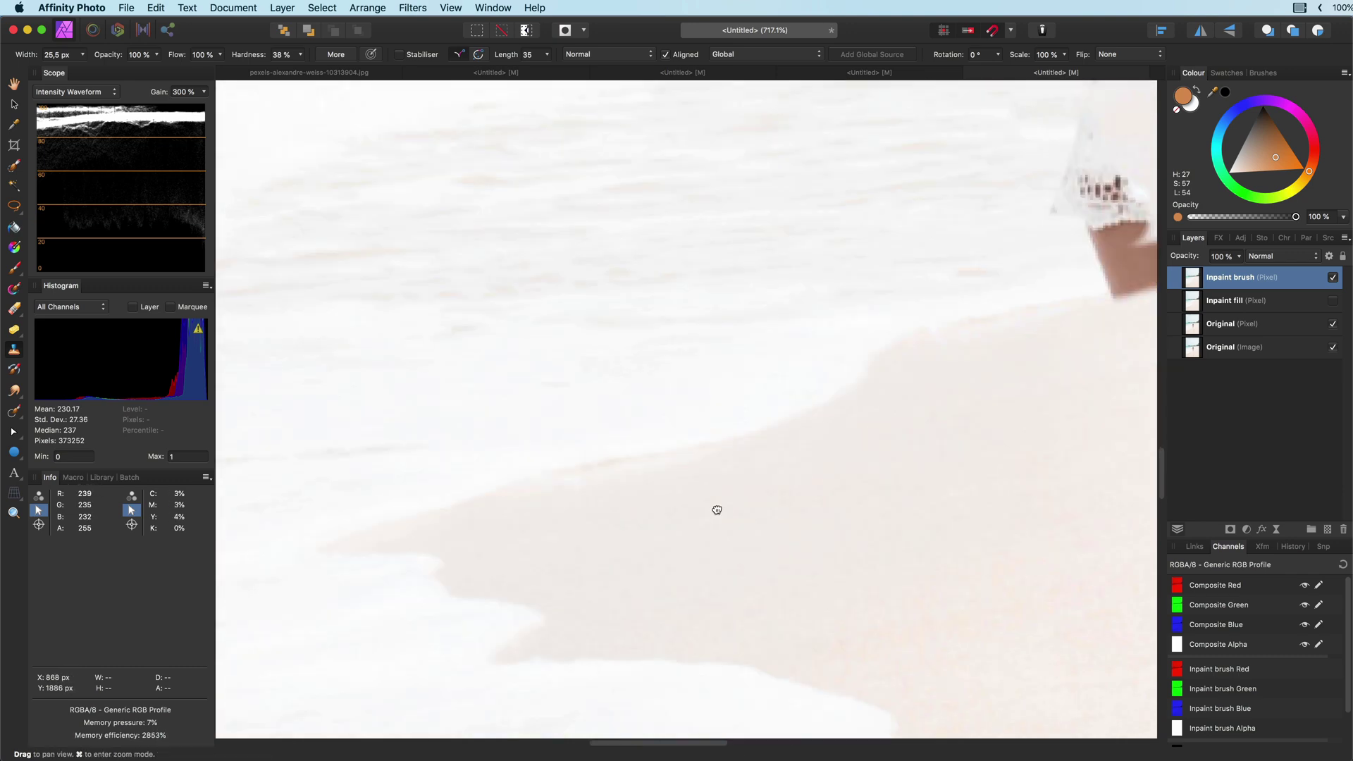
Step: Clone dark marks onto the shoreline and a faint stroke along the wave edge
left_click(1328, 238)
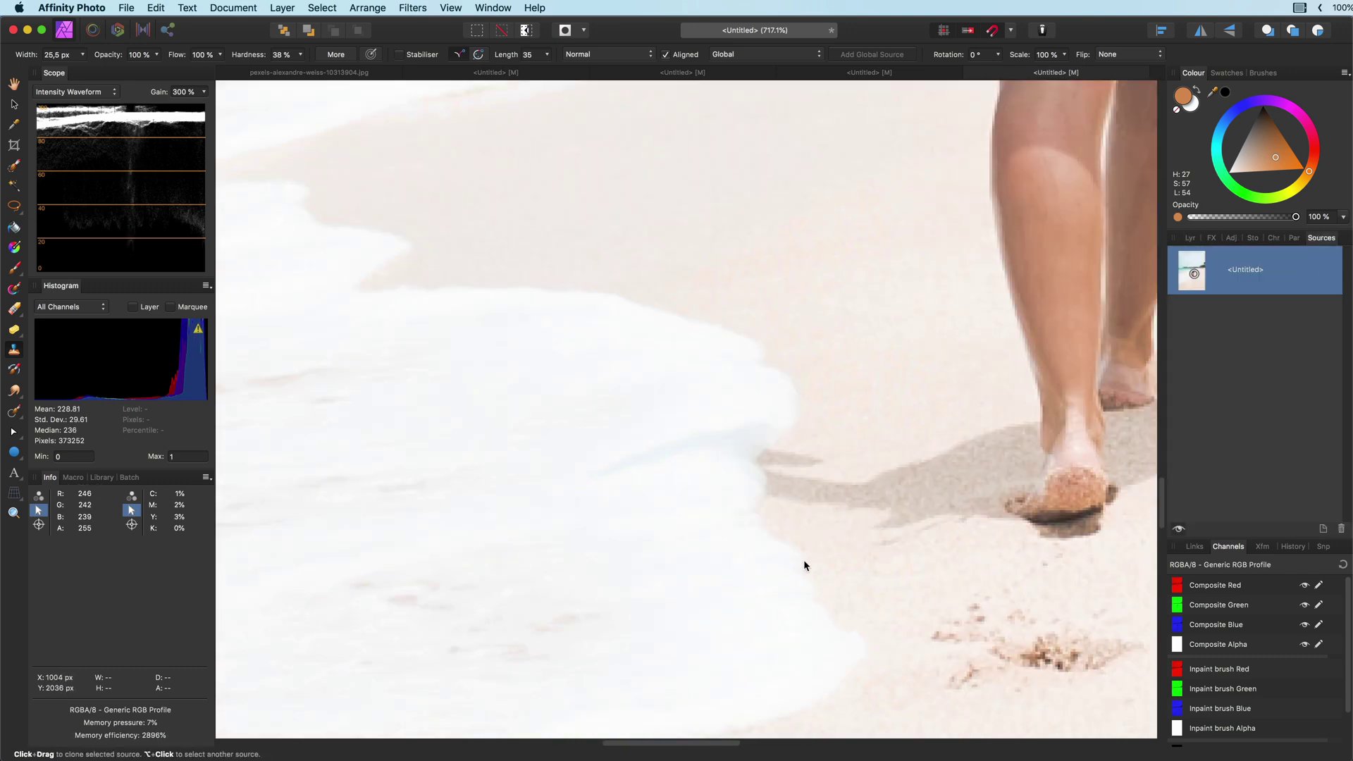
mouse_move(801, 559)
left_mouse_down()
mouse_move(764, 459)
mouse_move(867, 497)
left_mouse_up()
left_click_drag(768, 330, 423, 292)
left_click_drag(465, 386, 755, 543)
left_click_drag(875, 254, 866, 345)
left_click(1190, 238)
Step: Extend the skirt's brown edge and clone a faint arc and brown patch onto the sea
left_click_drag(1070, 180, 631, 390)
left_click_drag(727, 380, 711, 294)
left_click_drag(916, 162, 835, 716)
left_click(1332, 279)
left_click(1331, 279)
mouse_move(654, 274)
left_mouse_down()
mouse_move(591, 321)
mouse_move(808, 293)
mouse_move(855, 413)
left_mouse_up()
left_click_drag(562, 380, 542, 330)
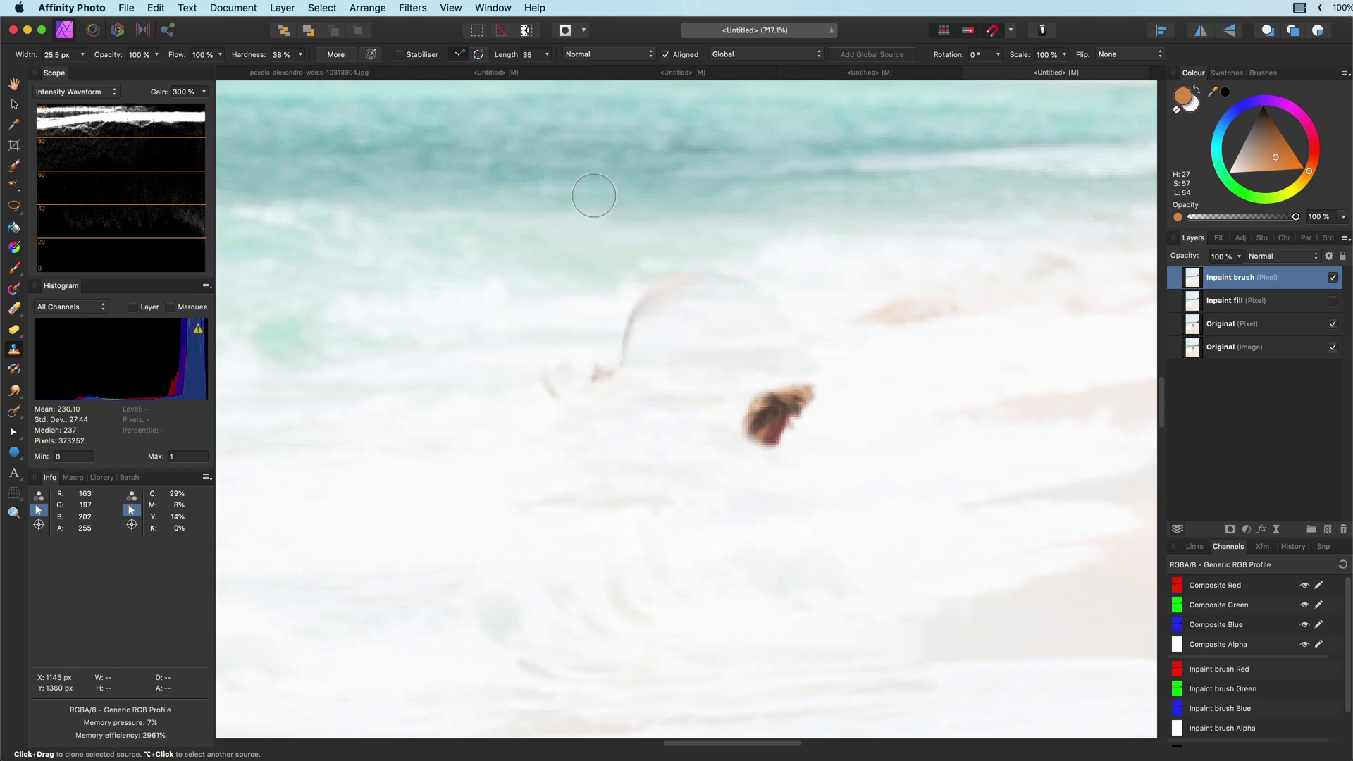
scroll(647, 345, "down", 3)
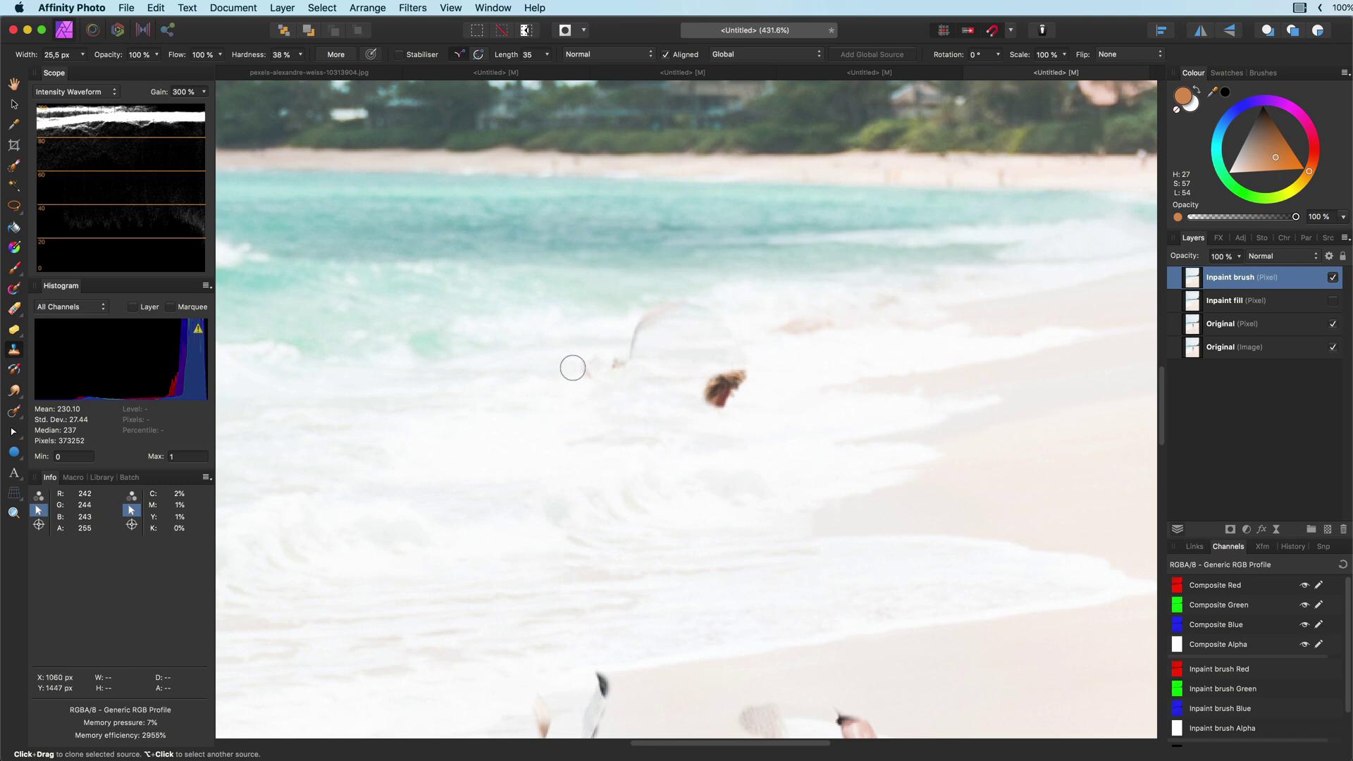
Step: With the Inpainting Brush at about 11 px, remove the cloned hand and a small leftover mark
left_click(13, 412)
scroll(705, 388, "up", 2)
scroll(804, 566, "down", 4)
scroll(906, 636, "up", 4)
key("[")
key("[")
key("[")
key("[")
key("[")
key("[")
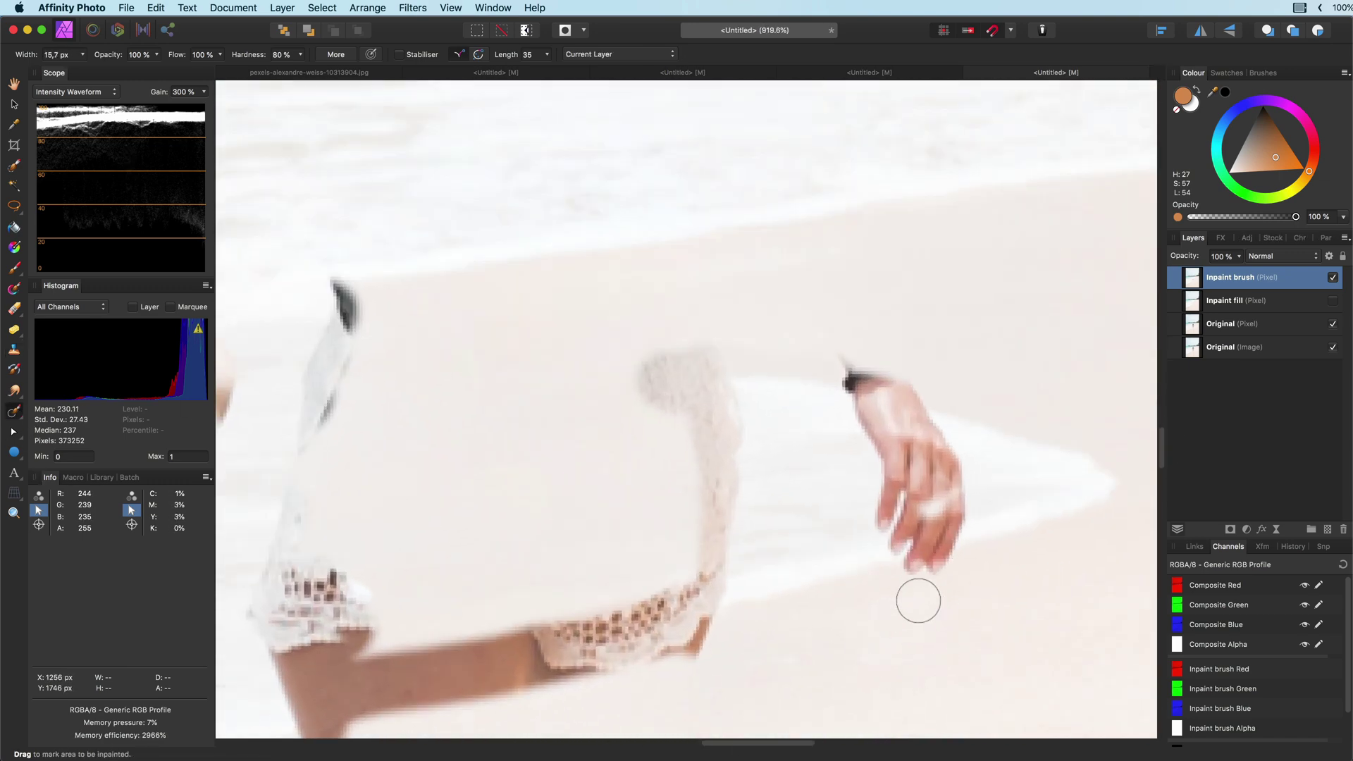
mouse_move(939, 579)
left_mouse_down()
mouse_move(837, 360)
mouse_move(911, 539)
left_mouse_up()
left_click_drag(914, 410, 969, 422)
key("]")
key("]")
key("]")
Step: Inpaint away the cloned arm and the feather-shaped mark
scroll(700, 349, "left", 4)
scroll(699, 349, "down", 2)
mouse_move(852, 274)
left_mouse_down()
mouse_move(881, 289)
mouse_move(810, 480)
mouse_move(541, 508)
mouse_move(417, 211)
left_mouse_up()
scroll(924, 530, "down", 8)
scroll(810, 599, "down", 1)
scroll(761, 659, "up", 7)
left_click_drag(814, 661, 734, 633)
scroll(684, 458, "down", 5)
scroll(684, 459, "left", 2)
Step: With a finer brush, inpaint the remaining small leftover strokes
key("[")
key("[")
key("[")
key("[")
key("[")
key("[")
key("[")
key("[")
scroll(797, 452, "up", 7)
mouse_move(703, 403)
left_mouse_down()
mouse_move(701, 468)
mouse_move(832, 366)
left_mouse_up()
mouse_move(723, 512)
left_mouse_down()
mouse_move(707, 366)
mouse_move(798, 399)
left_mouse_up()
scroll(801, 474, "down", 12)
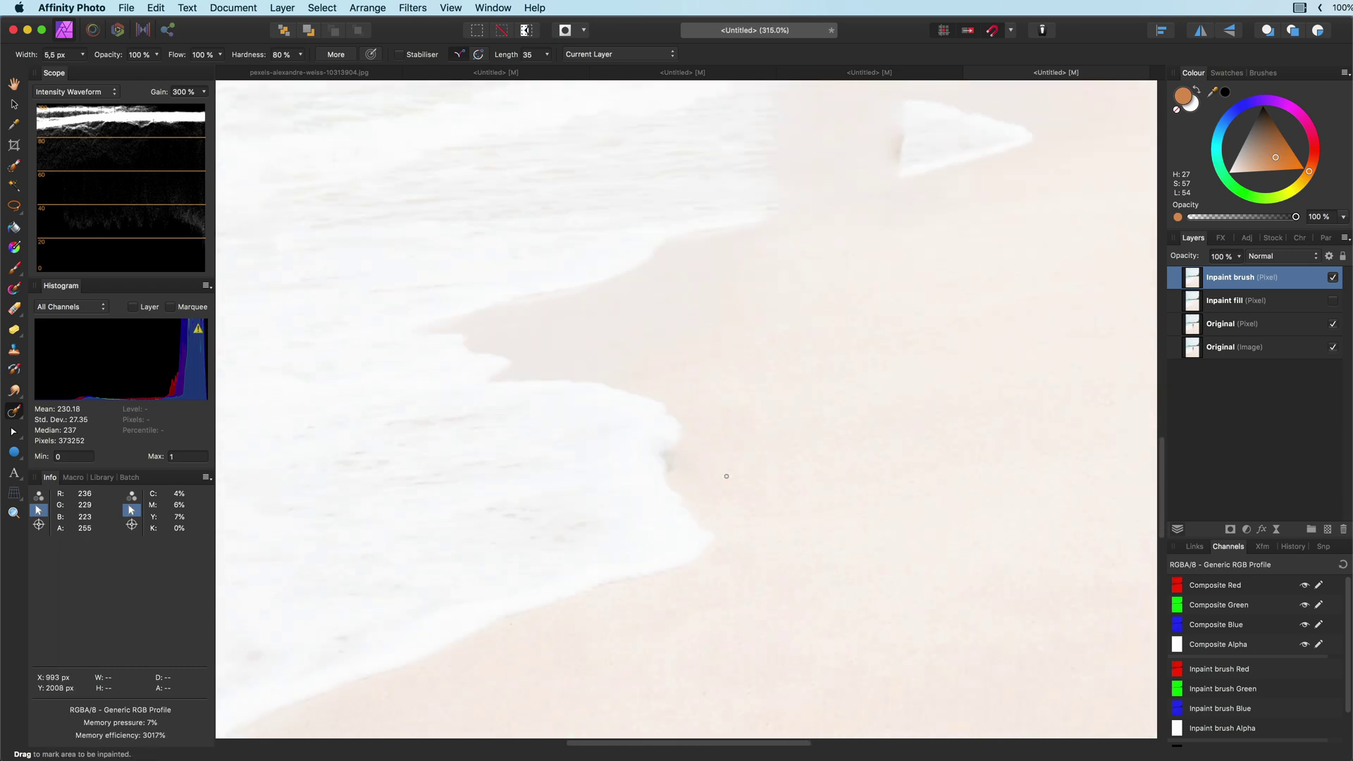
Step: Heal the grey patches beside the foam with the Healing Brush
scroll(818, 461, "up", 8)
left_click(17, 414)
left_click(78, 413)
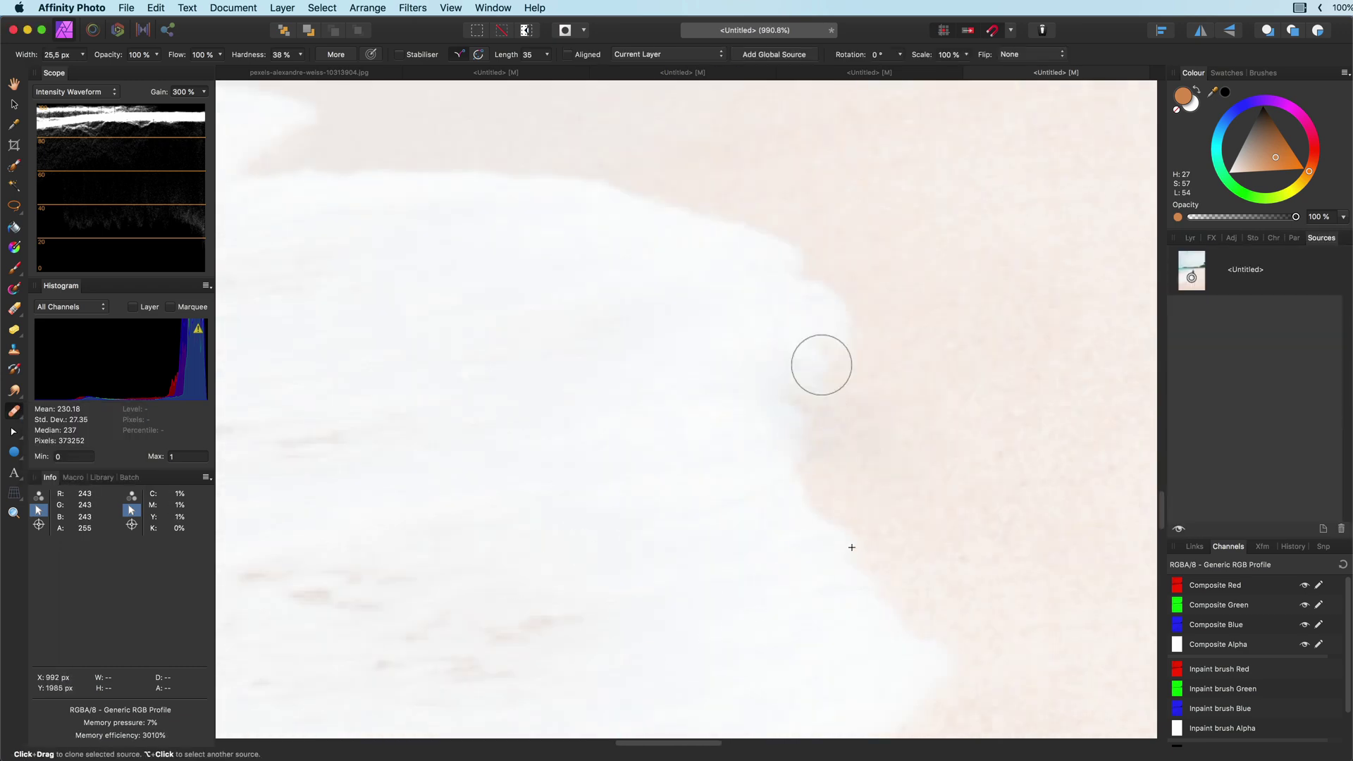
left_click(841, 360, "alt")
left_click(796, 383)
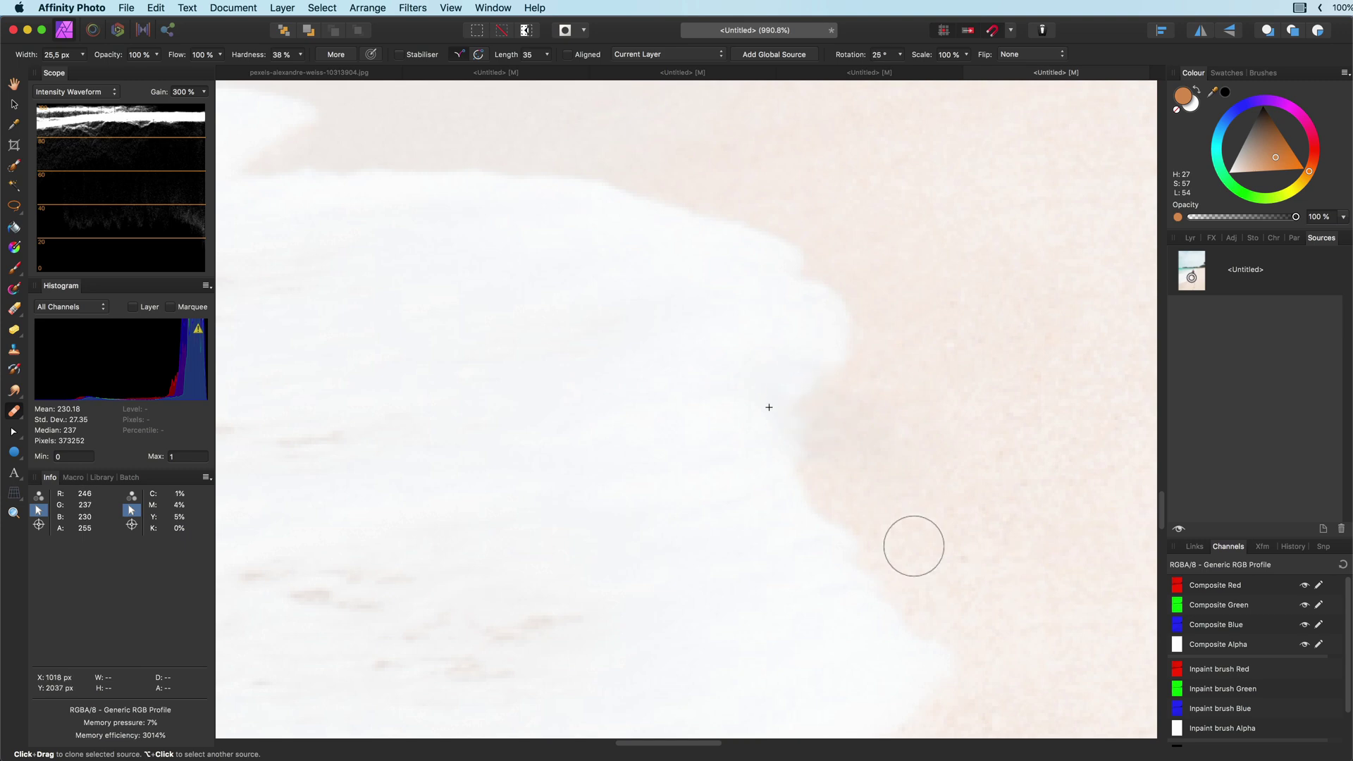
left_click(800, 392)
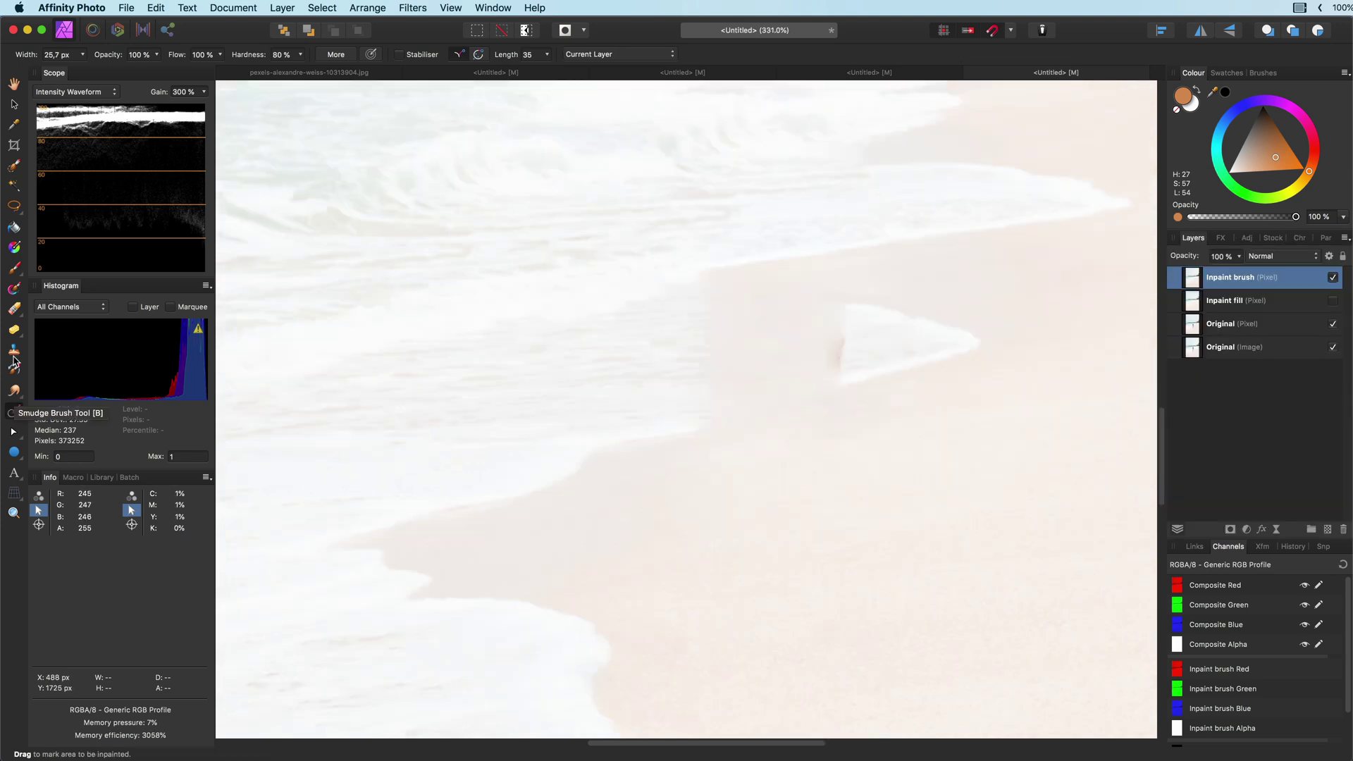
Step: Clone from the current layer only to cover the reddish speck at the shoreline
left_click(14, 350)
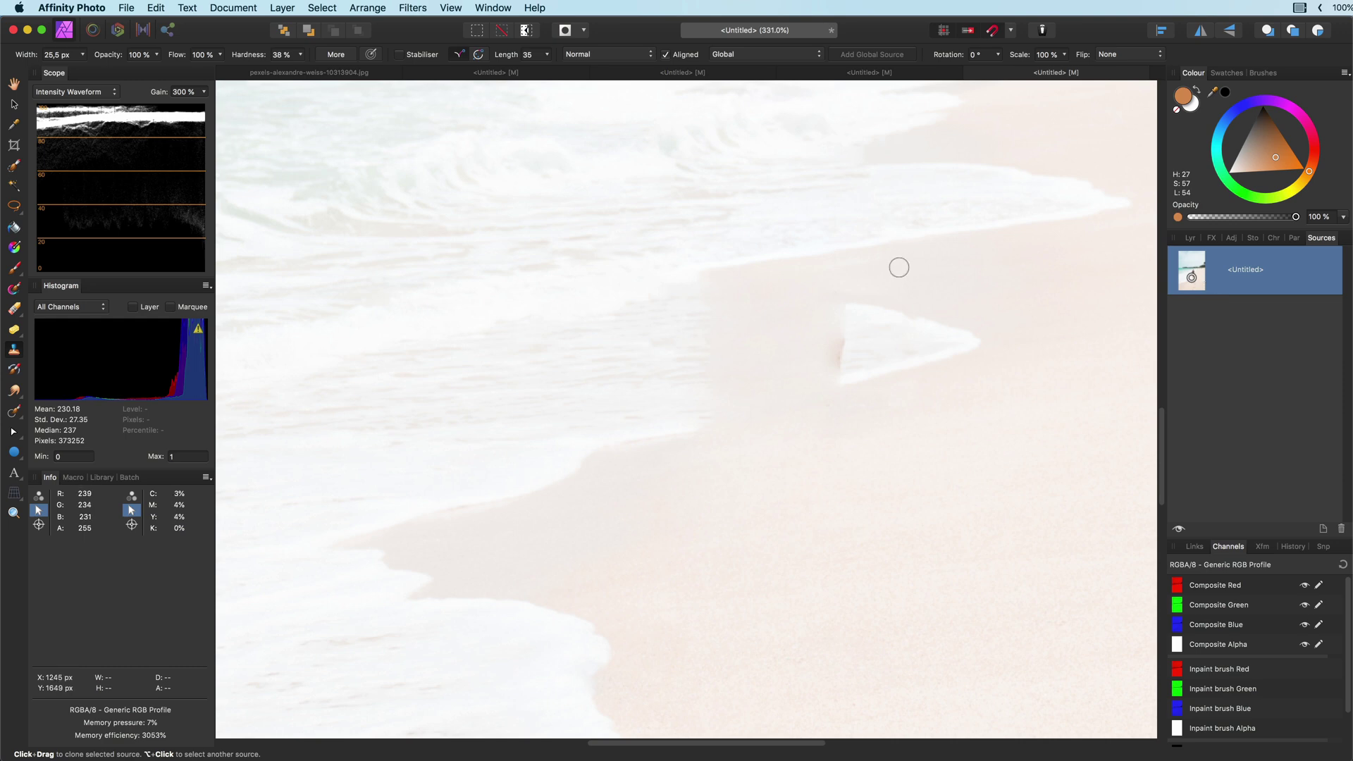
left_click(740, 58)
left_click(739, 20)
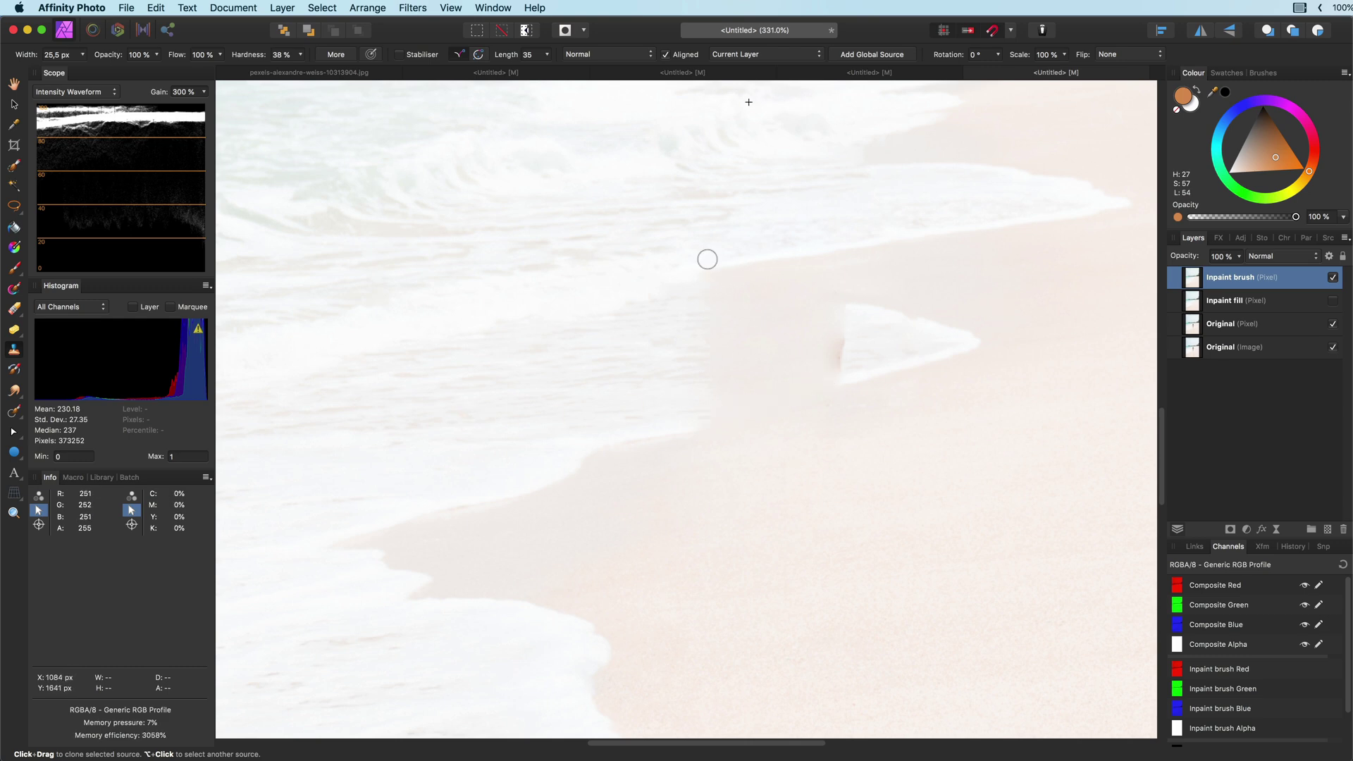
scroll(710, 419, "up", 3)
left_click(710, 419)
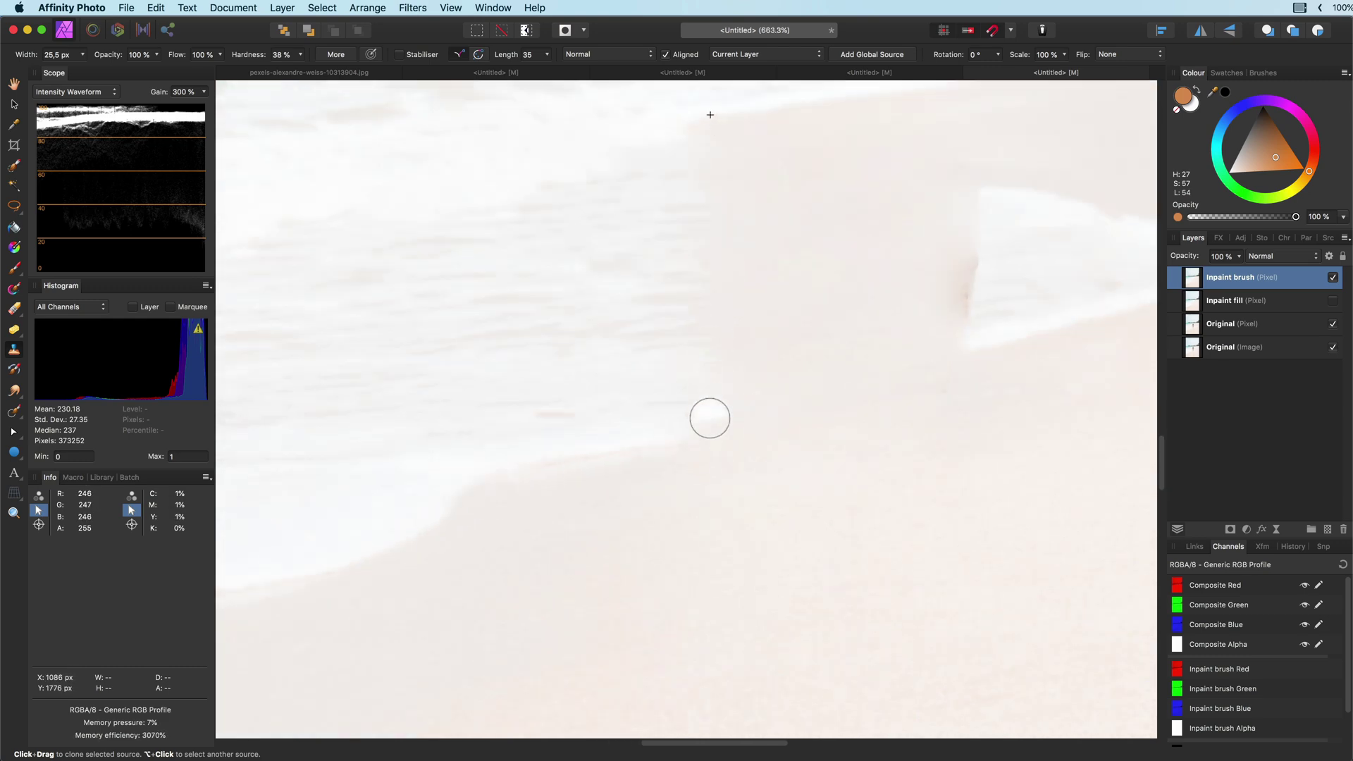
mouse_move(710, 418)
left_mouse_down()
mouse_move(912, 351)
mouse_move(716, 408)
mouse_move(694, 429)
left_mouse_up()
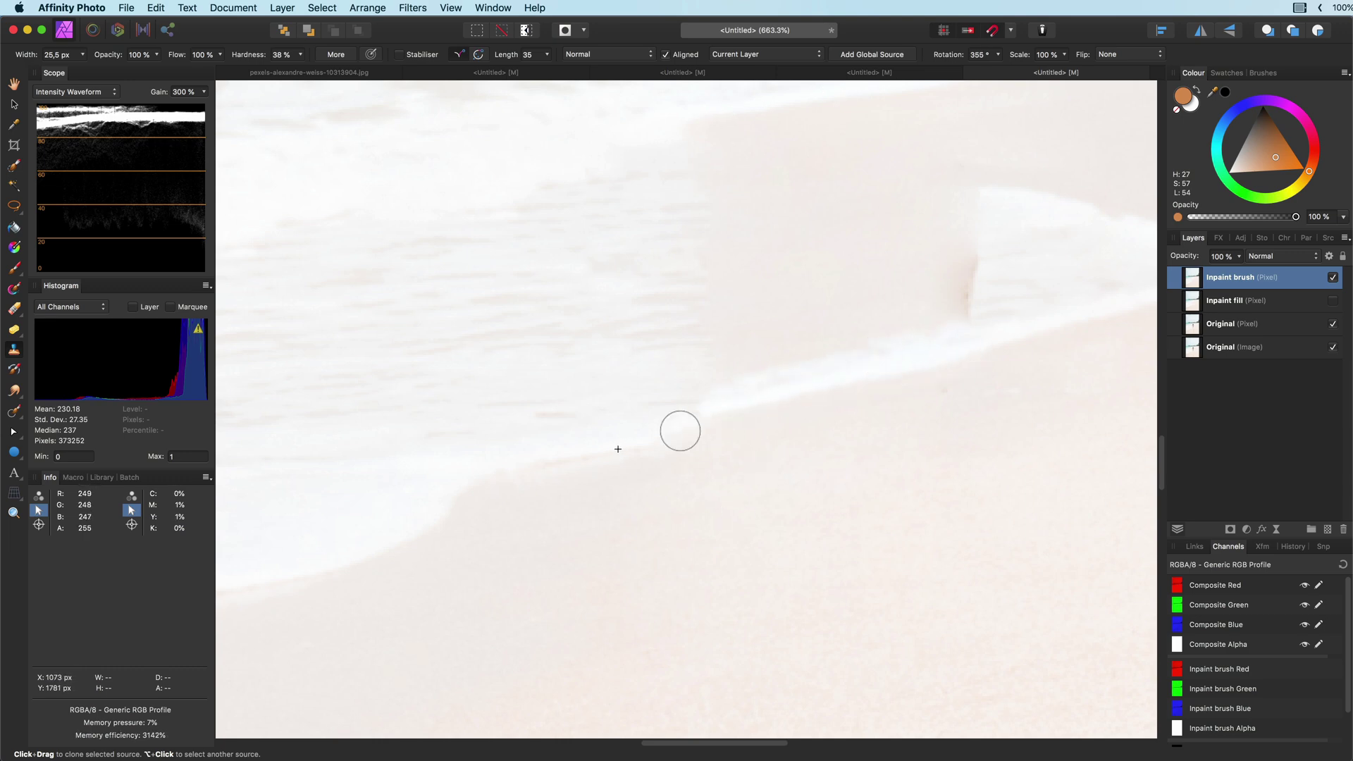
Step: Clone foam along the shoreline to cover the remaining mark
scroll(702, 425, "down", 3)
scroll(1058, 282, "up", 2)
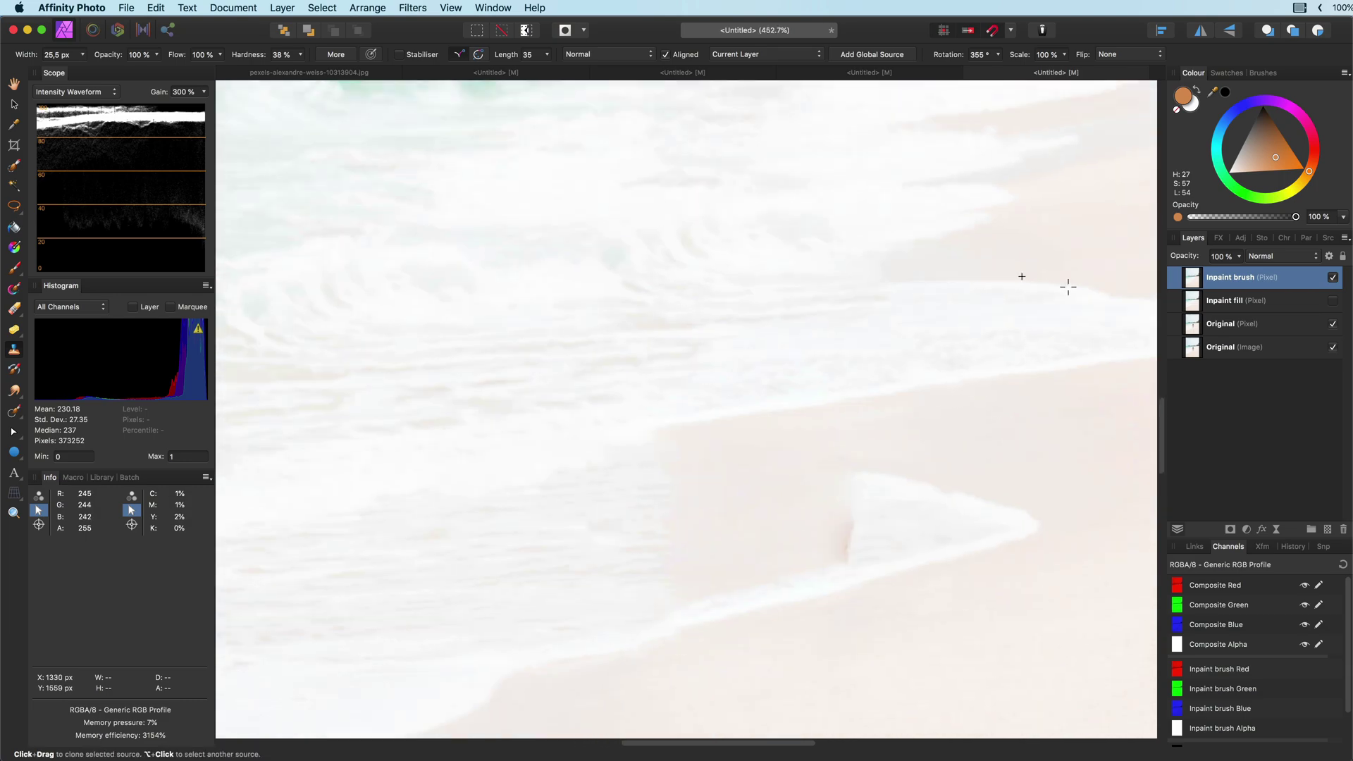
left_click_drag(826, 468, 661, 471)
scroll(1016, 543, "down", 4)
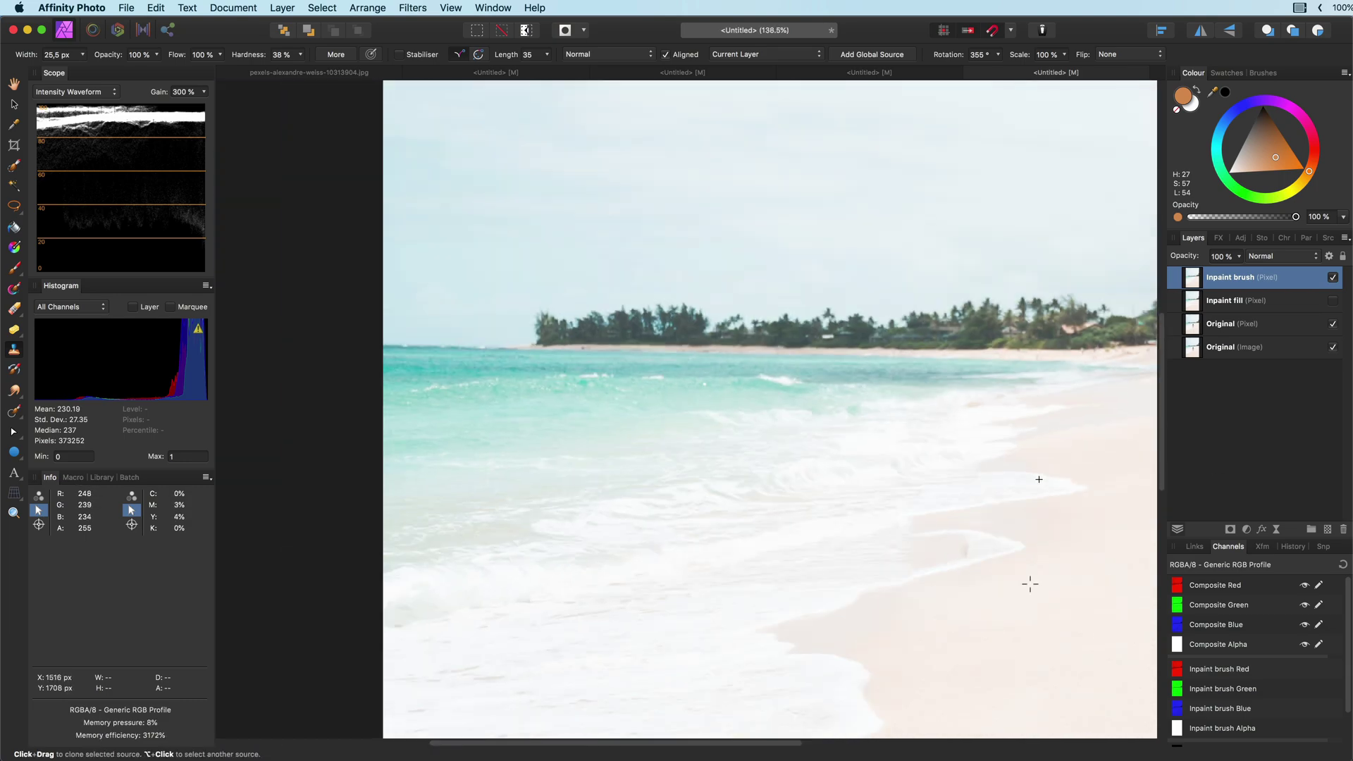
scroll(987, 623, "up", 3)
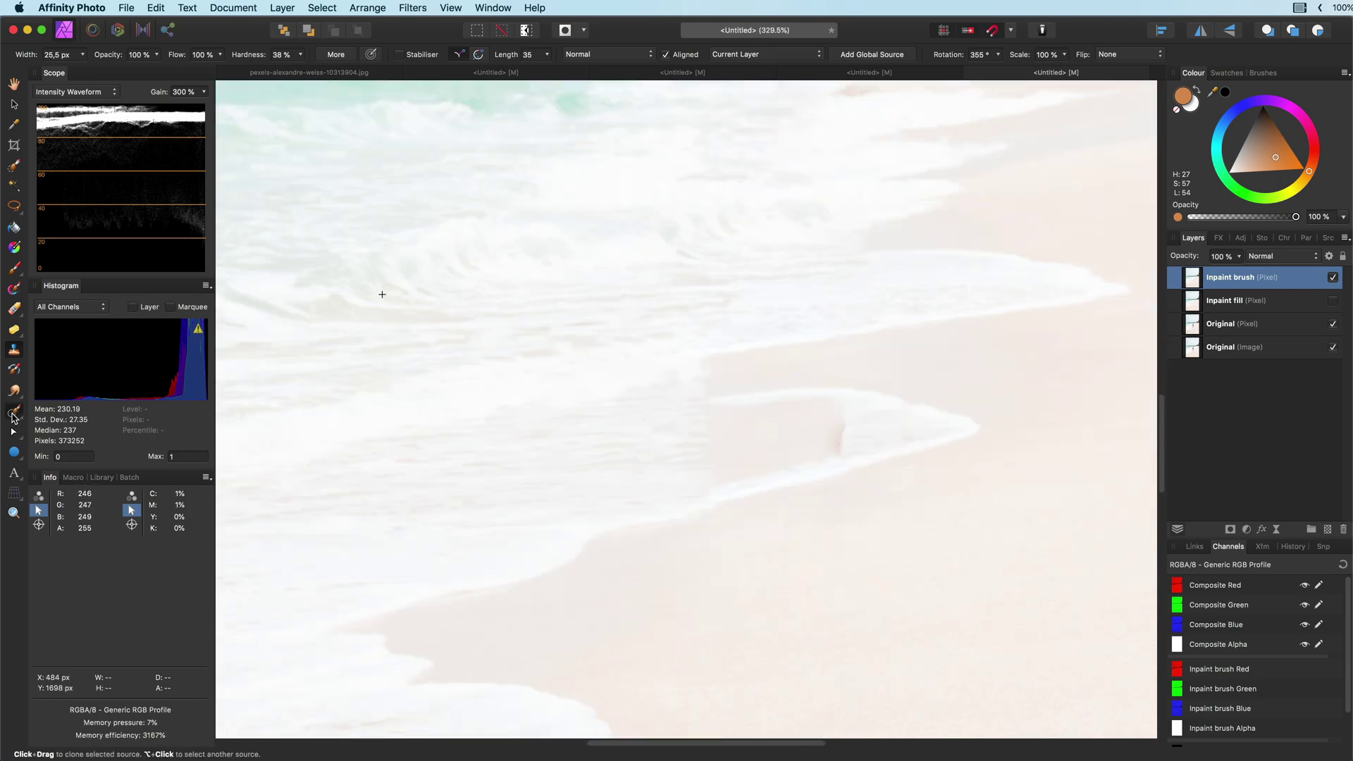
Step: Open the retouching tools flyout to set the clone brush width to 51.3 px
left_click(13, 416)
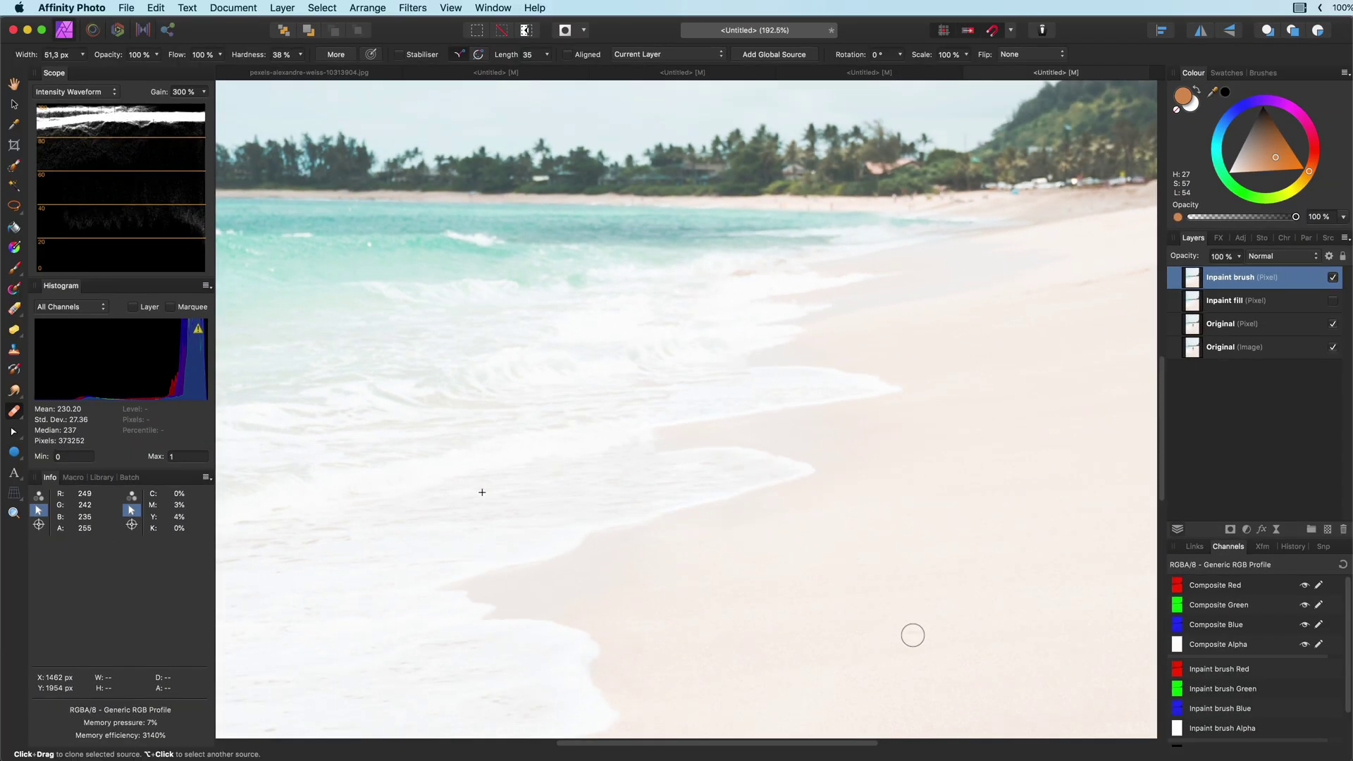
scroll(542, 542, "up", 3)
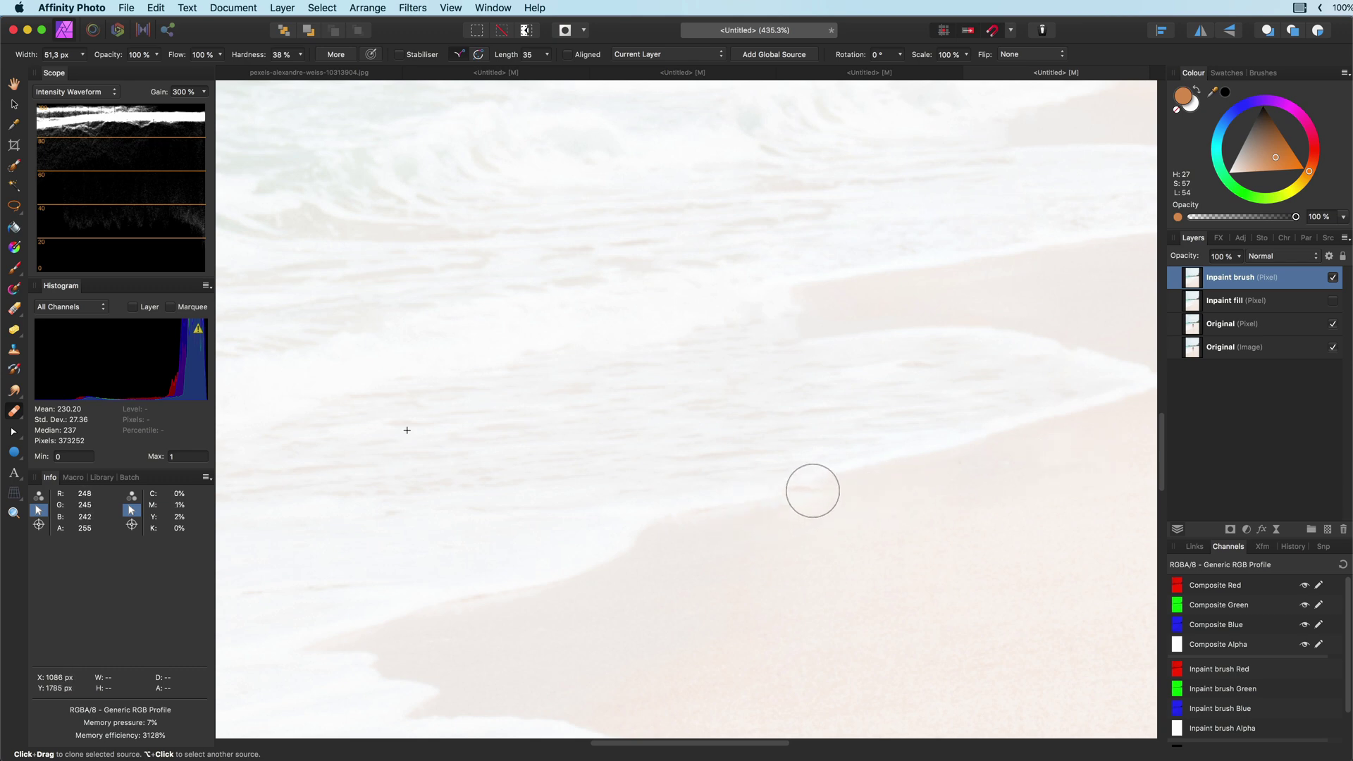
Step: Select the Clone Brush at 24% flow with Luminosity blend mode
left_click(14, 350)
scroll(616, 429, "up", 3)
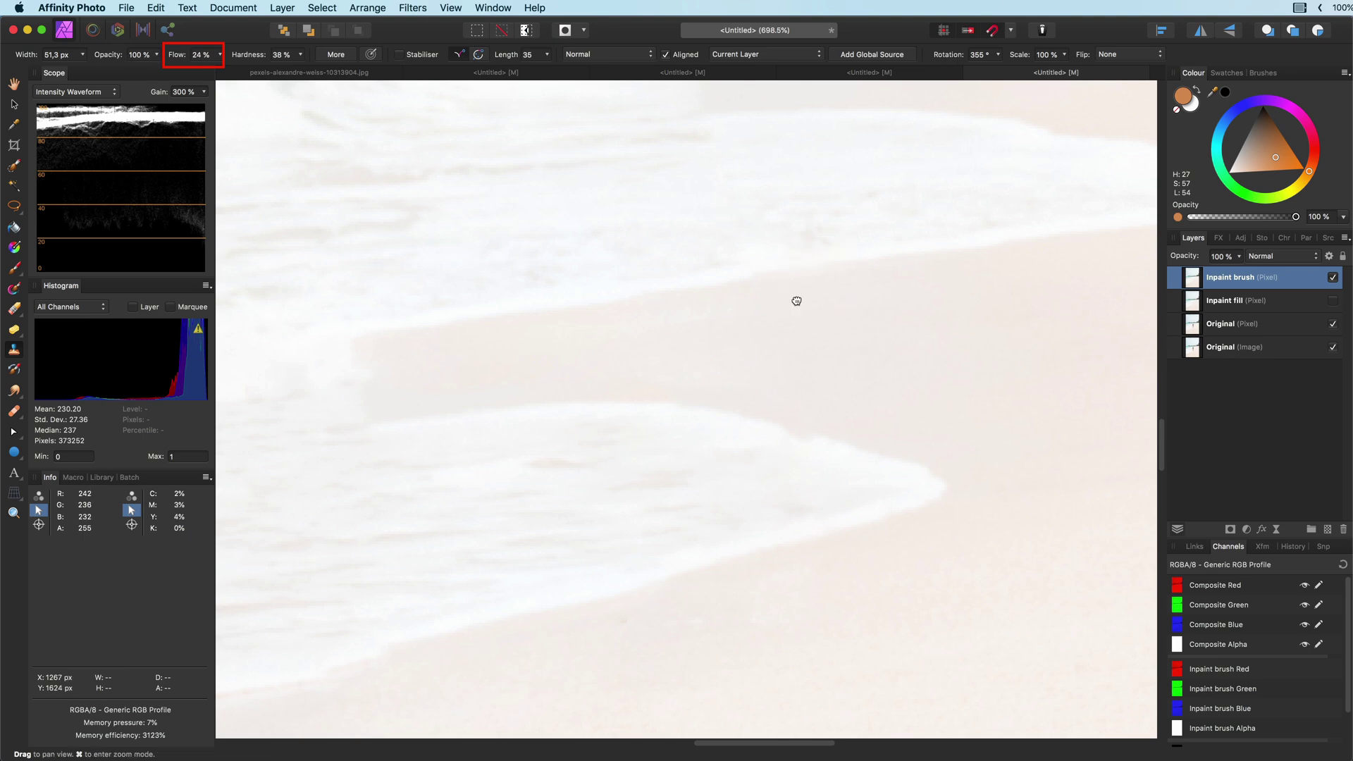
left_click_drag(544, 583, 795, 418)
scroll(719, 511, "down", 4)
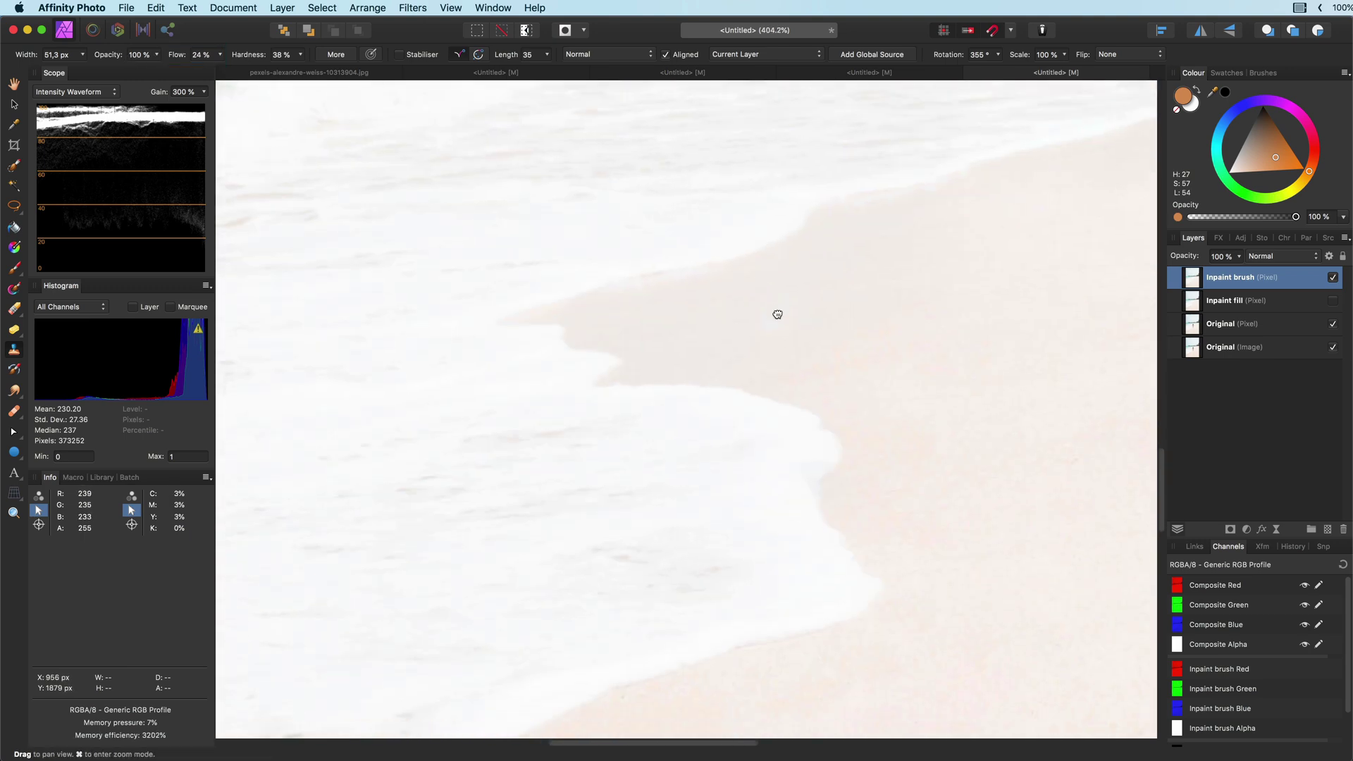
scroll(888, 411, "up", 2)
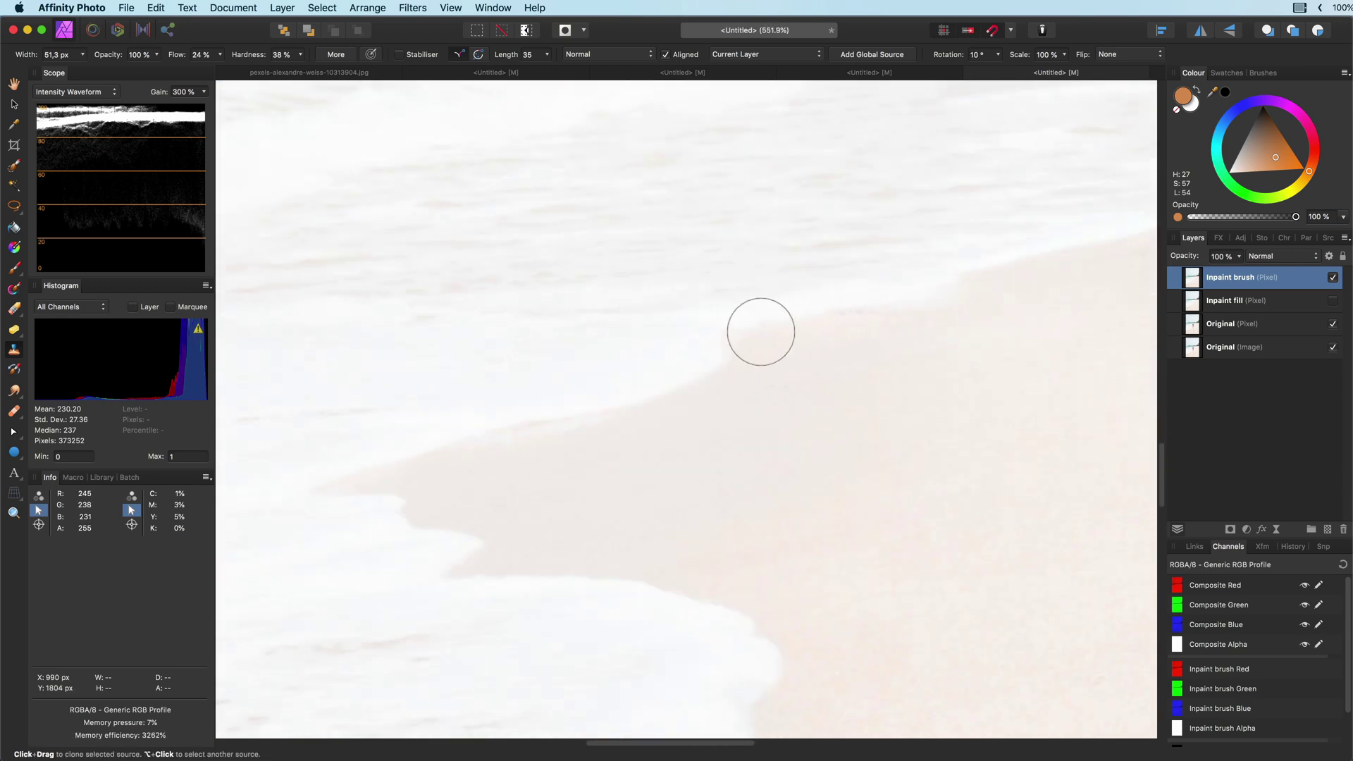
scroll(844, 384, "up", 3)
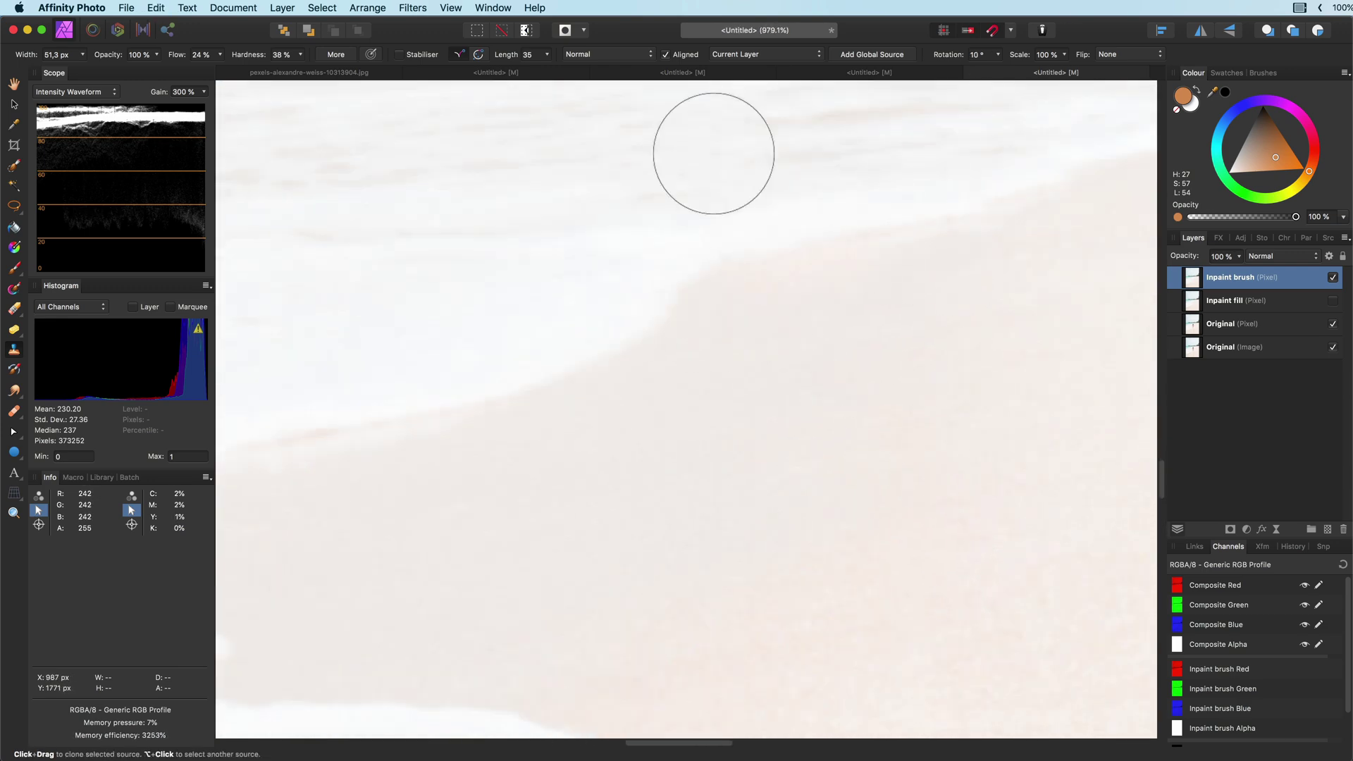
left_click(602, 56)
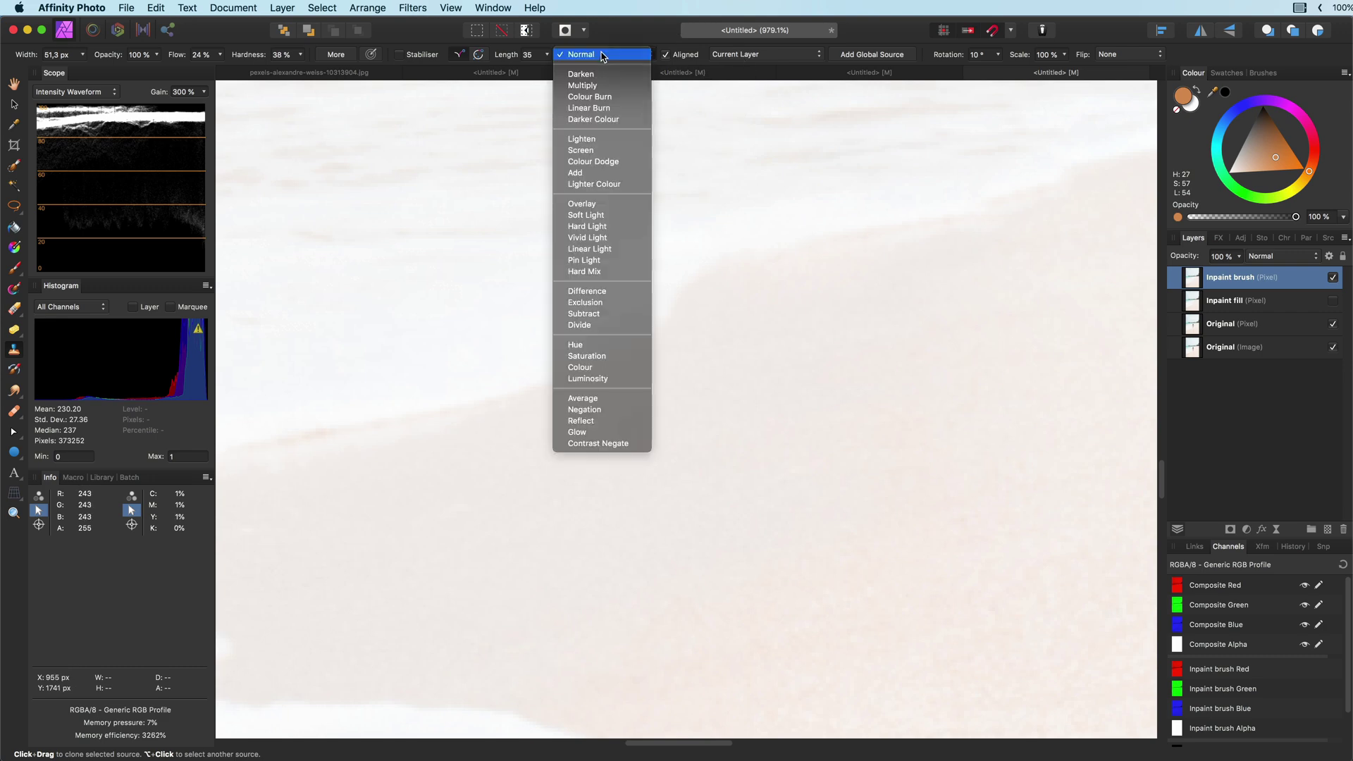
left_click(594, 379)
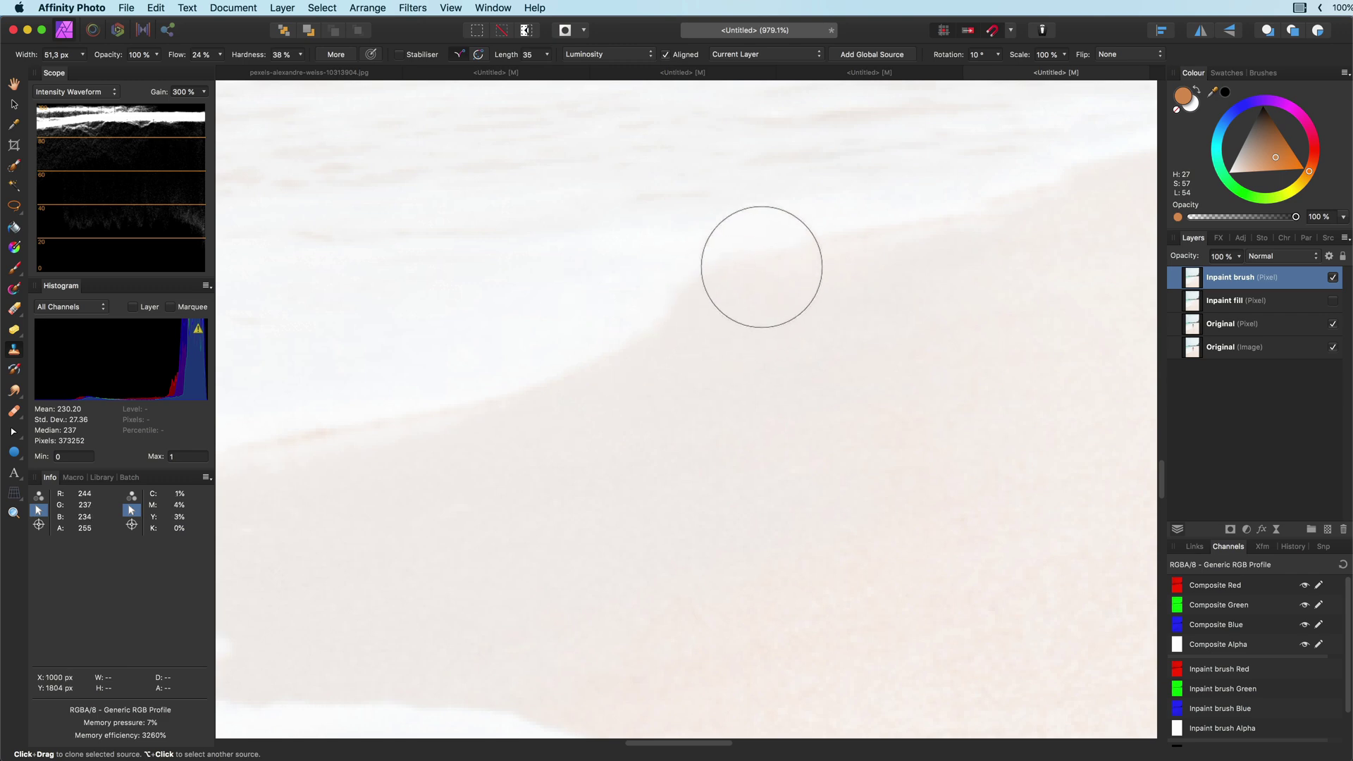
Step: Change the clone blend mode to Colour and fit the whole photo in the window
scroll(846, 478, "down", 5)
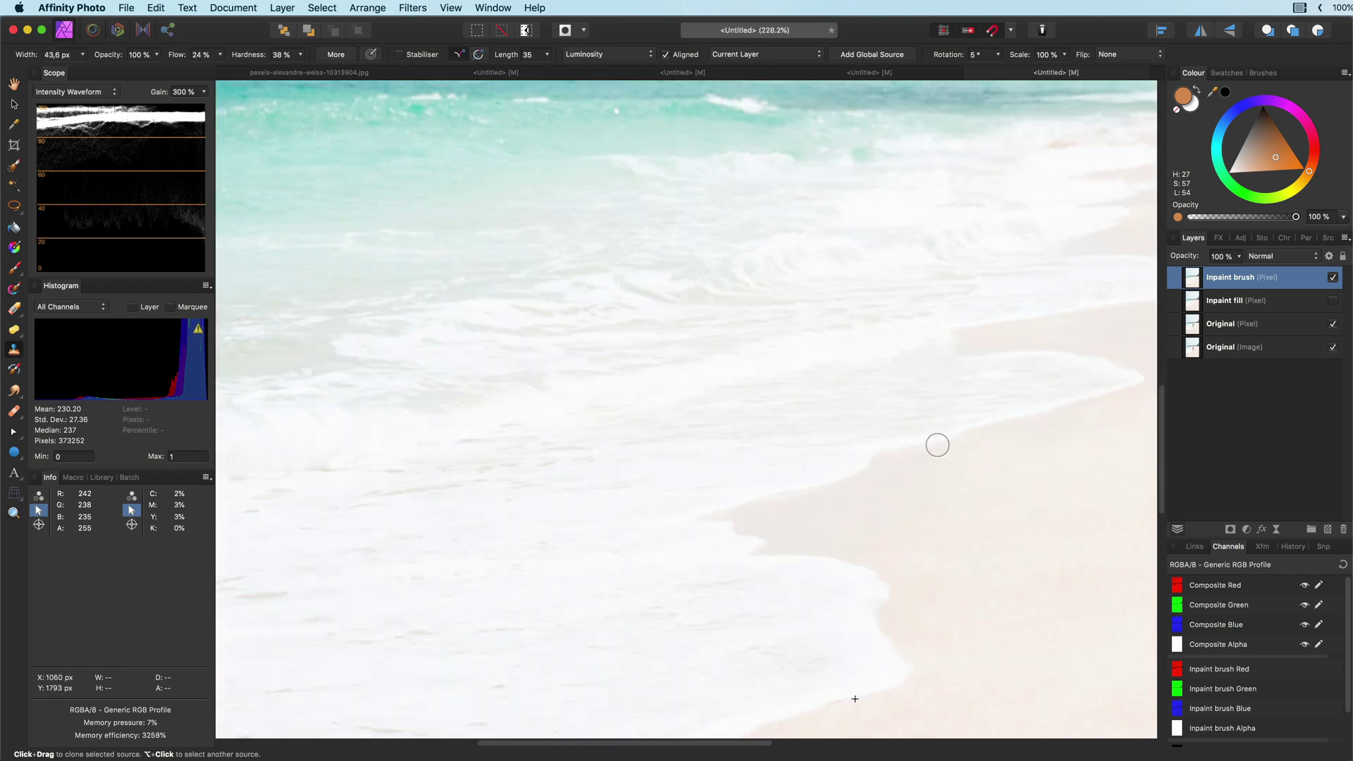
scroll(911, 527, "down", 2)
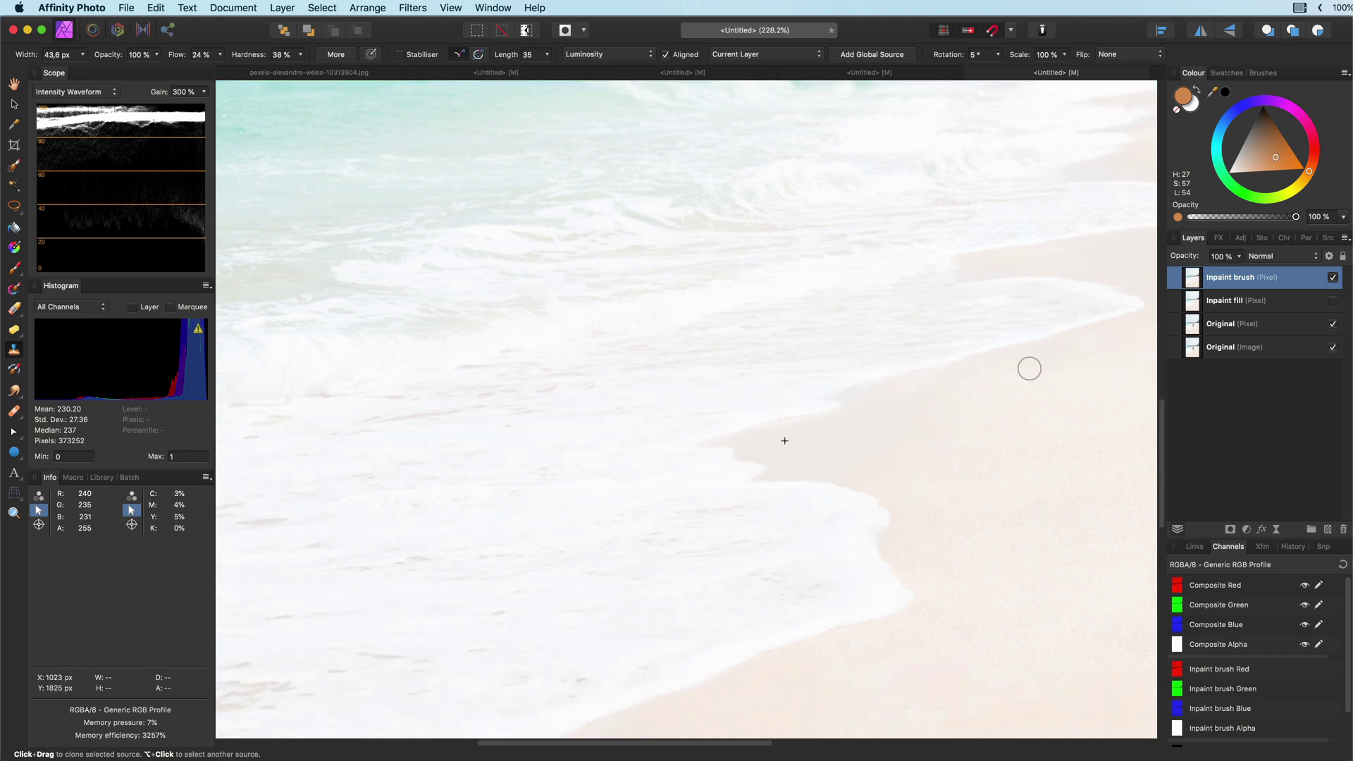
scroll(1020, 455, "down", 3)
scroll(895, 468, "up", 8)
left_click_drag(895, 468, 526, 536)
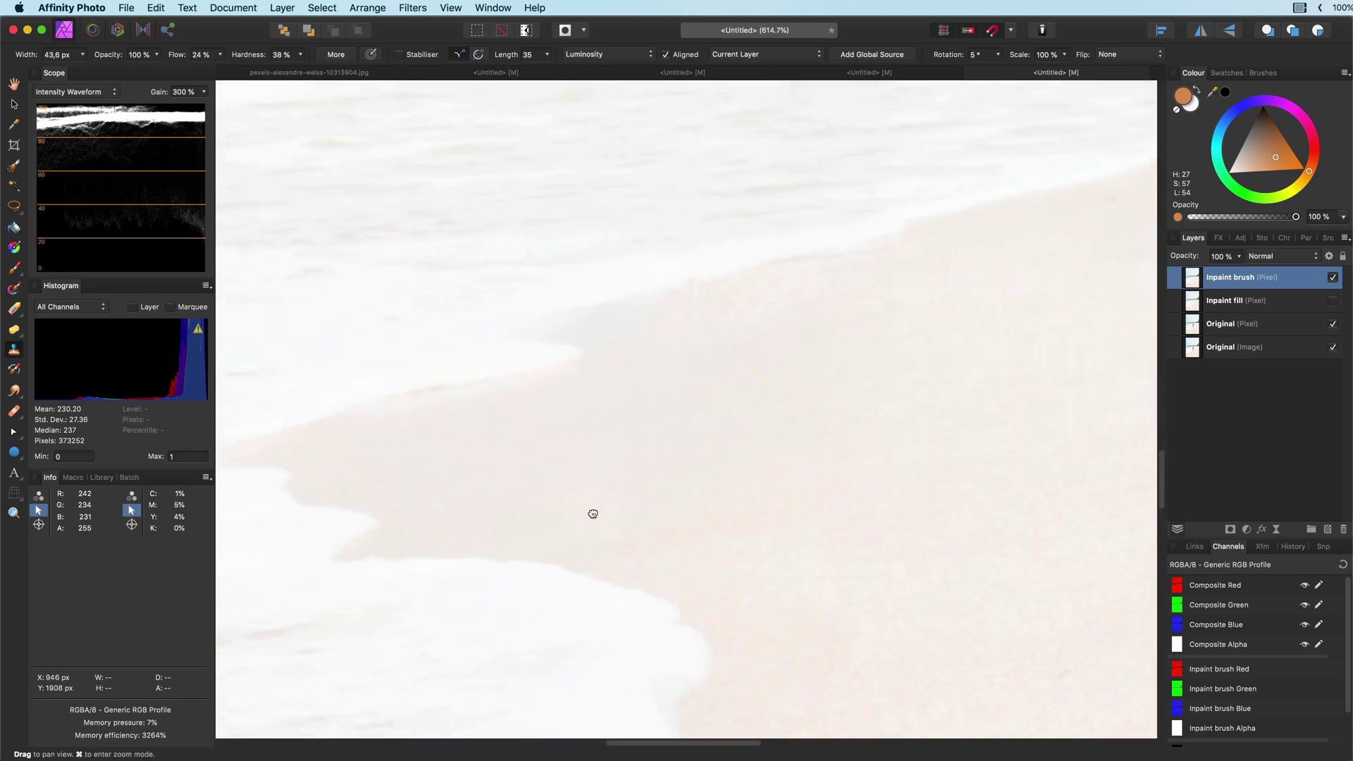
left_click(579, 56)
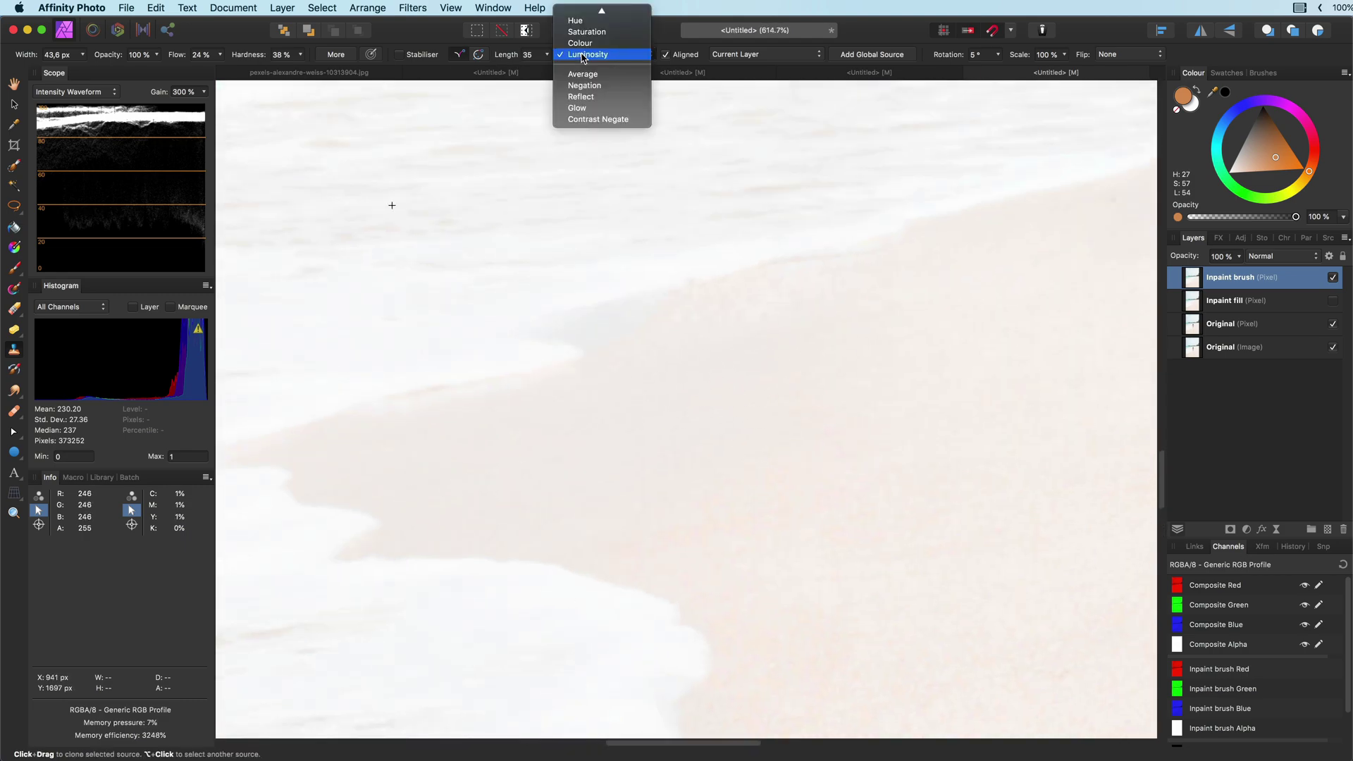
left_click(583, 43)
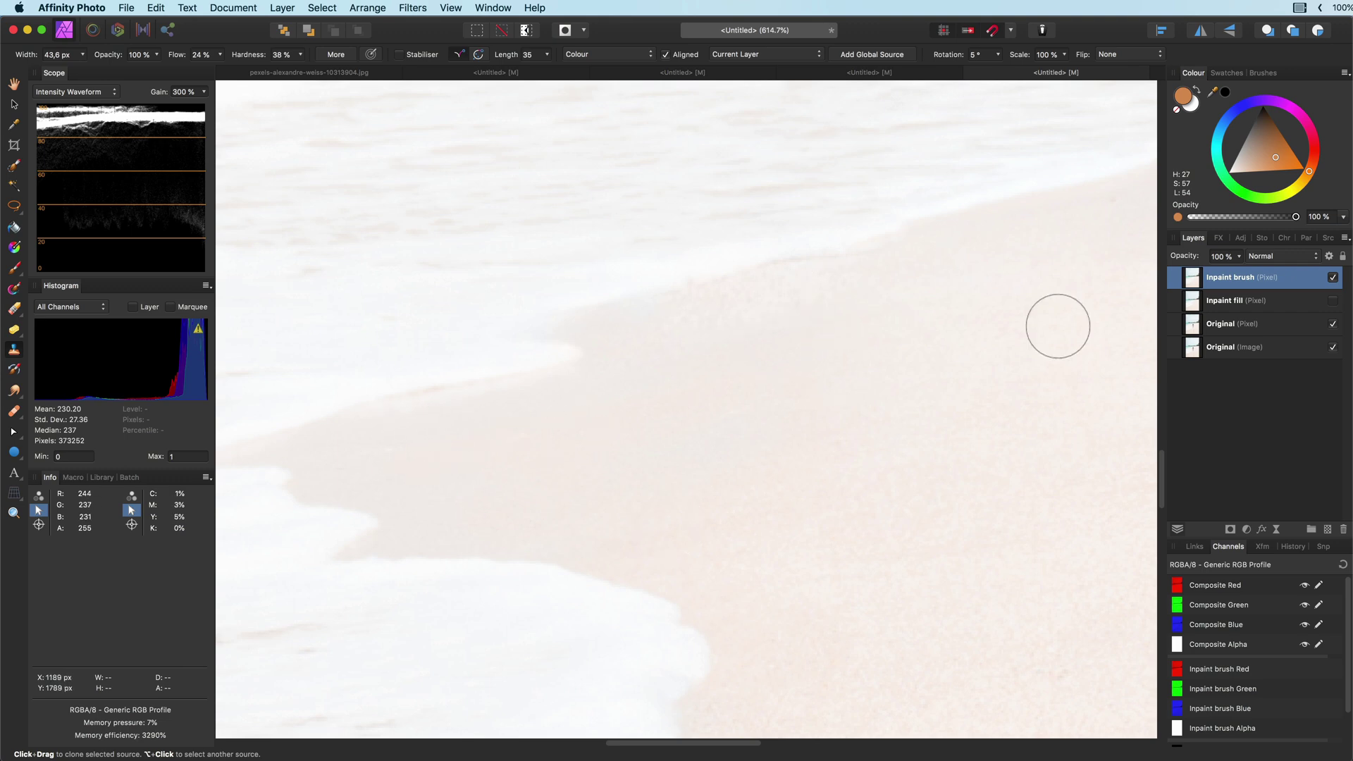
key("super+0")
Step: Toggle the Inpaint brush layer repeatedly to compare the retouch with the original
left_click(1333, 277)
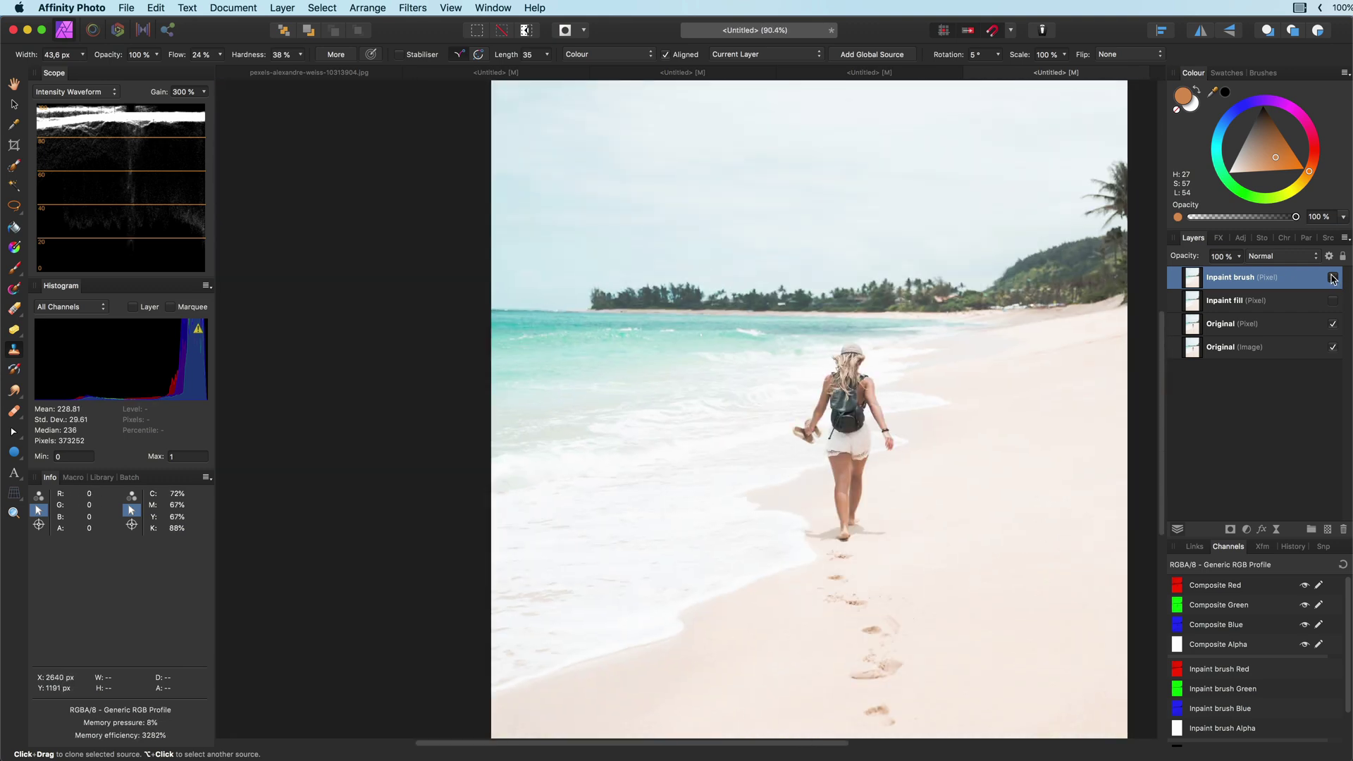
left_click(1333, 277)
left_click(1333, 277)
left_click(1333, 277)
left_click(1333, 280)
left_click(1333, 280)
scroll(921, 450, "up", 10)
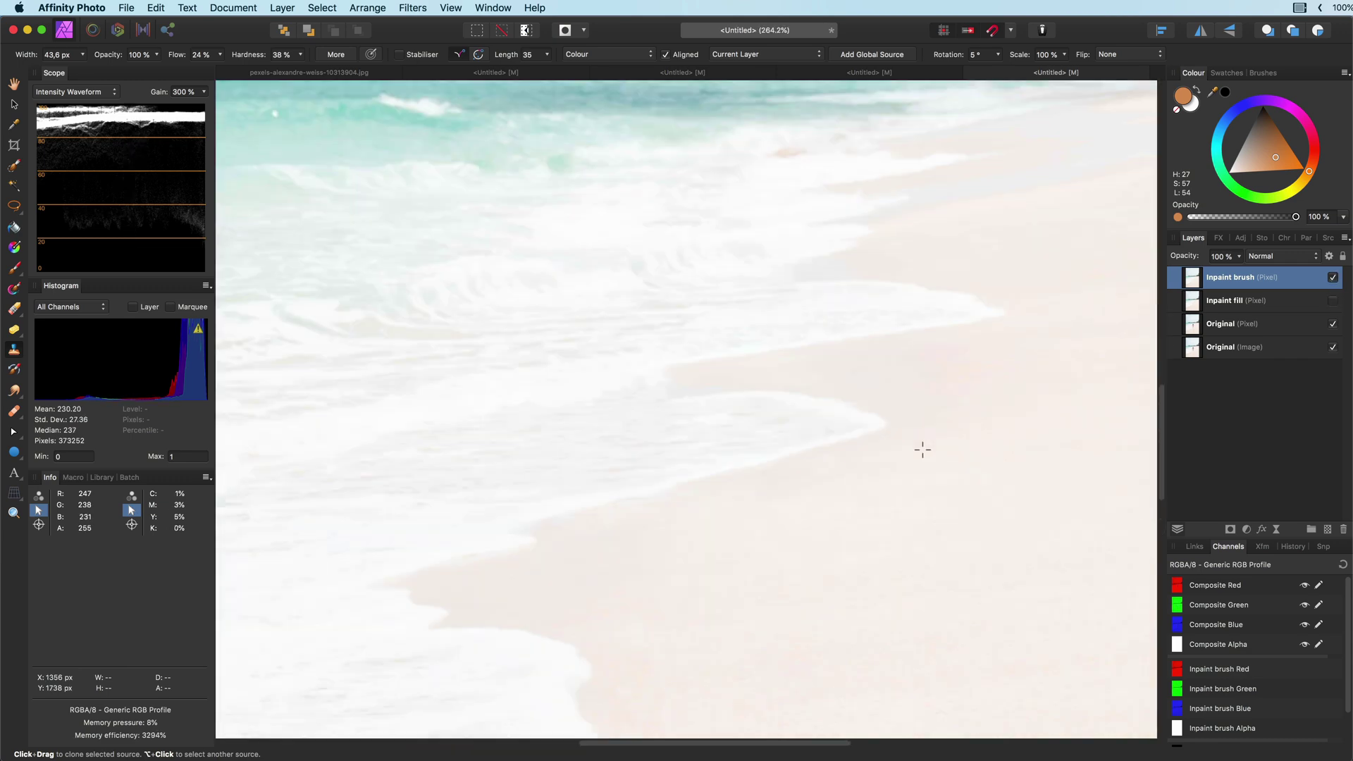
left_click(1333, 277)
left_click(1333, 277)
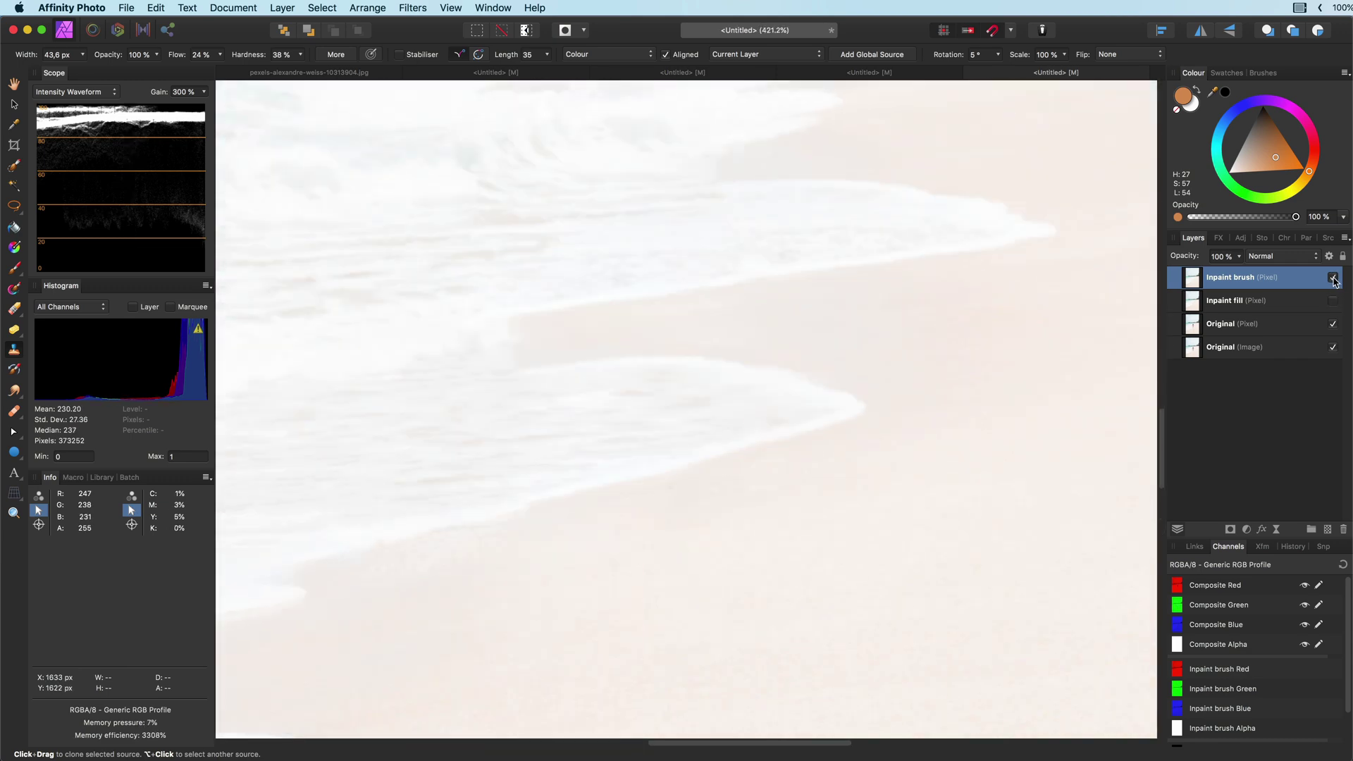
left_click(1332, 277)
left_click(1333, 277)
left_click(1333, 277)
left_click(1333, 277)
Step: Set cloning to sample all layers with Normal blending, testing and undoing one stroke
left_click(771, 54)
left_click(771, 99)
left_click(611, 54)
left_click(599, 11)
left_click_drag(776, 379, 880, 378)
key("super+z")
Step: Try and undo a clone dab near the wave tip, then hide the retouch layer
left_click(1328, 238)
scroll(846, 398, "down", 5)
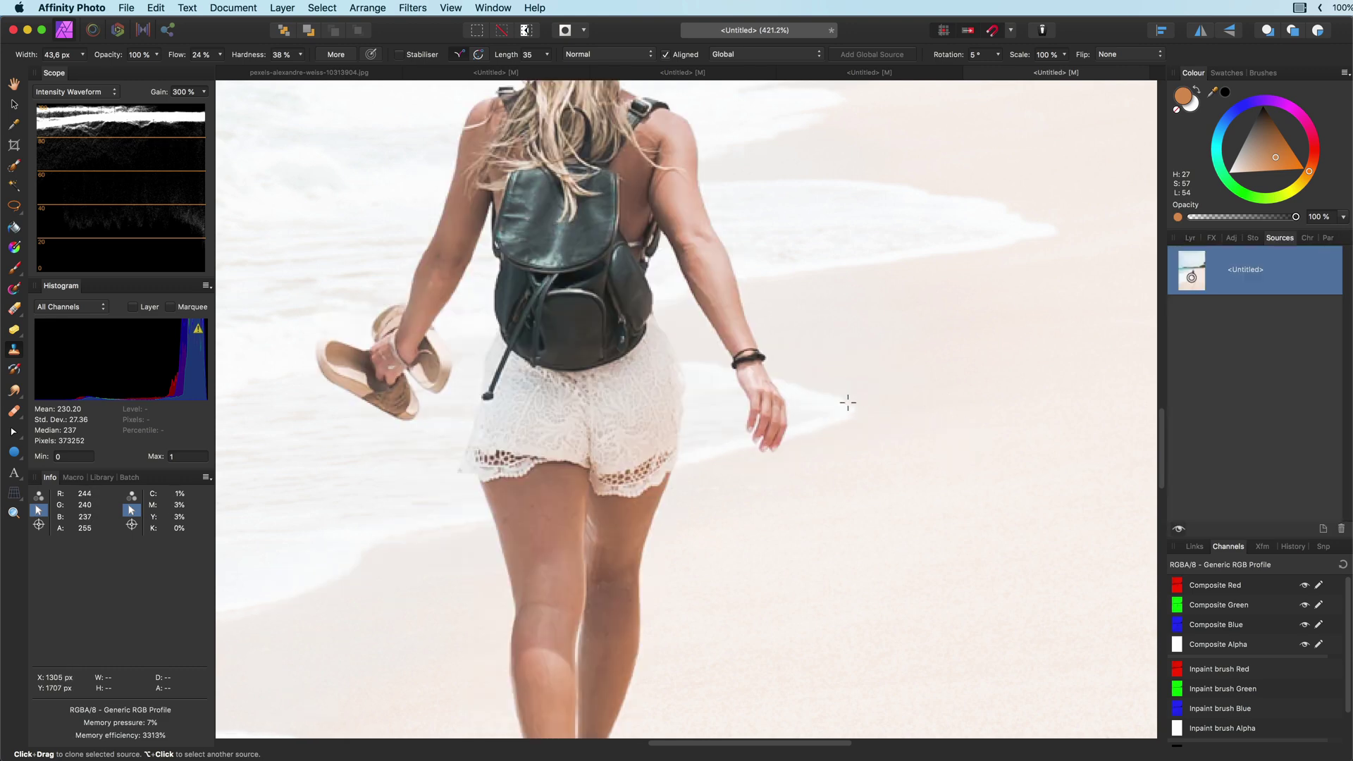
scroll(961, 429, "up", 8)
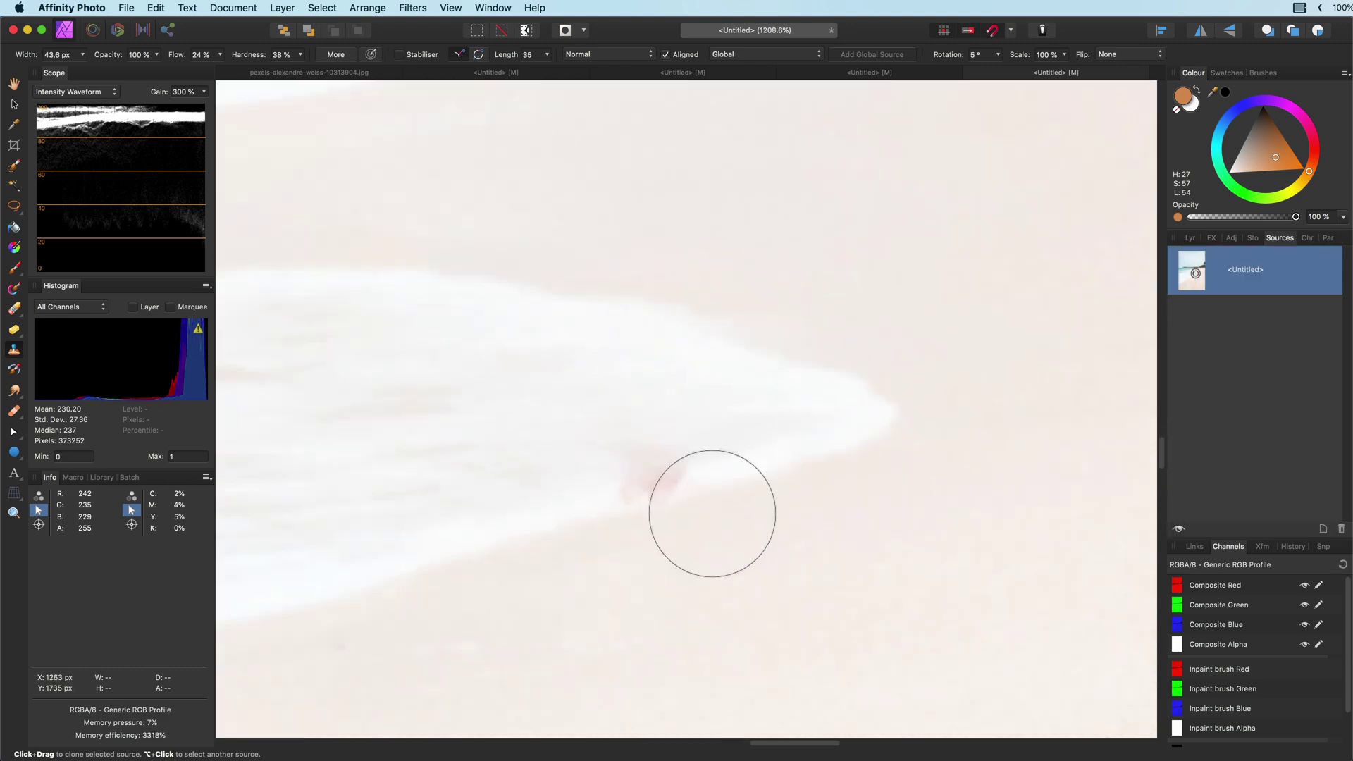
scroll(927, 508, "down", 8)
left_click(842, 512)
key("super+z")
scroll(1003, 577, "down", 10)
left_click(1190, 237)
left_click(1333, 278)
left_click(1333, 277)
left_click(1333, 278)
left_click(1333, 278)
Step: Switch to the portrait photo document
left_click(681, 72)
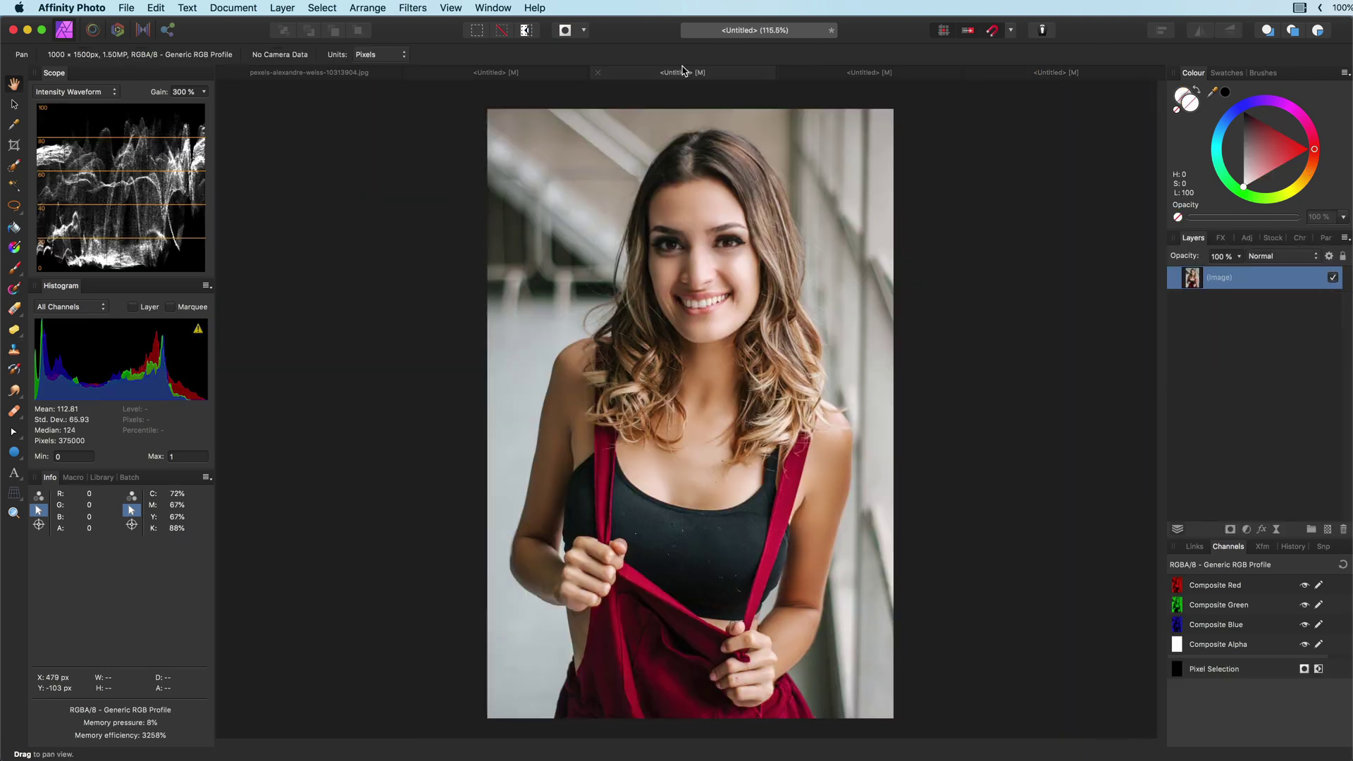
scroll(693, 591, "up", 10)
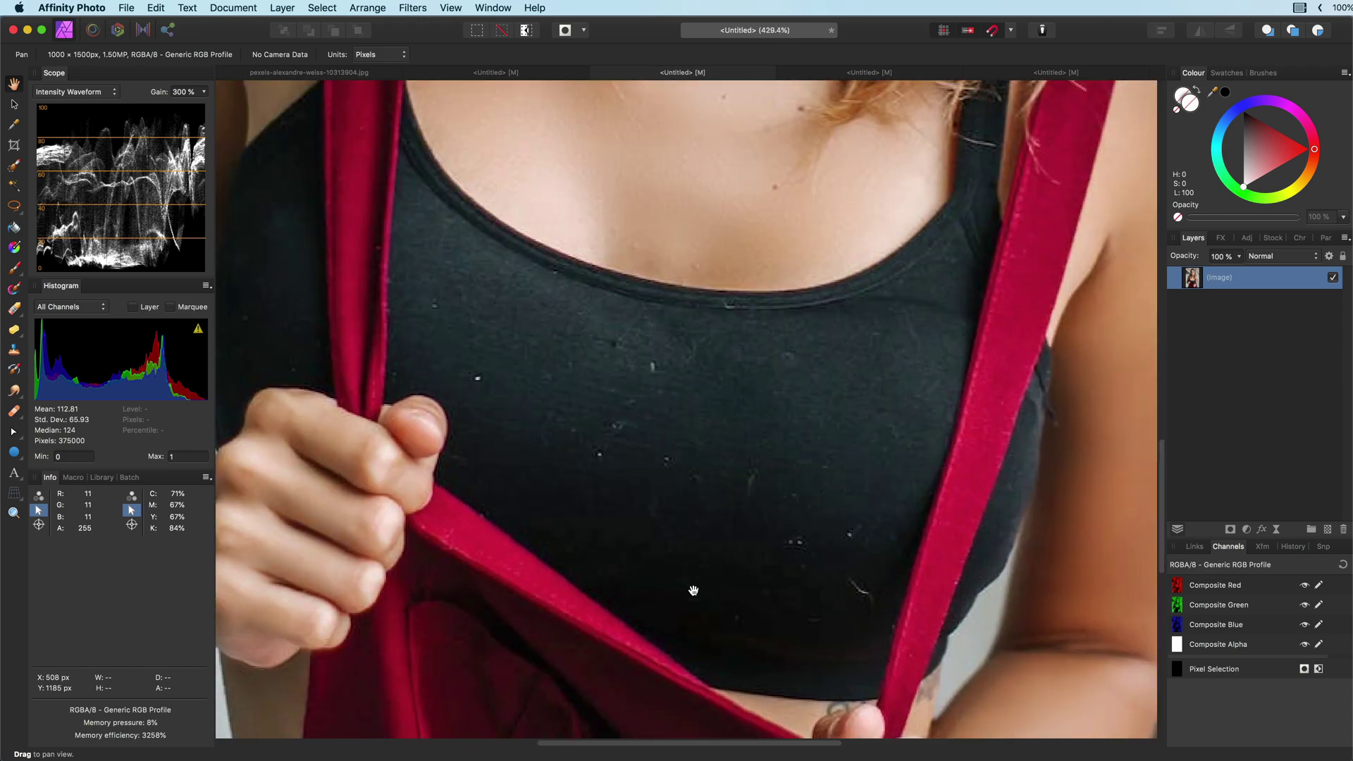
scroll(815, 612, "up", 5)
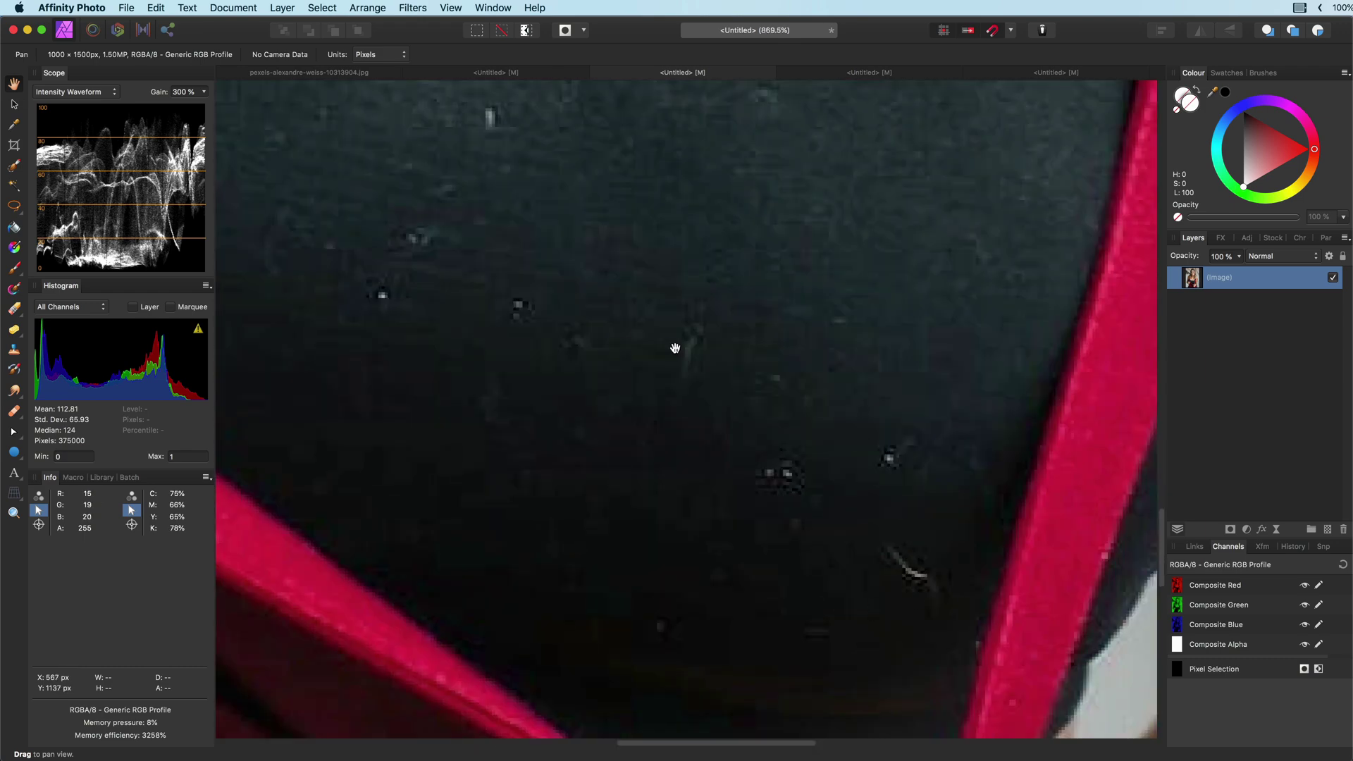
scroll(800, 501, "down", 8)
Step: Inpaint away the dust speck and scratch on the woman's black top
left_click(15, 412)
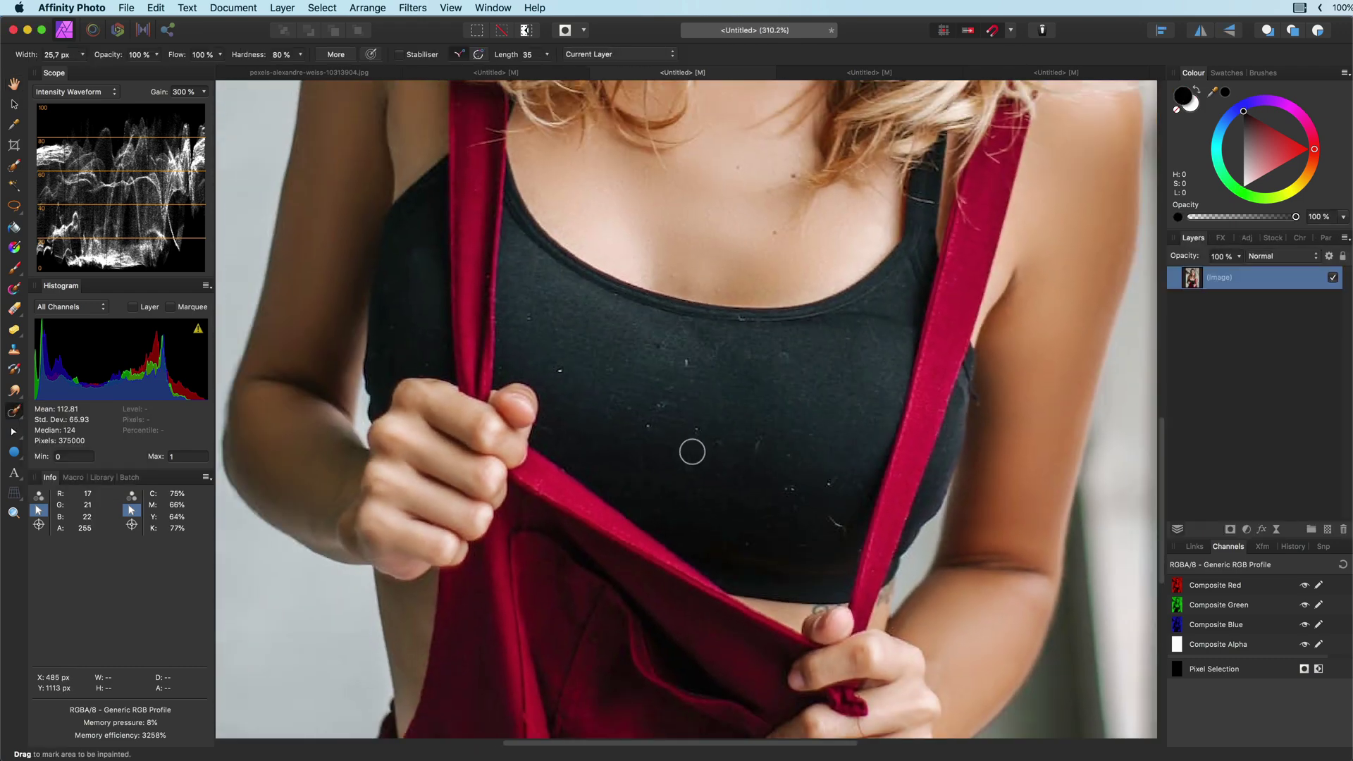
left_click(687, 365)
left_click(830, 522)
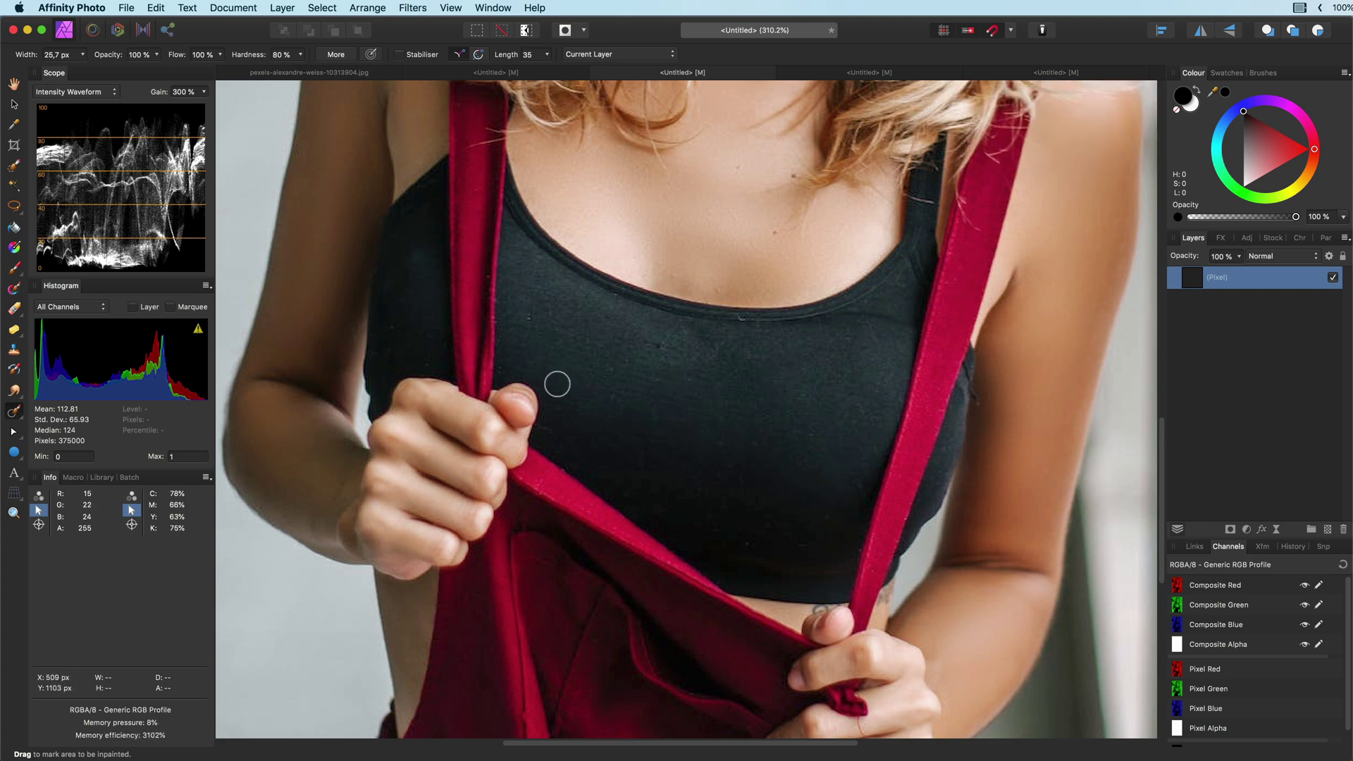
scroll(765, 449, "up", 2)
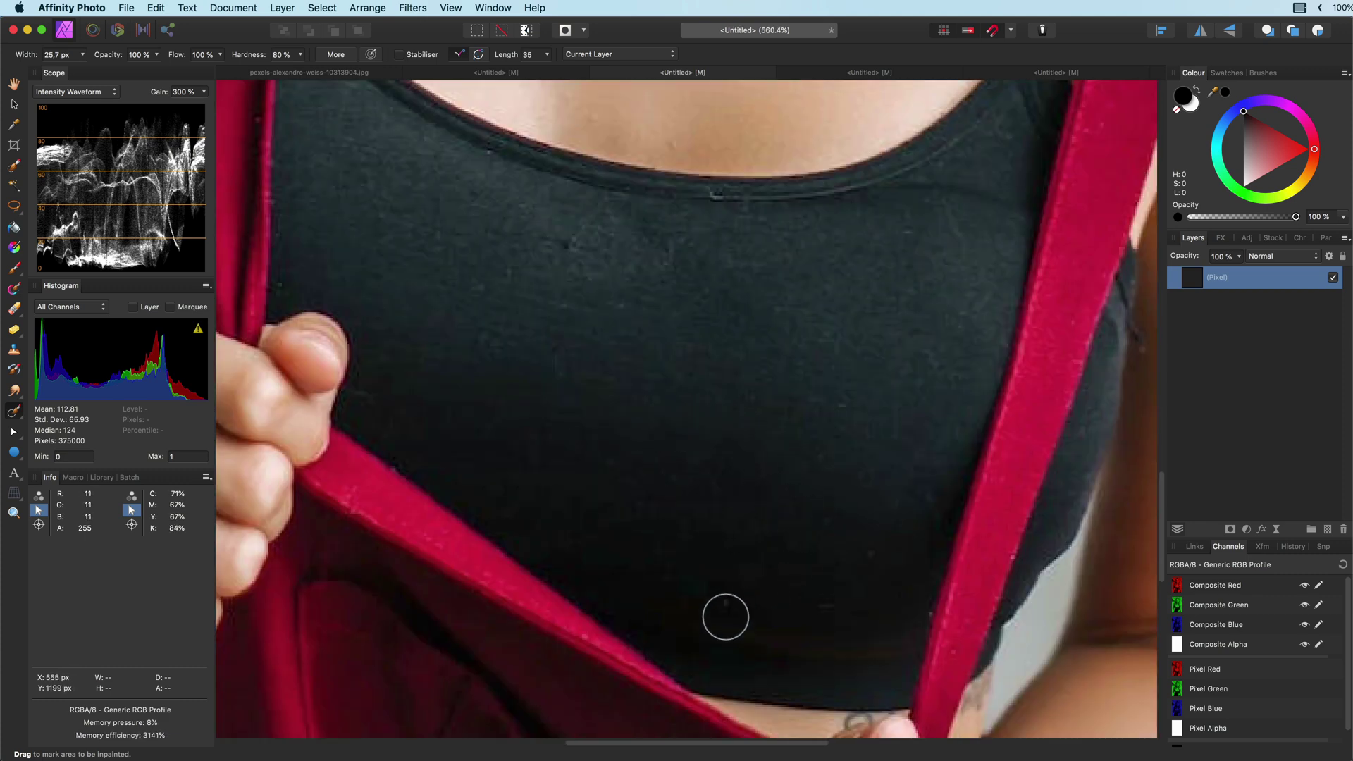
scroll(750, 435, "down", 4)
scroll(718, 450, "down", 2)
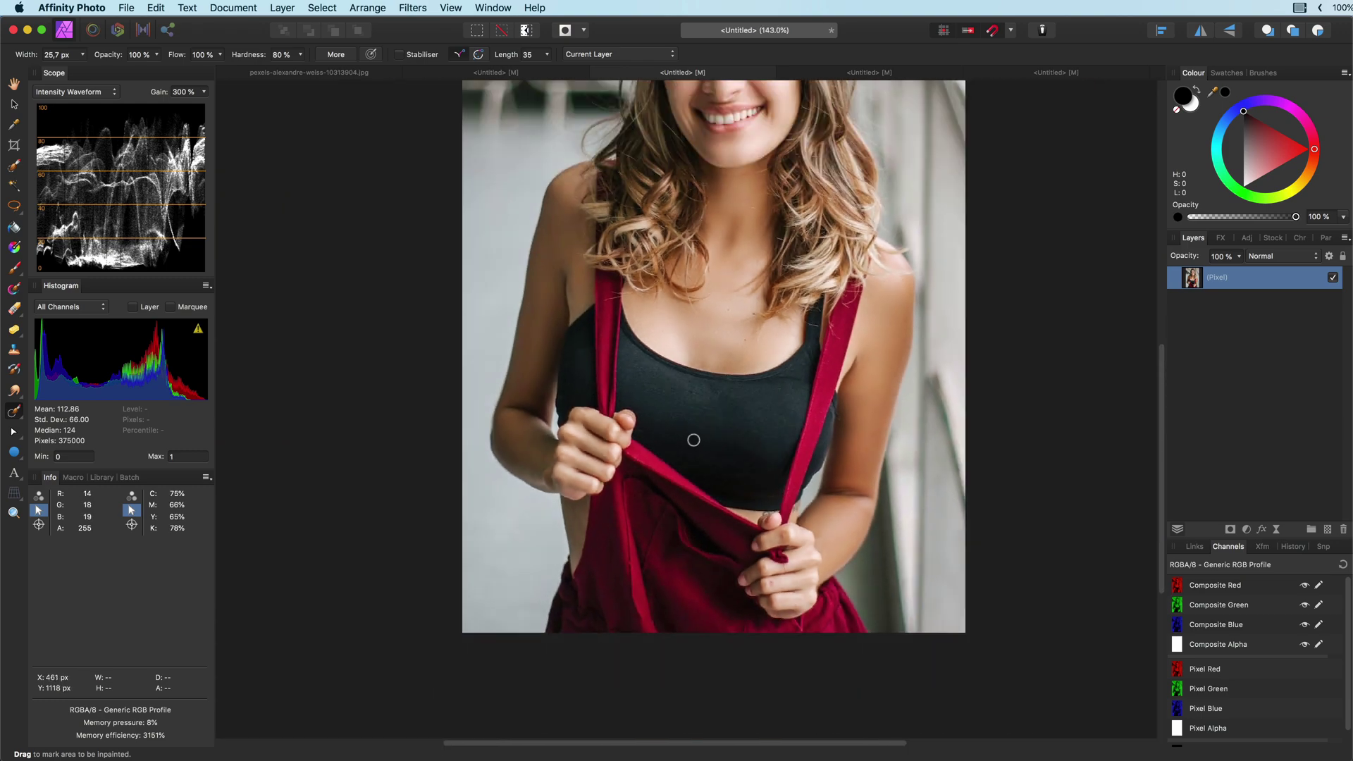
scroll(694, 440, "down", 1)
scroll(723, 289, "up", 2)
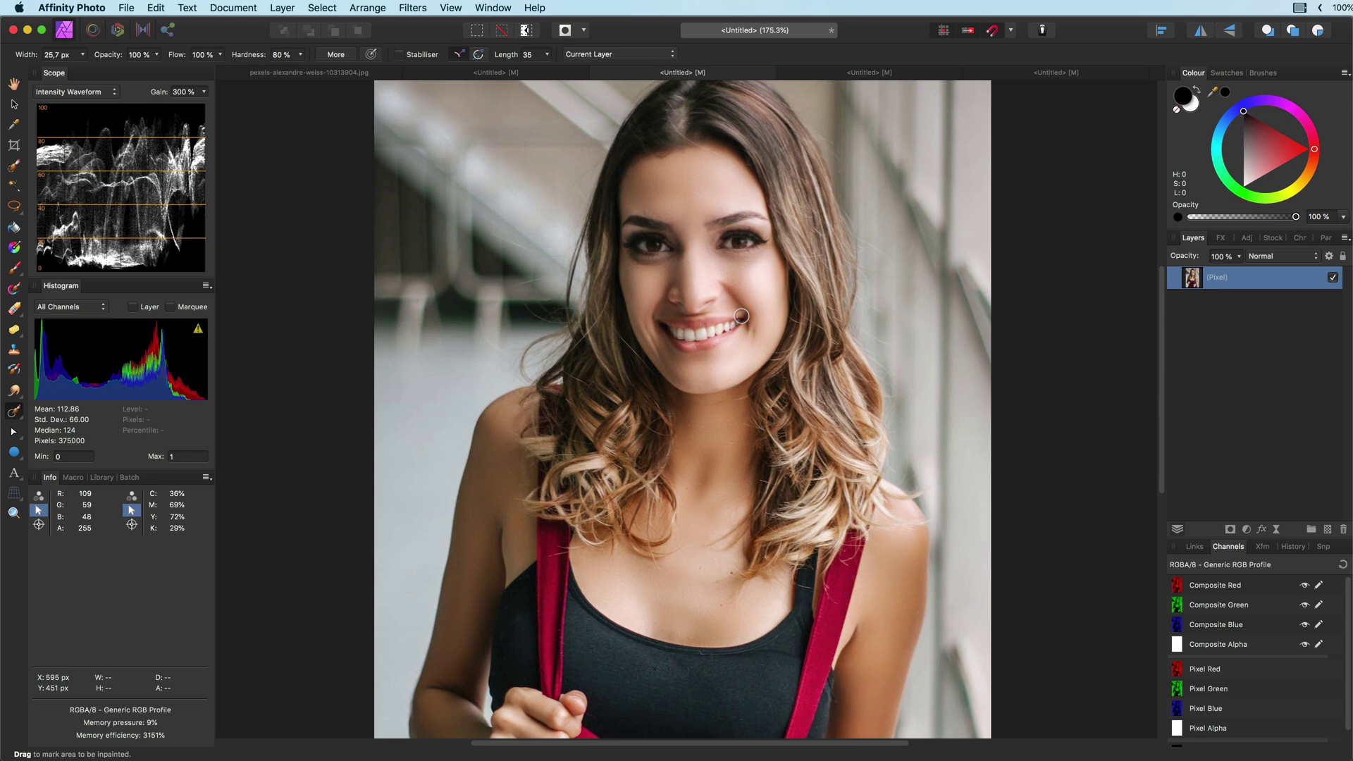
scroll(679, 499, "down", 1)
Step: Pan up toward the face and add a new empty pixel layer to the portrait
left_click_drag(652, 652, 645, 466)
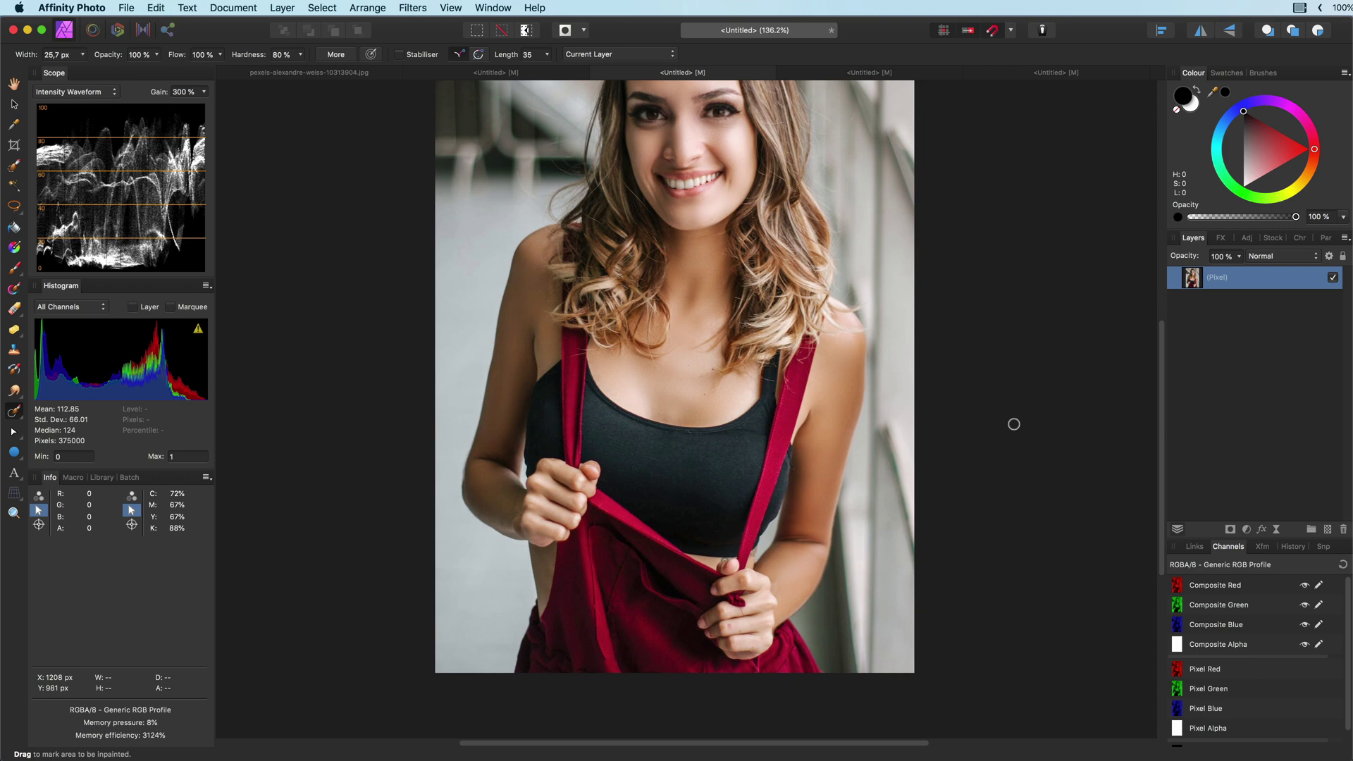
key("super+shift+n")
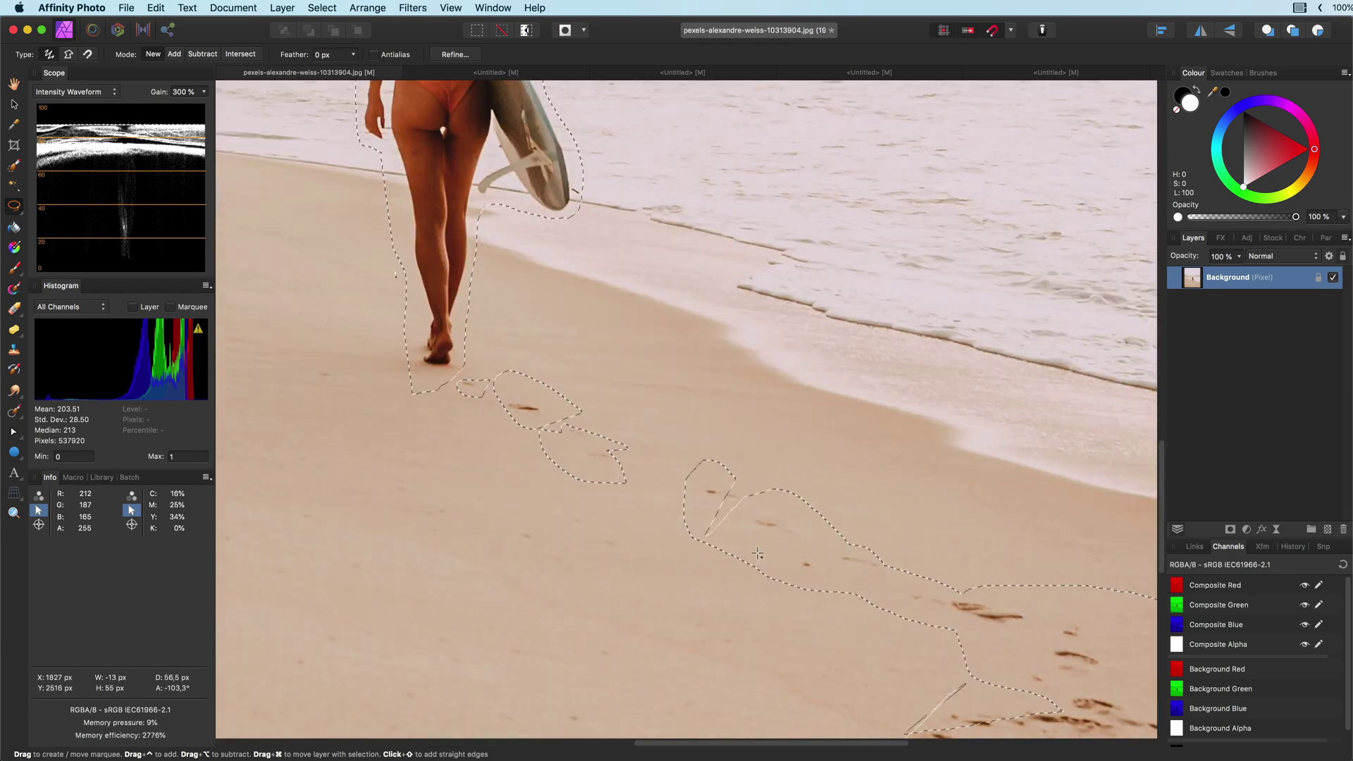
Step: Duplicate the Background layer, inpaint the painted surfer area, and reset brush blending to Normal
left_click(157, 8)
left_click(172, 238)
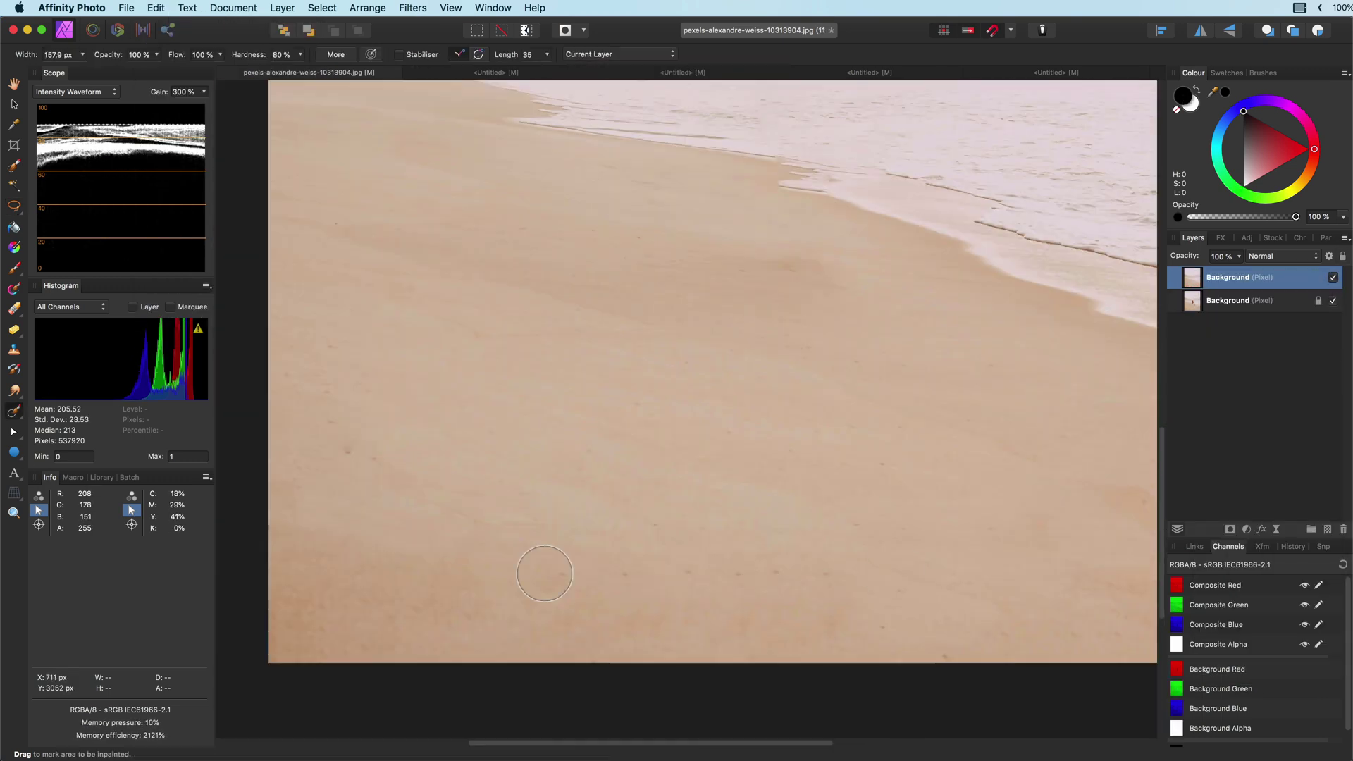
left_click(903, 511)
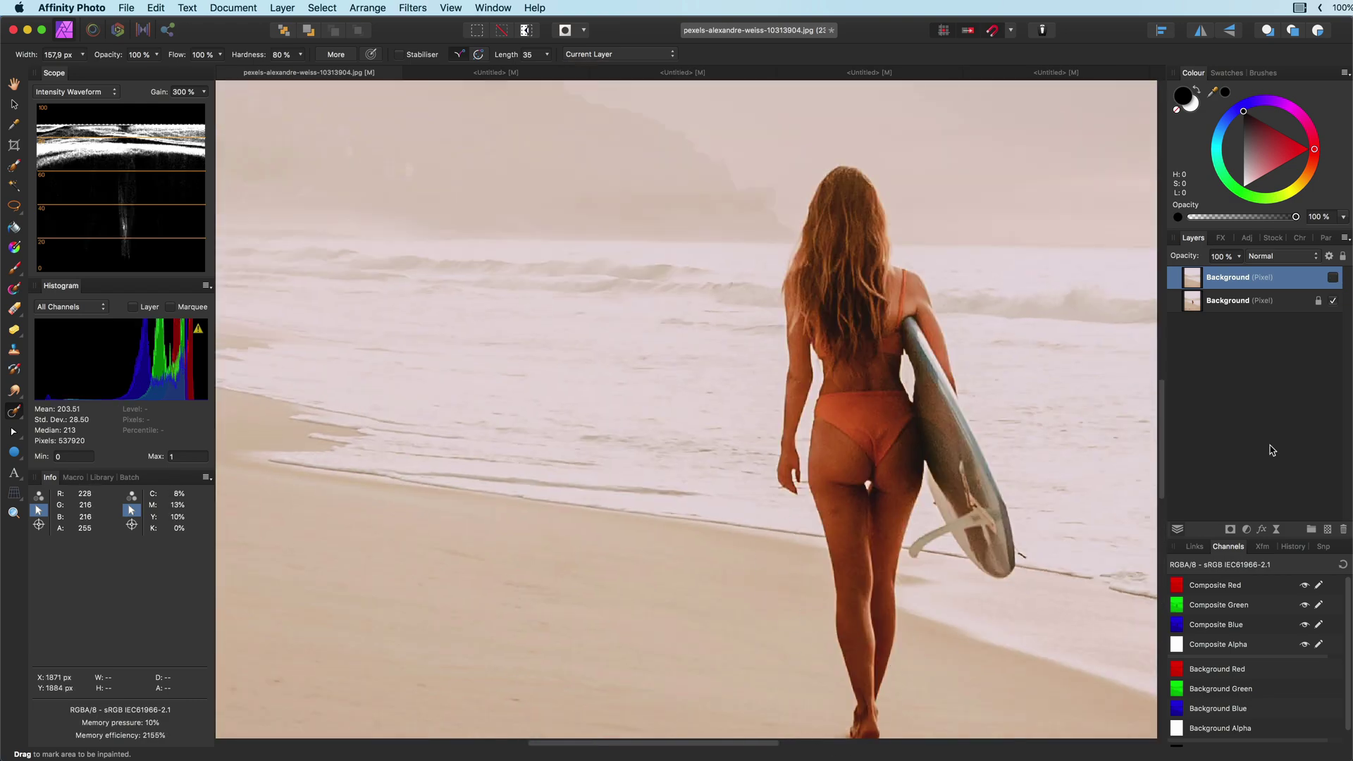
left_click(1333, 277)
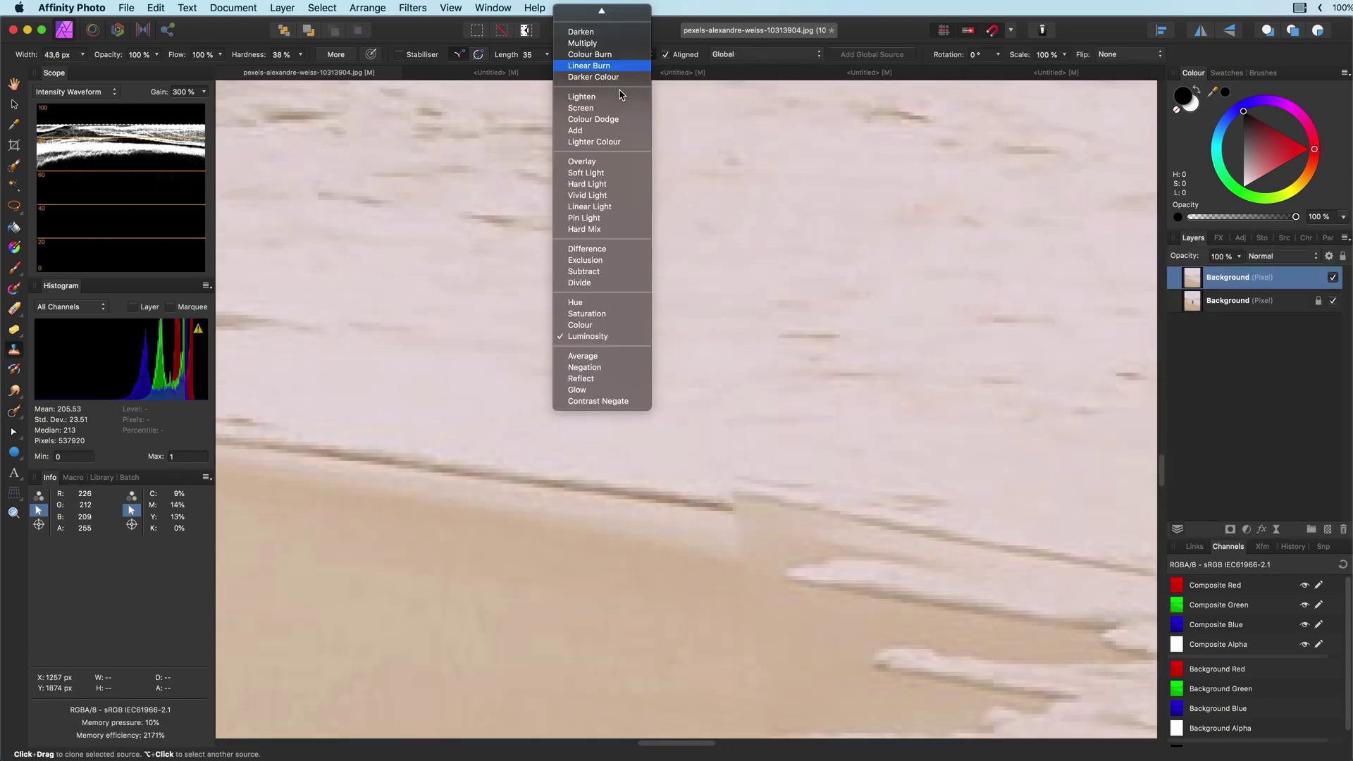
left_click(599, 25)
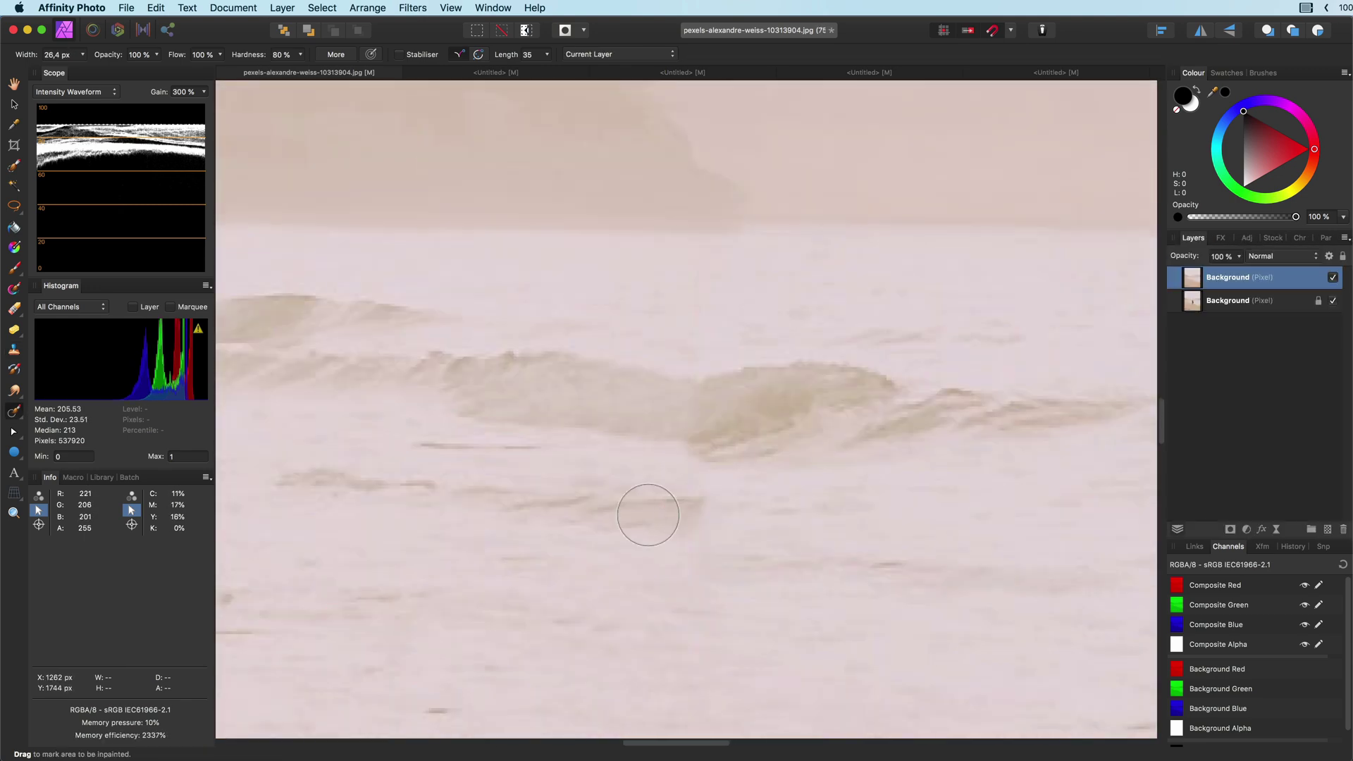
Step: Switch to the Clone Brush and try cloning water over the dark streak, then undo it
key("s")
left_click(667, 499, "alt")
left_click_drag(728, 510, 732, 501)
key("super+z")
key("super+z")
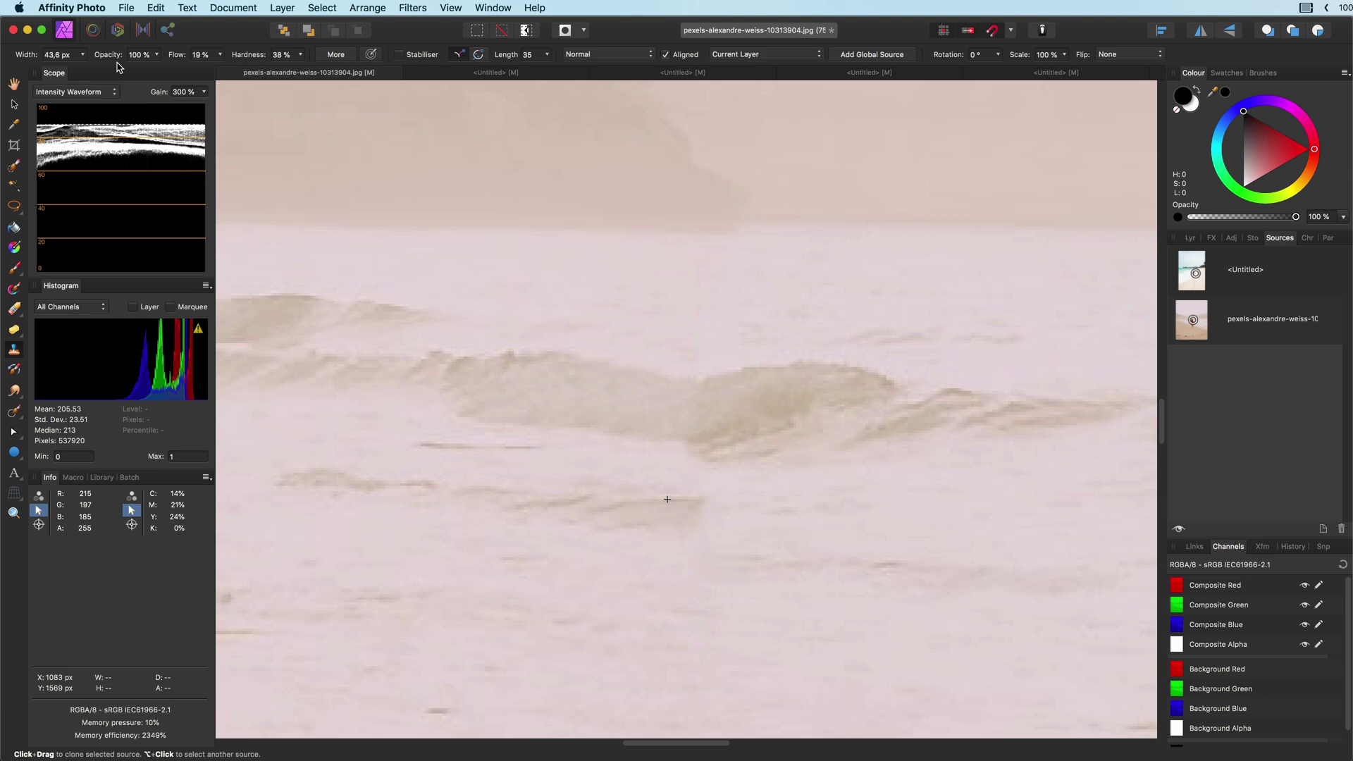
Step: Clone clean water over the right end of the wave streak with a smaller brush
scroll(708, 495, "up", 3)
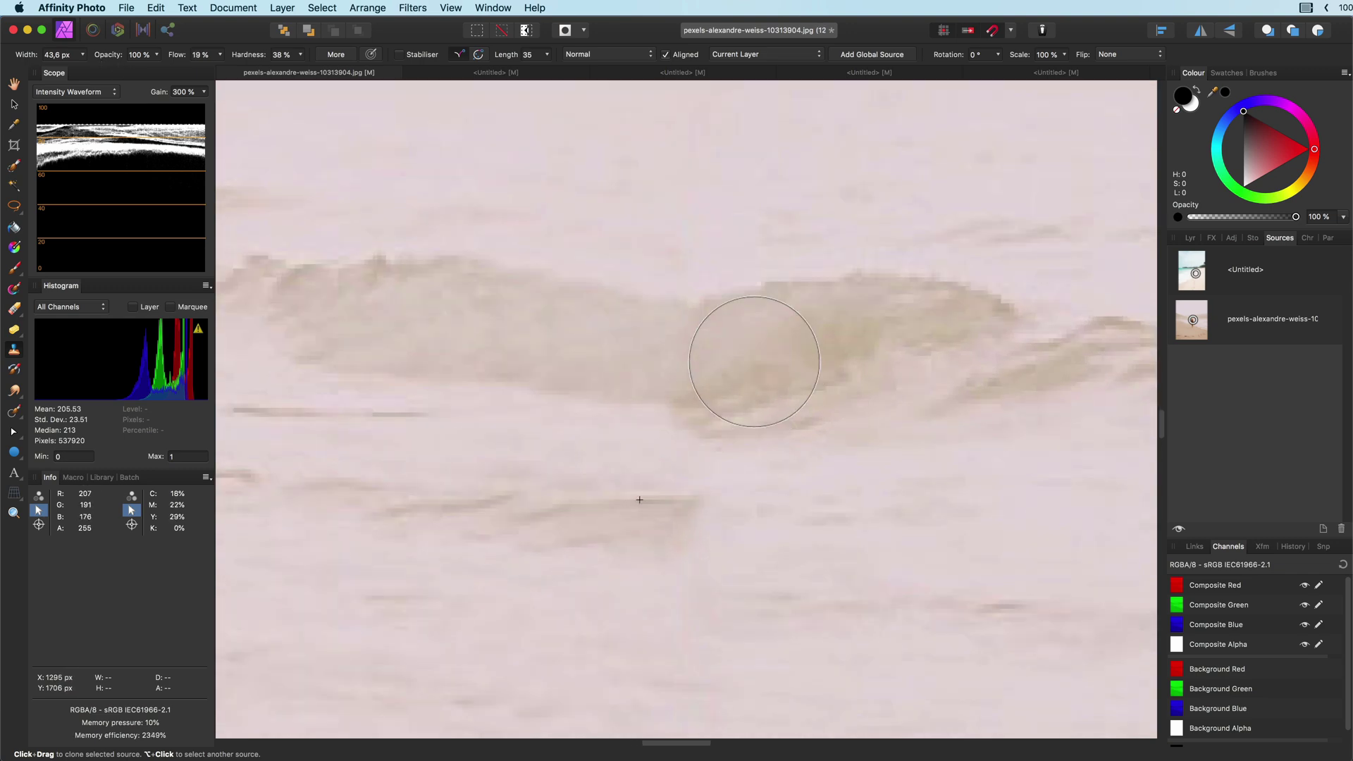
left_click_drag(746, 530, 759, 509)
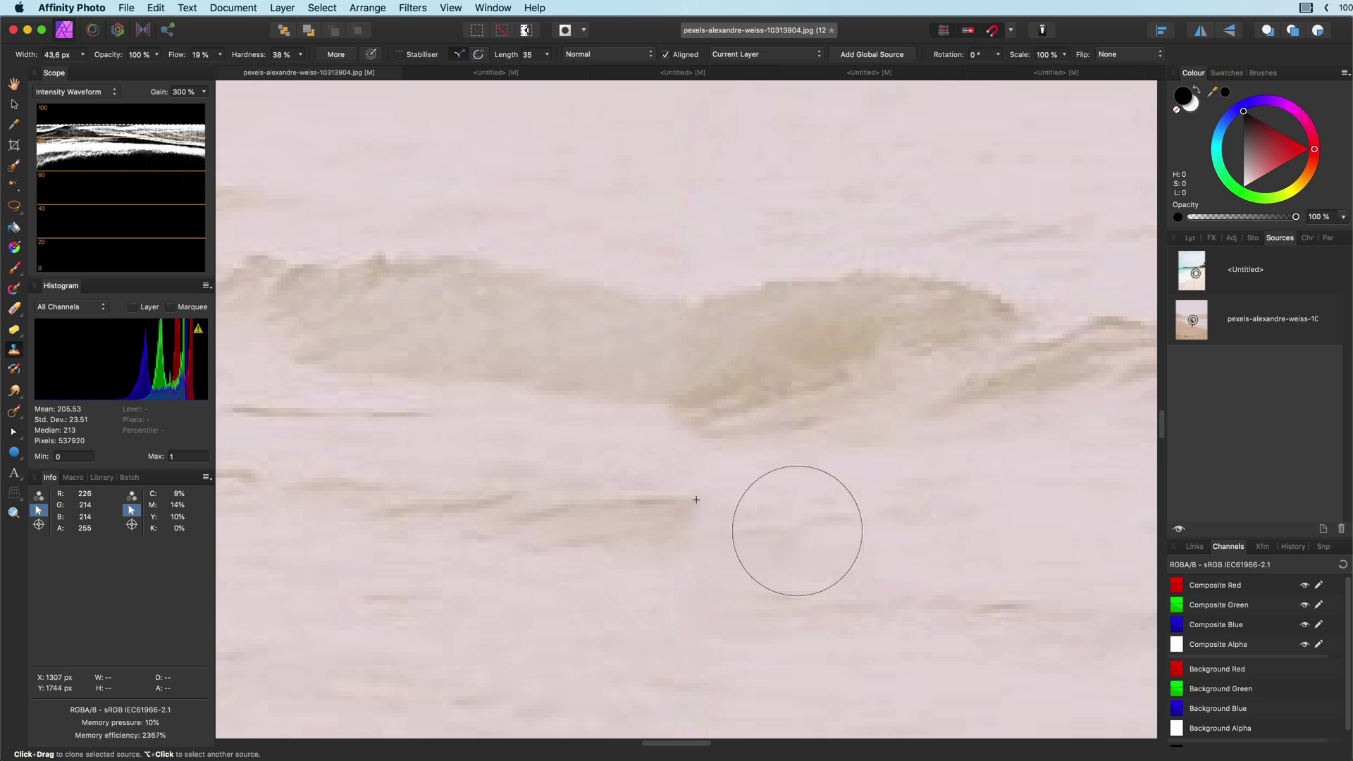
left_click(525, 541, "alt")
key("bracketleft")
key("bracketleft")
mouse_move(728, 515)
left_mouse_down()
mouse_move(645, 564)
mouse_move(848, 542)
mouse_move(720, 524)
mouse_move(815, 514)
left_mouse_up()
left_click(567, 480, "alt")
left_click(480, 501, "alt")
Step: Paint cloned clean water over the lower streak and the dark patch in the wave
scroll(1022, 546, "down", 5)
scroll(975, 596, "up", 2)
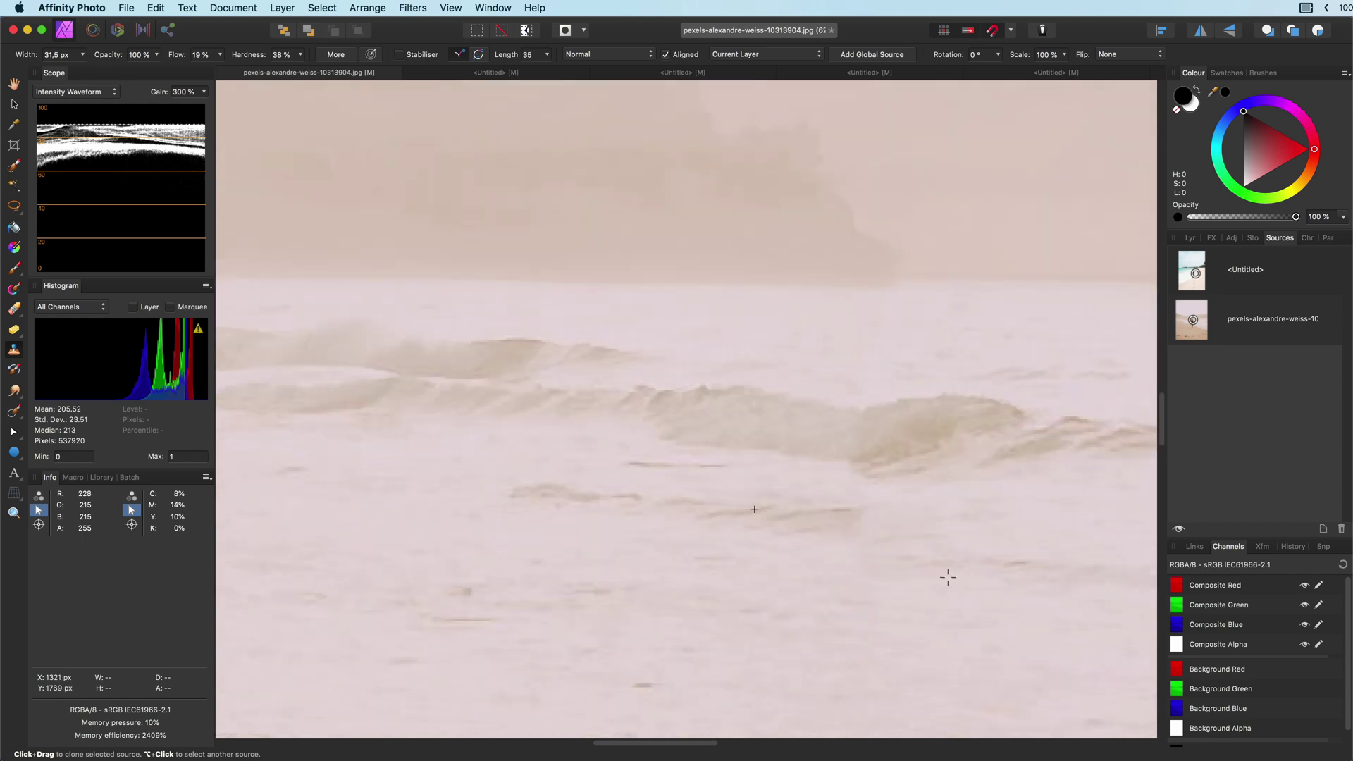
scroll(948, 578, "up", 2)
mouse_move(811, 466)
left_mouse_down()
mouse_move(804, 497)
mouse_move(874, 451)
left_mouse_up()
left_click(586, 428, "alt")
left_click(759, 367, "alt")
mouse_move(837, 381)
left_mouse_down()
mouse_move(839, 329)
mouse_move(819, 392)
left_mouse_up()
left_click(506, 353, "alt")
left_click_drag(843, 329, 900, 275)
Step: Sample a fresh clone source on the wave and pan down to the shoreline and beach
scroll(617, 379, "down", 2)
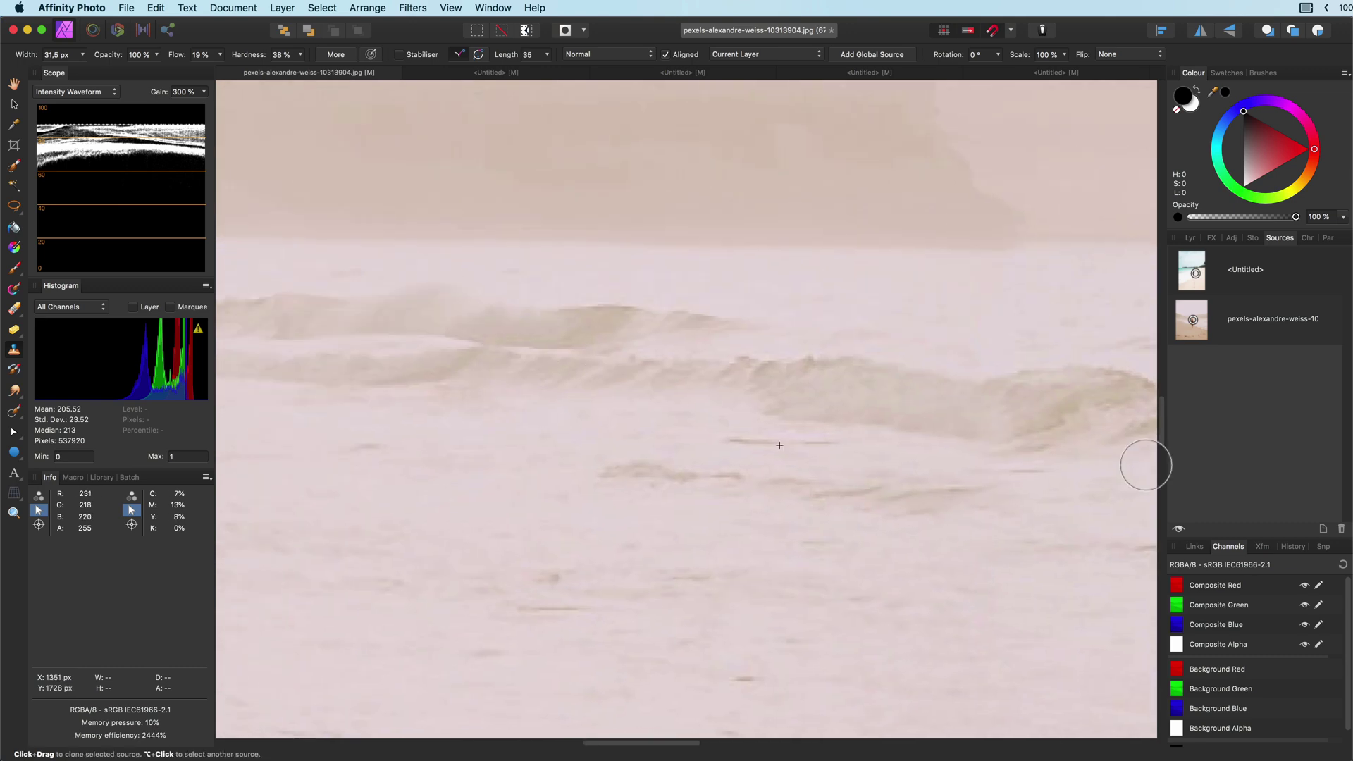
scroll(705, 564, "down", 5)
scroll(822, 553, "up", 7)
left_click(949, 437, "alt")
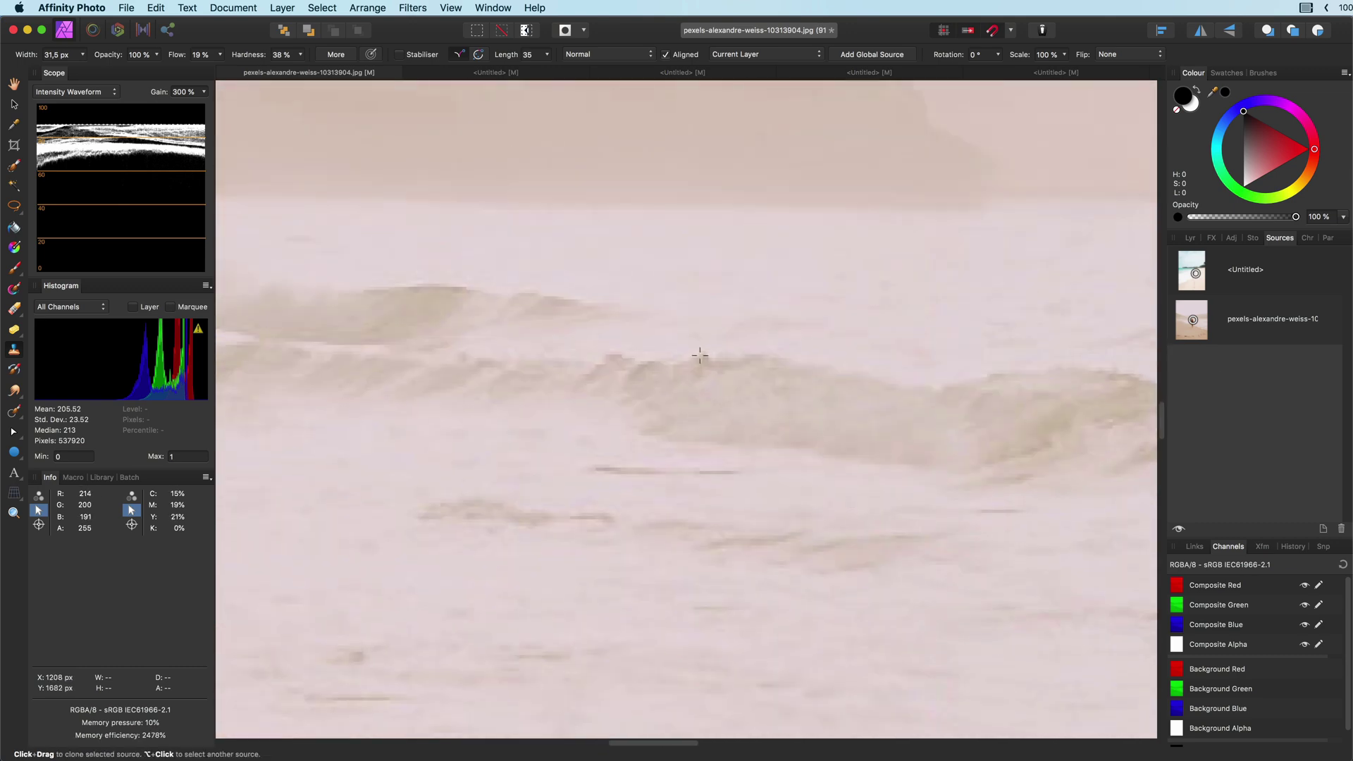
left_click(895, 367)
left_click_drag(1114, 450, 1205, 447)
scroll(689, 437, "down", 5)
scroll(704, 437, "up", 4)
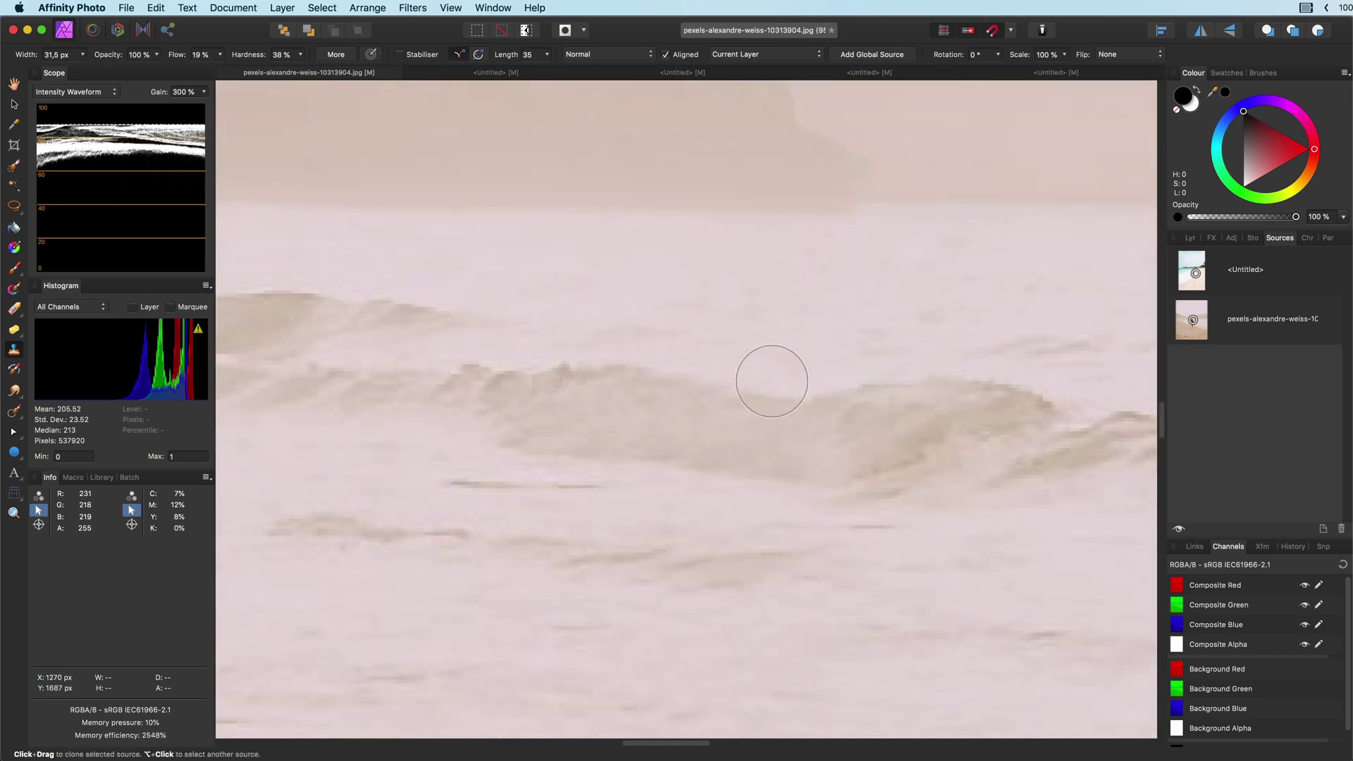
scroll(620, 662, "down", 5)
scroll(724, 683, "down", 1)
scroll(711, 595, "up", 3)
scroll(756, 584, "down", 3)
scroll(922, 426, "up", 4)
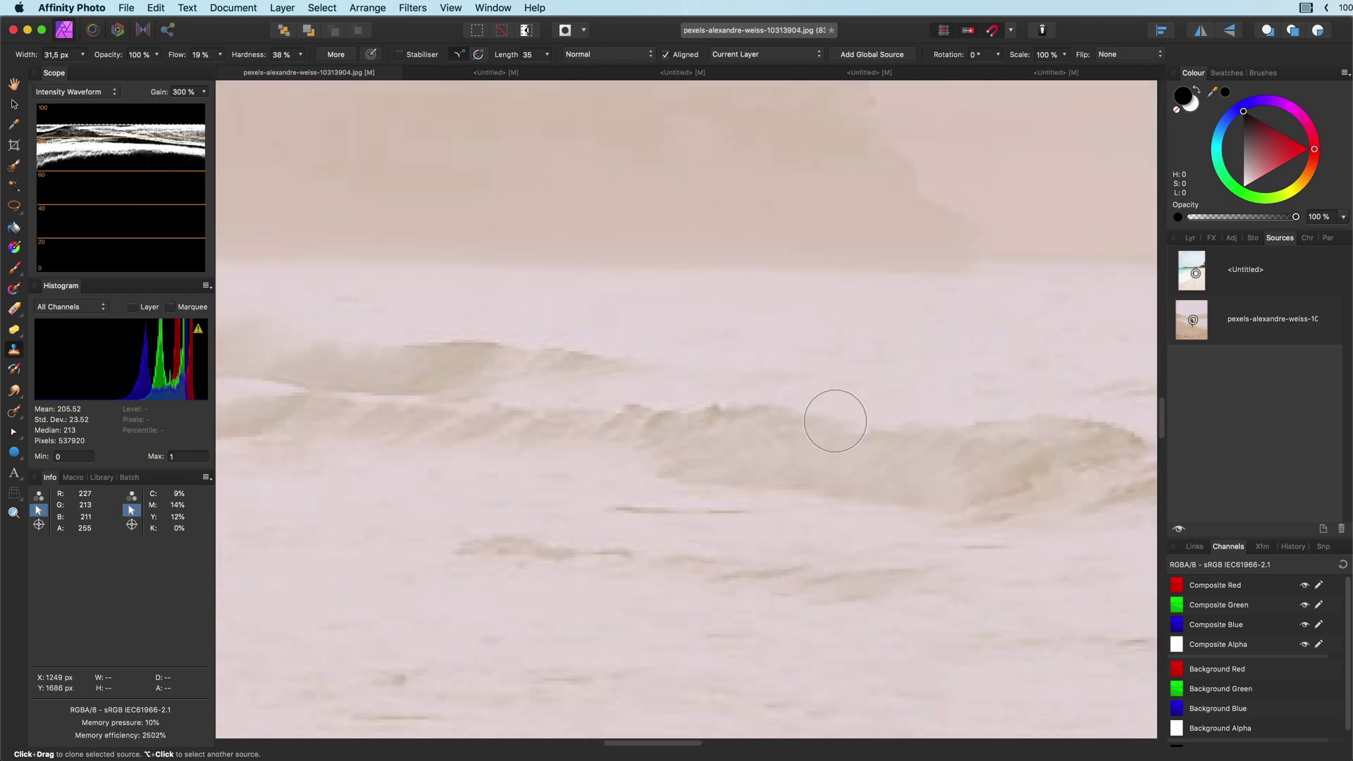
scroll(844, 428, "down", 3)
scroll(453, 347, "up", 3)
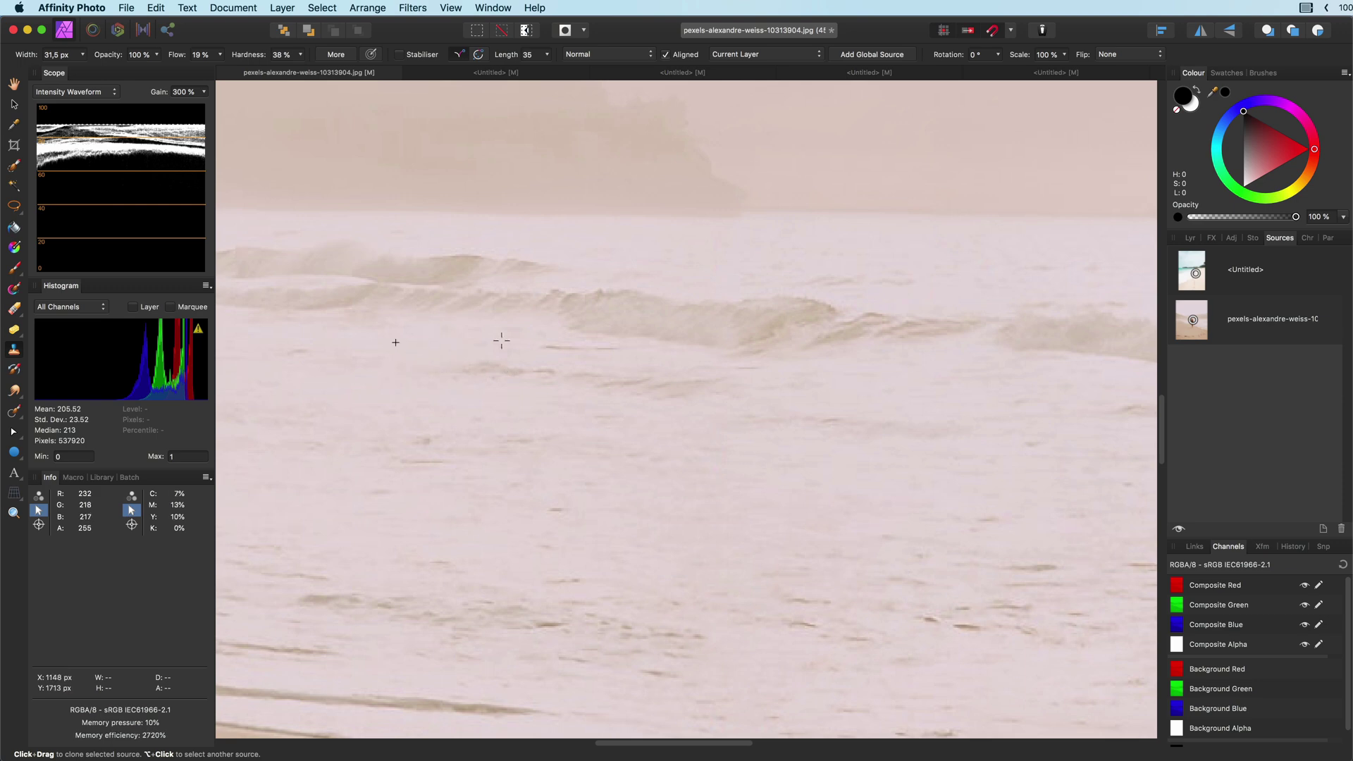
scroll(789, 457, "down", 3)
left_click_drag(905, 691, 477, 391)
Step: Try cloning over the orange remnant at the waterline, then undo the stroke
scroll(383, 451, "up", 3)
left_click_drag(461, 302, 517, 324)
key("super+z")
scroll(547, 341, "down", 3)
mouse_move(646, 462)
left_mouse_down()
mouse_move(275, 345)
mouse_move(670, 404)
left_mouse_up()
scroll(494, 250, "up", 3)
Step: Clone sand and foam over the lower orange remnants and the small brown dots
mouse_move(780, 347)
left_mouse_down()
mouse_move(676, 312)
mouse_move(785, 266)
left_mouse_up()
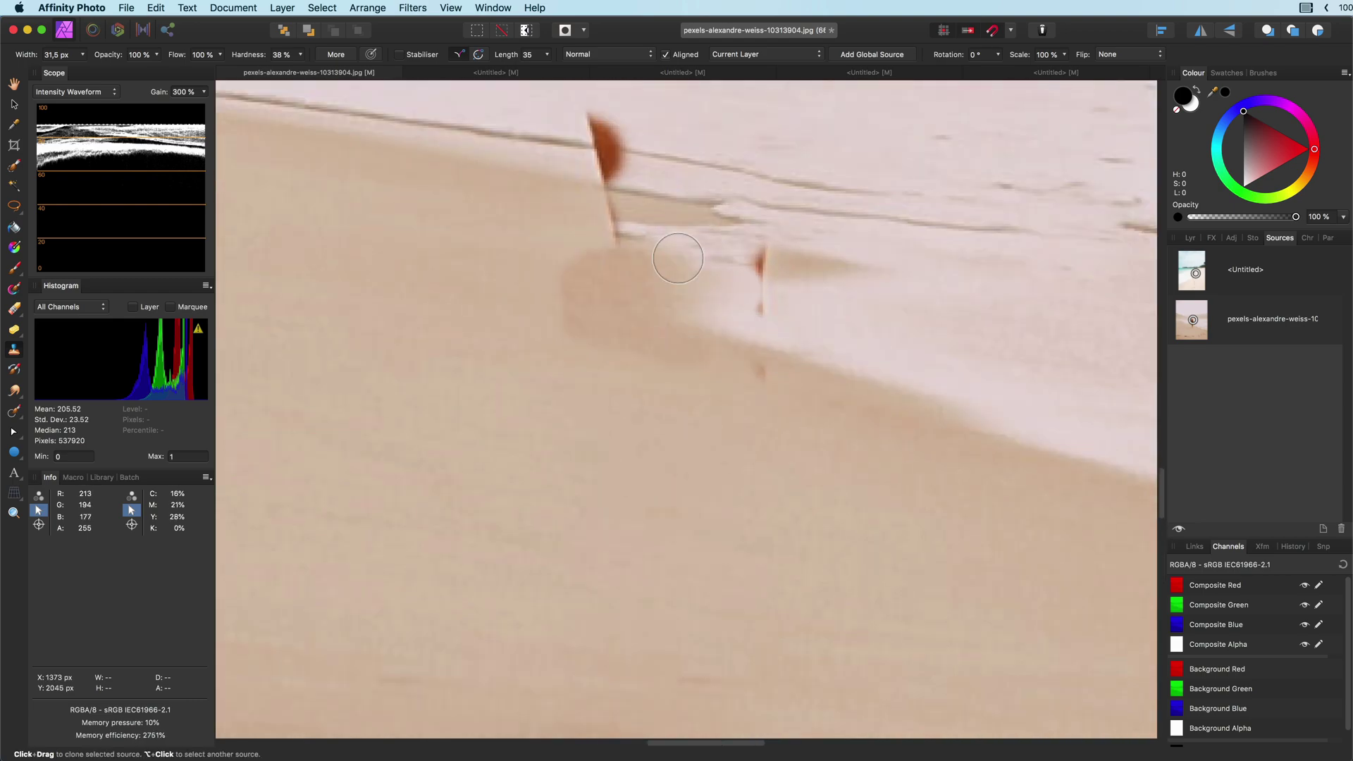
left_click_drag(622, 227, 719, 233)
mouse_move(580, 176)
left_mouse_down()
mouse_move(580, 360)
mouse_move(710, 363)
left_mouse_up()
left_click_drag(568, 308, 578, 311)
left_click_drag(670, 347, 760, 367)
left_click_drag(611, 406, 734, 416)
Step: Resample the sand and extend the pale waterline notch and the sand over the foam edge
left_click(859, 489, "alt")
left_click(761, 496)
scroll(773, 525, "down", 4)
left_click_drag(936, 499, 874, 519)
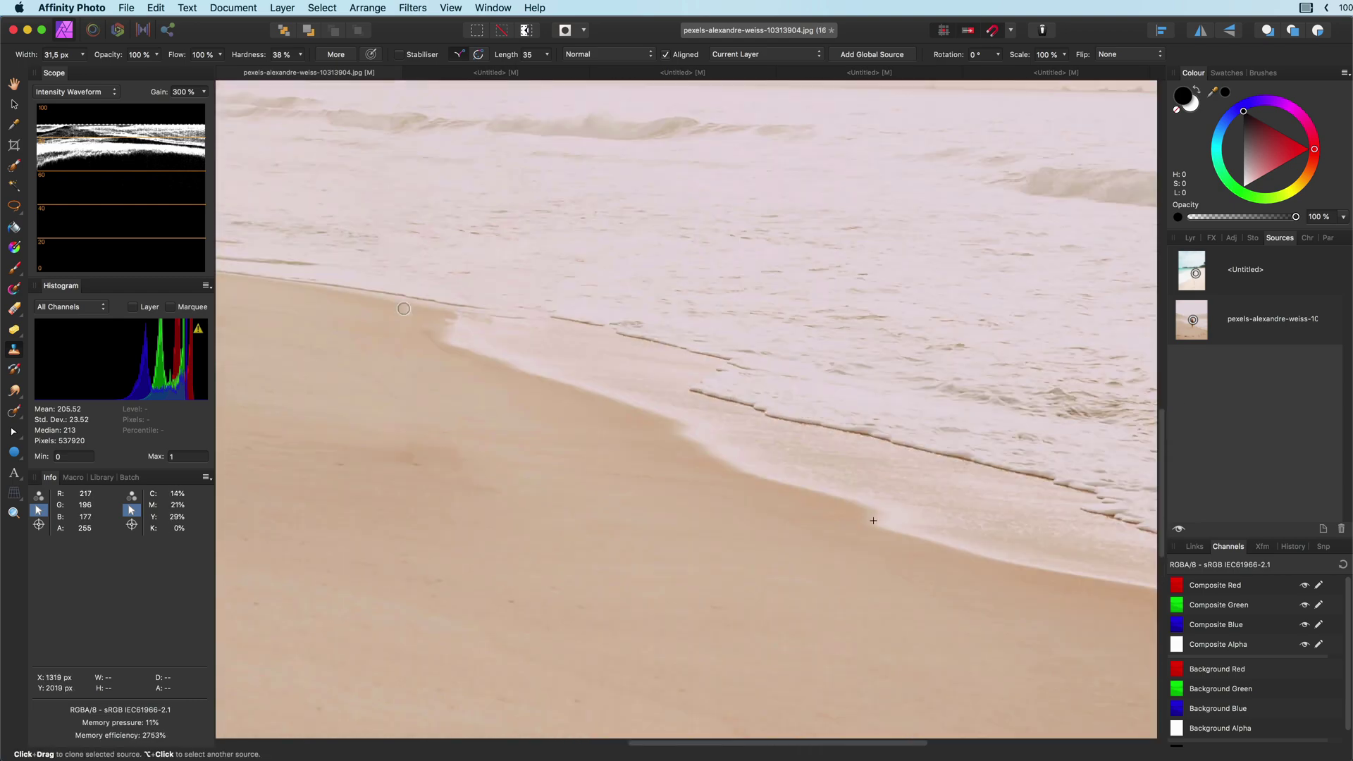
scroll(437, 303, "up", 4)
left_click_drag(547, 494, 557, 453)
left_click_drag(670, 530, 610, 594)
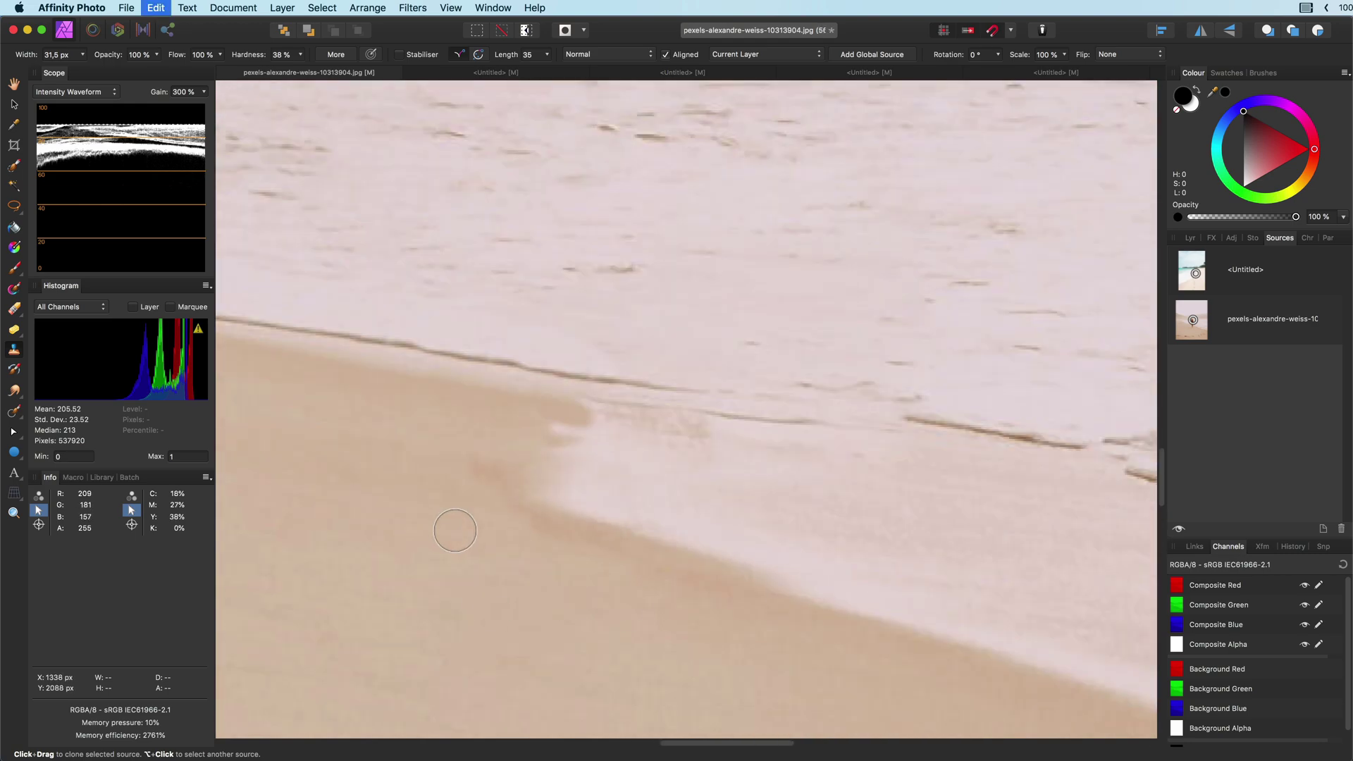
Step: Thin the blurry dark shoreline band and fill the foam notch with sand
scroll(888, 422, "up", 2)
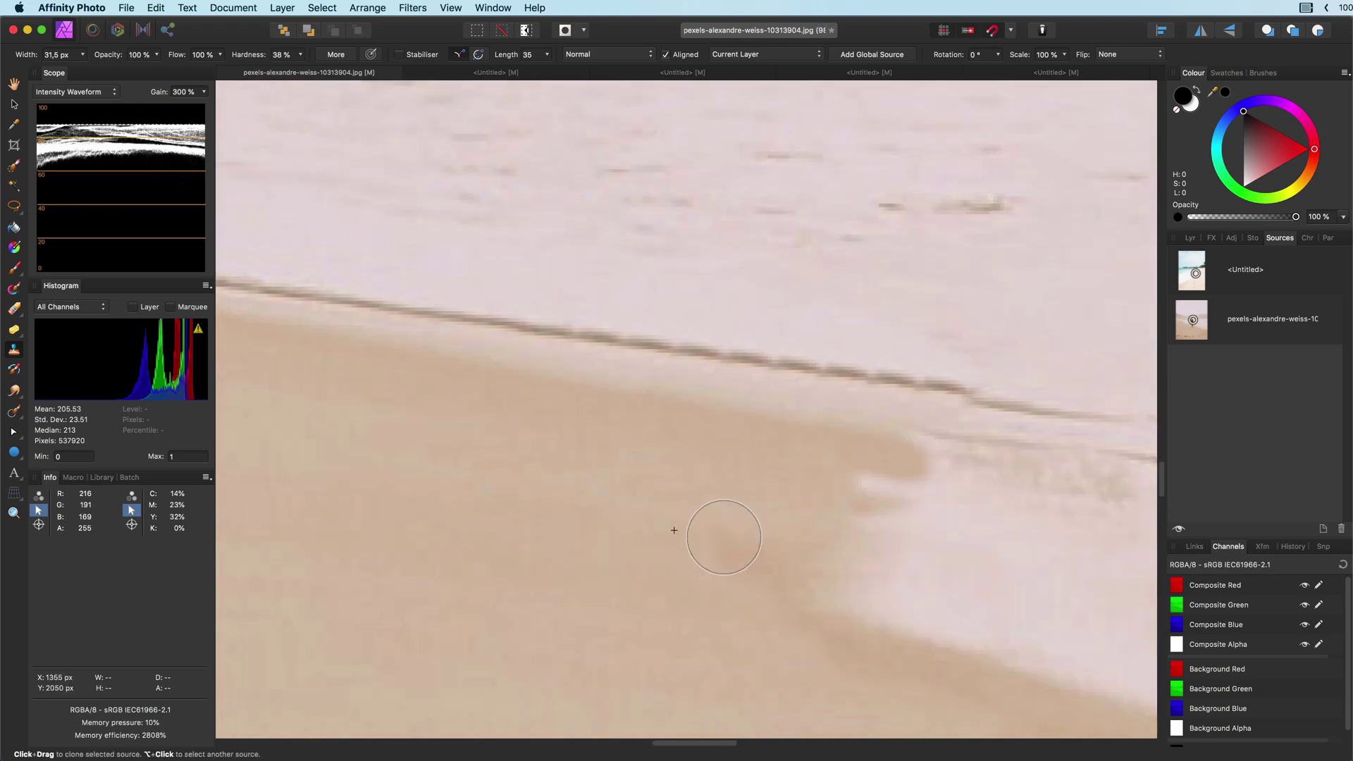
mouse_move(601, 333)
left_mouse_down()
mouse_move(752, 366)
mouse_move(486, 332)
mouse_move(952, 381)
left_mouse_up()
scroll(716, 477, "down", 4)
scroll(1092, 566, "right", 3)
scroll(683, 336, "up", 2)
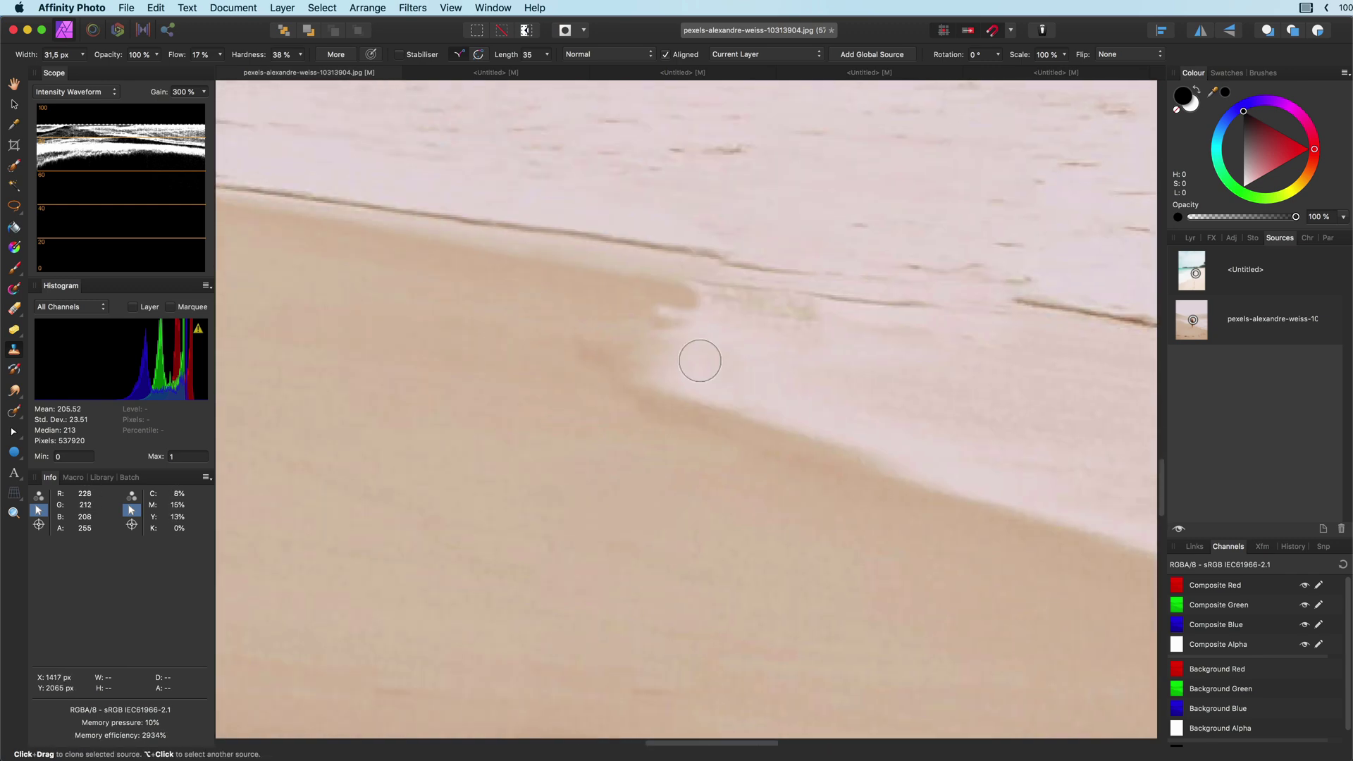
mouse_move(683, 336)
left_mouse_down()
mouse_move(647, 369)
mouse_move(647, 339)
mouse_move(770, 368)
left_mouse_up()
scroll(771, 369, "up", 2)
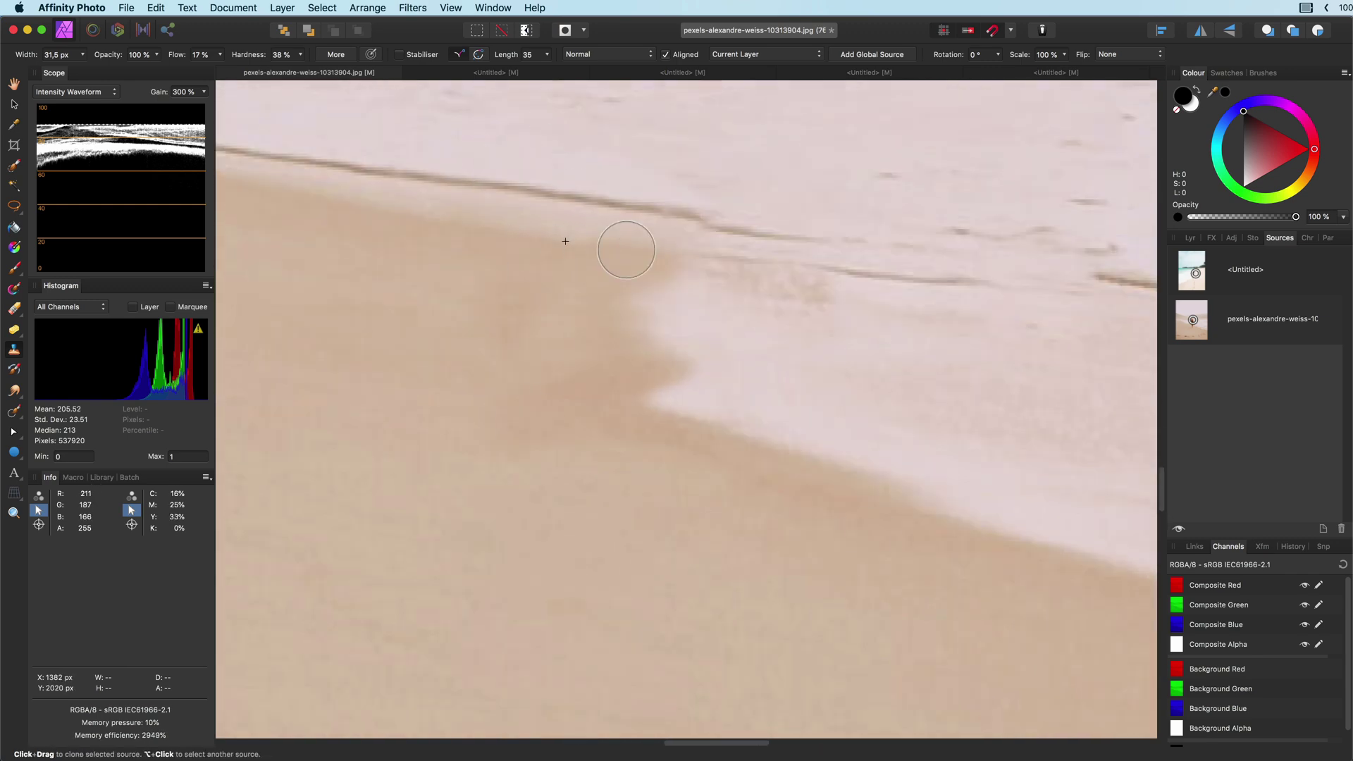
Step: Switch the clone blend mode to Colour, then Luminosity, then back to Normal
left_click(583, 55)
left_click(599, 372)
left_click(603, 54)
left_click(599, 386)
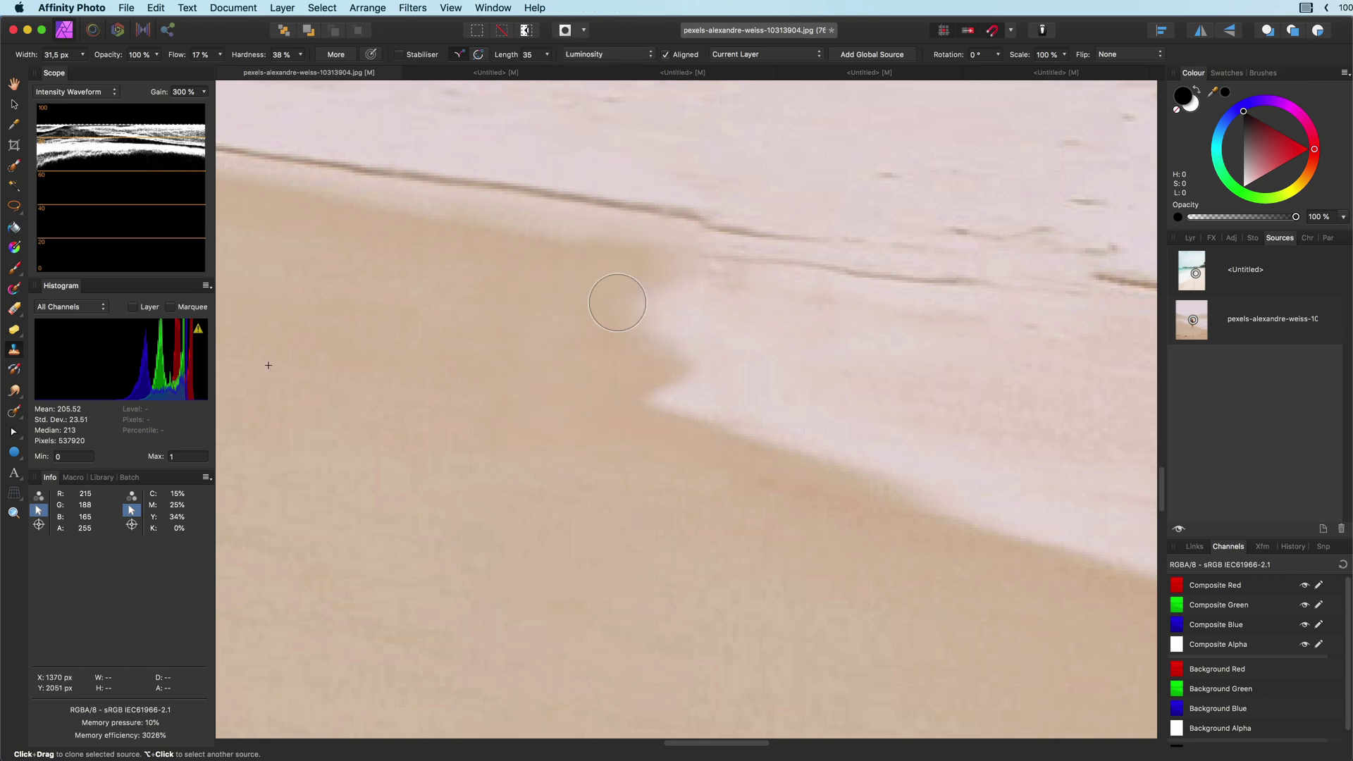
scroll(659, 465, "down", 10)
scroll(709, 494, "up", 10)
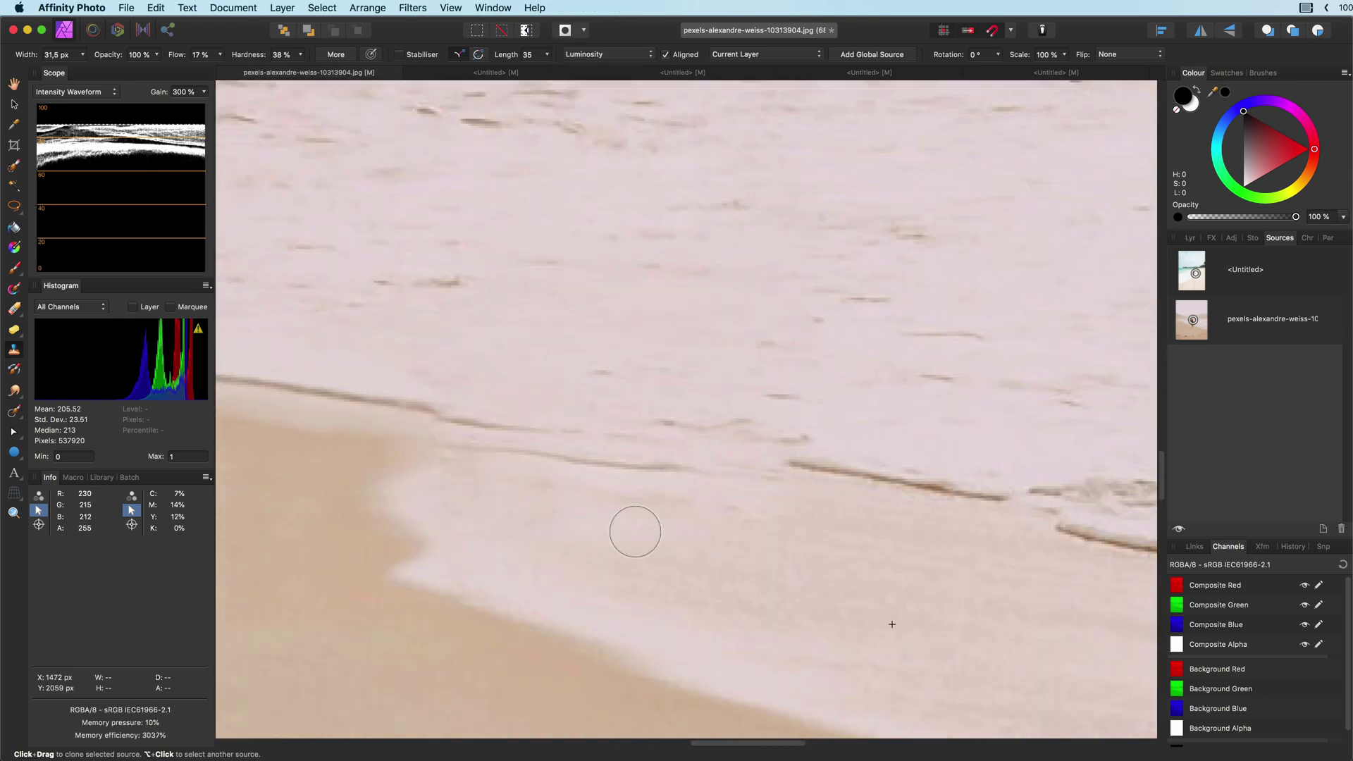
scroll(740, 592, "down", 5)
scroll(755, 562, "up", 8)
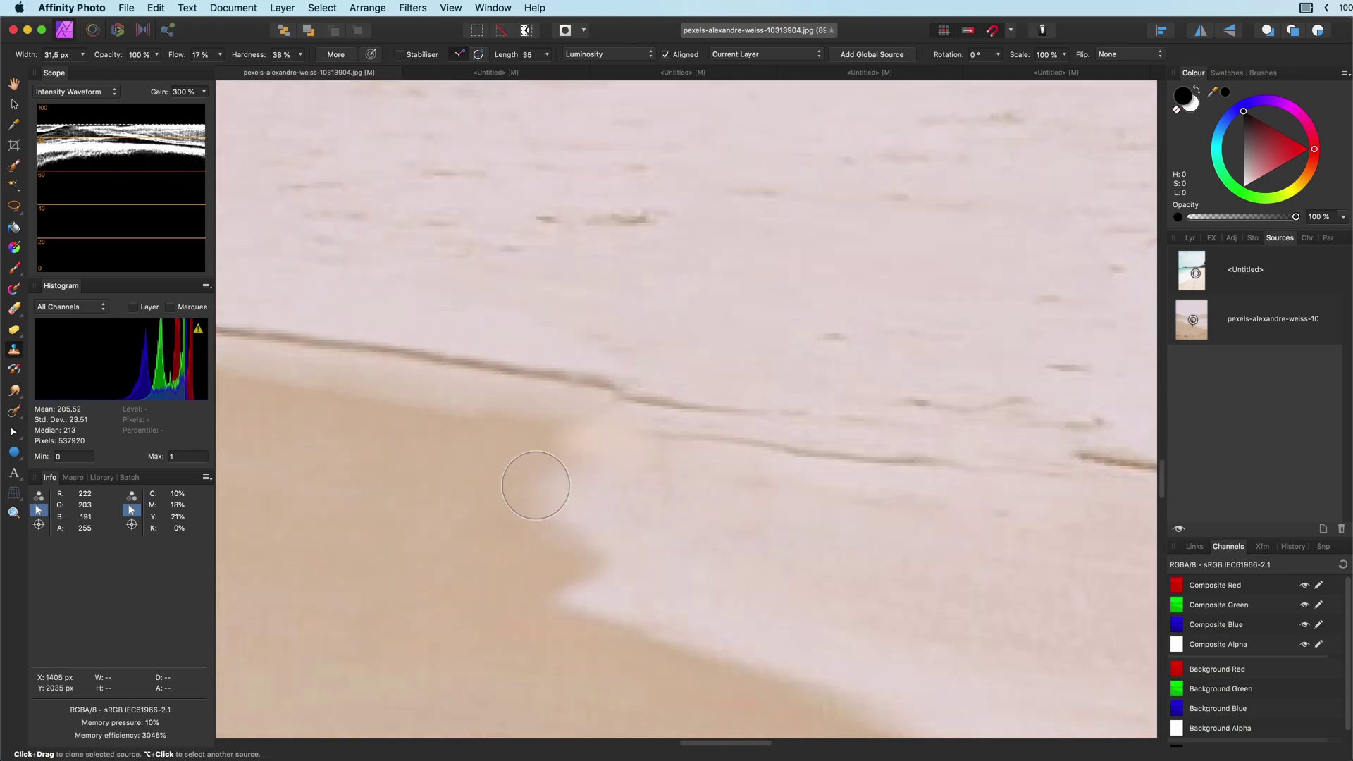
left_click(608, 55)
left_click(598, 12)
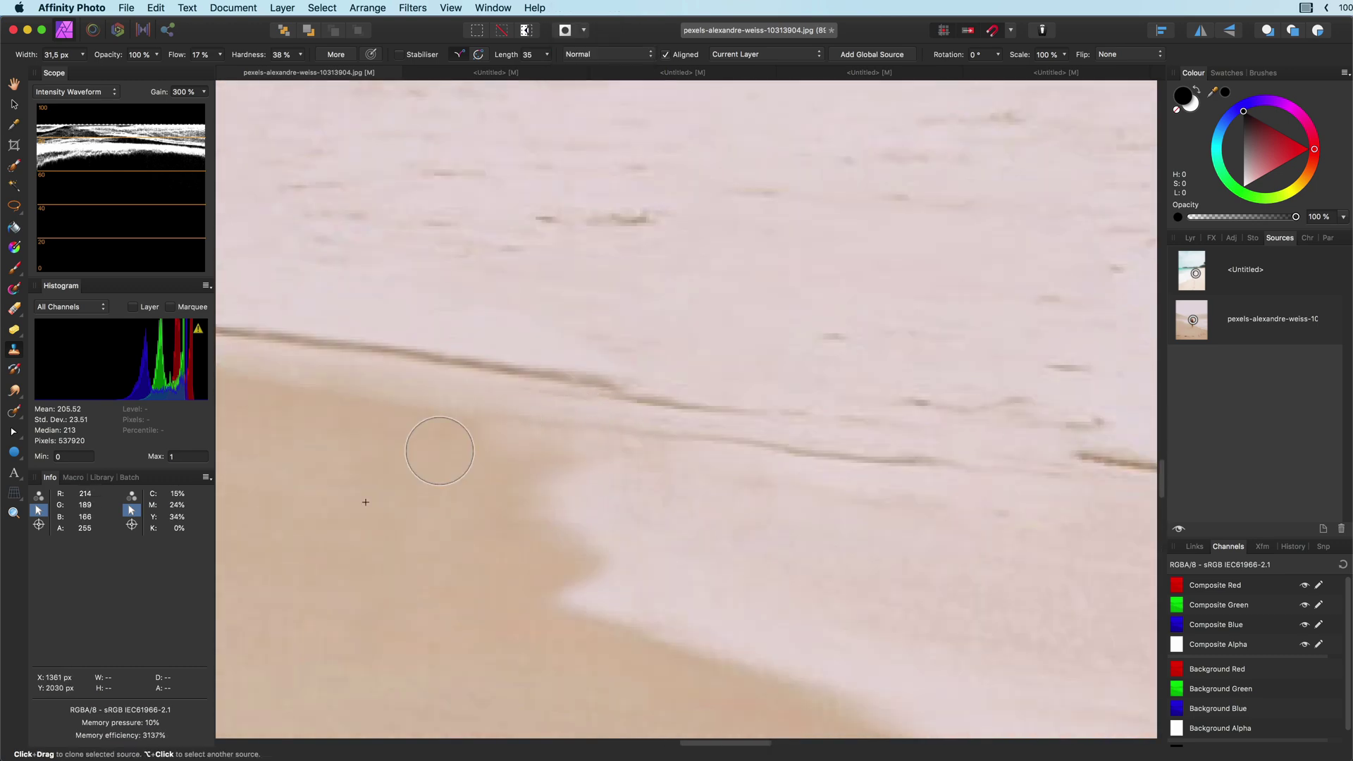
Step: Briefly try the Healing Brush, then clone-lighten the dark line along the foam
scroll(653, 525, "down", 5)
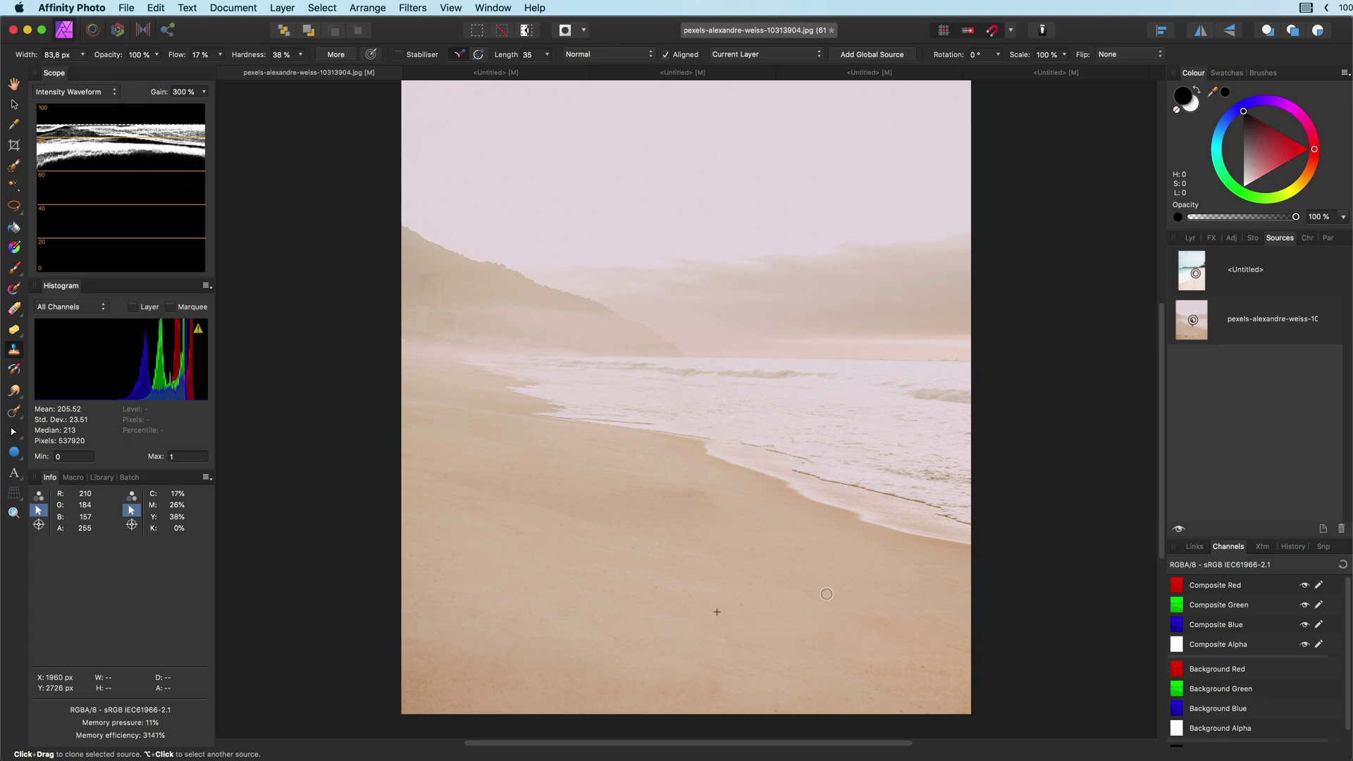
left_click(20, 416)
left_click(74, 415)
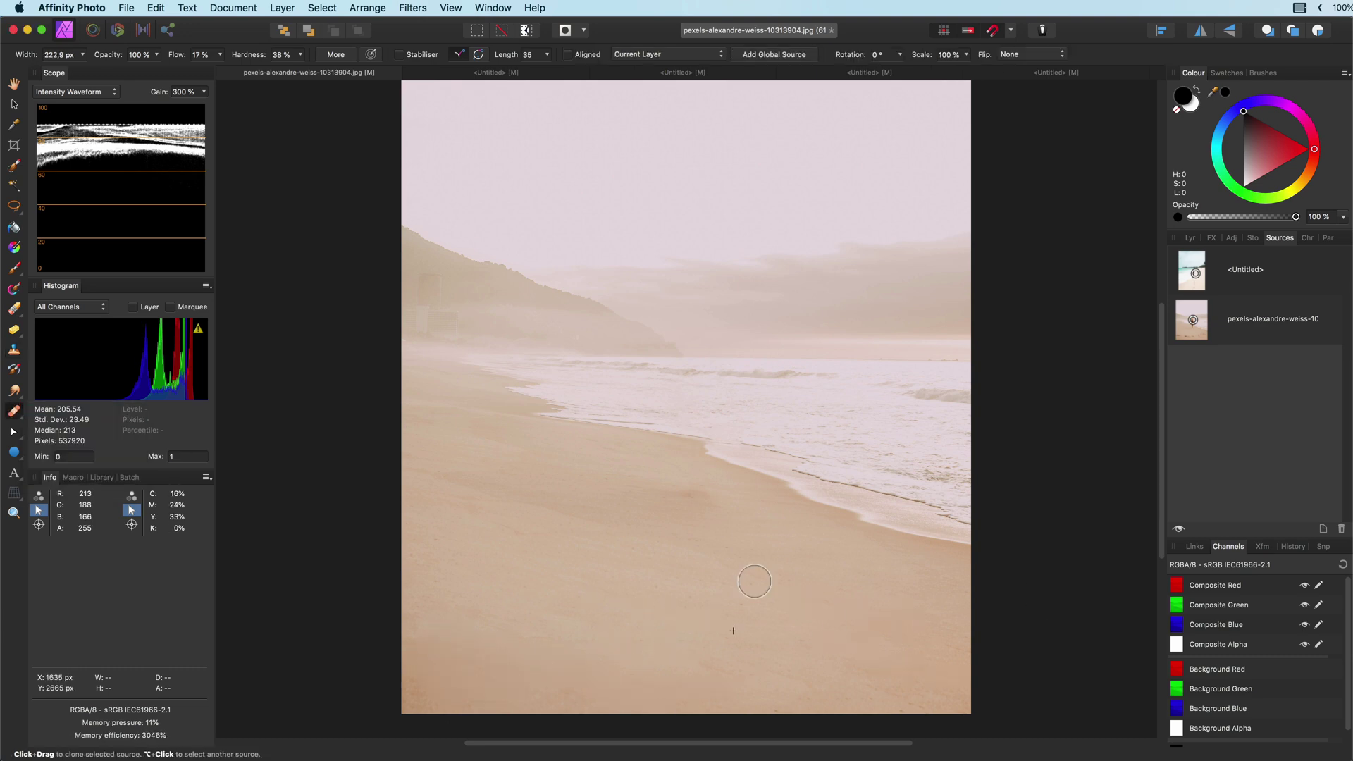
scroll(733, 631, "up", 3)
scroll(492, 390, "down", 5)
scroll(771, 401, "up", 4)
scroll(961, 559, "up", 2)
key("s")
left_click_drag(823, 486, 903, 496)
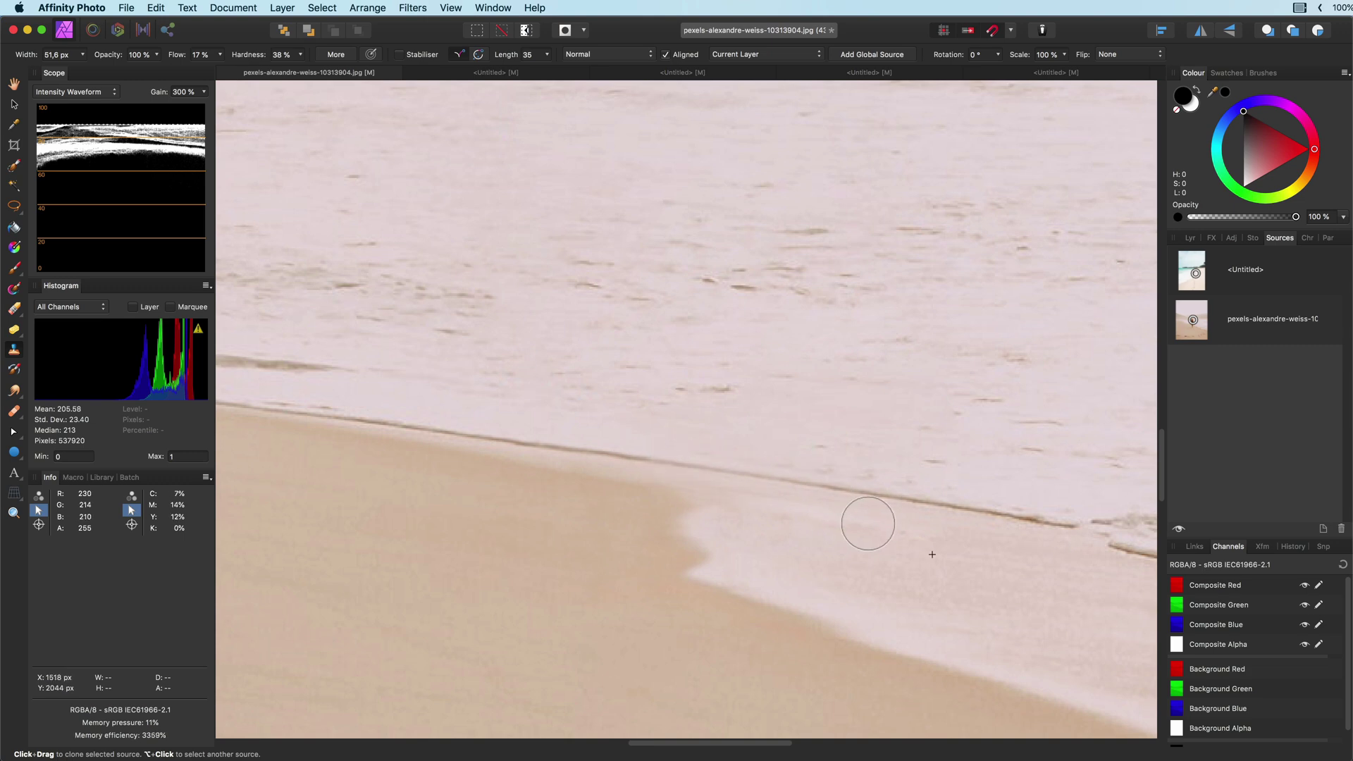